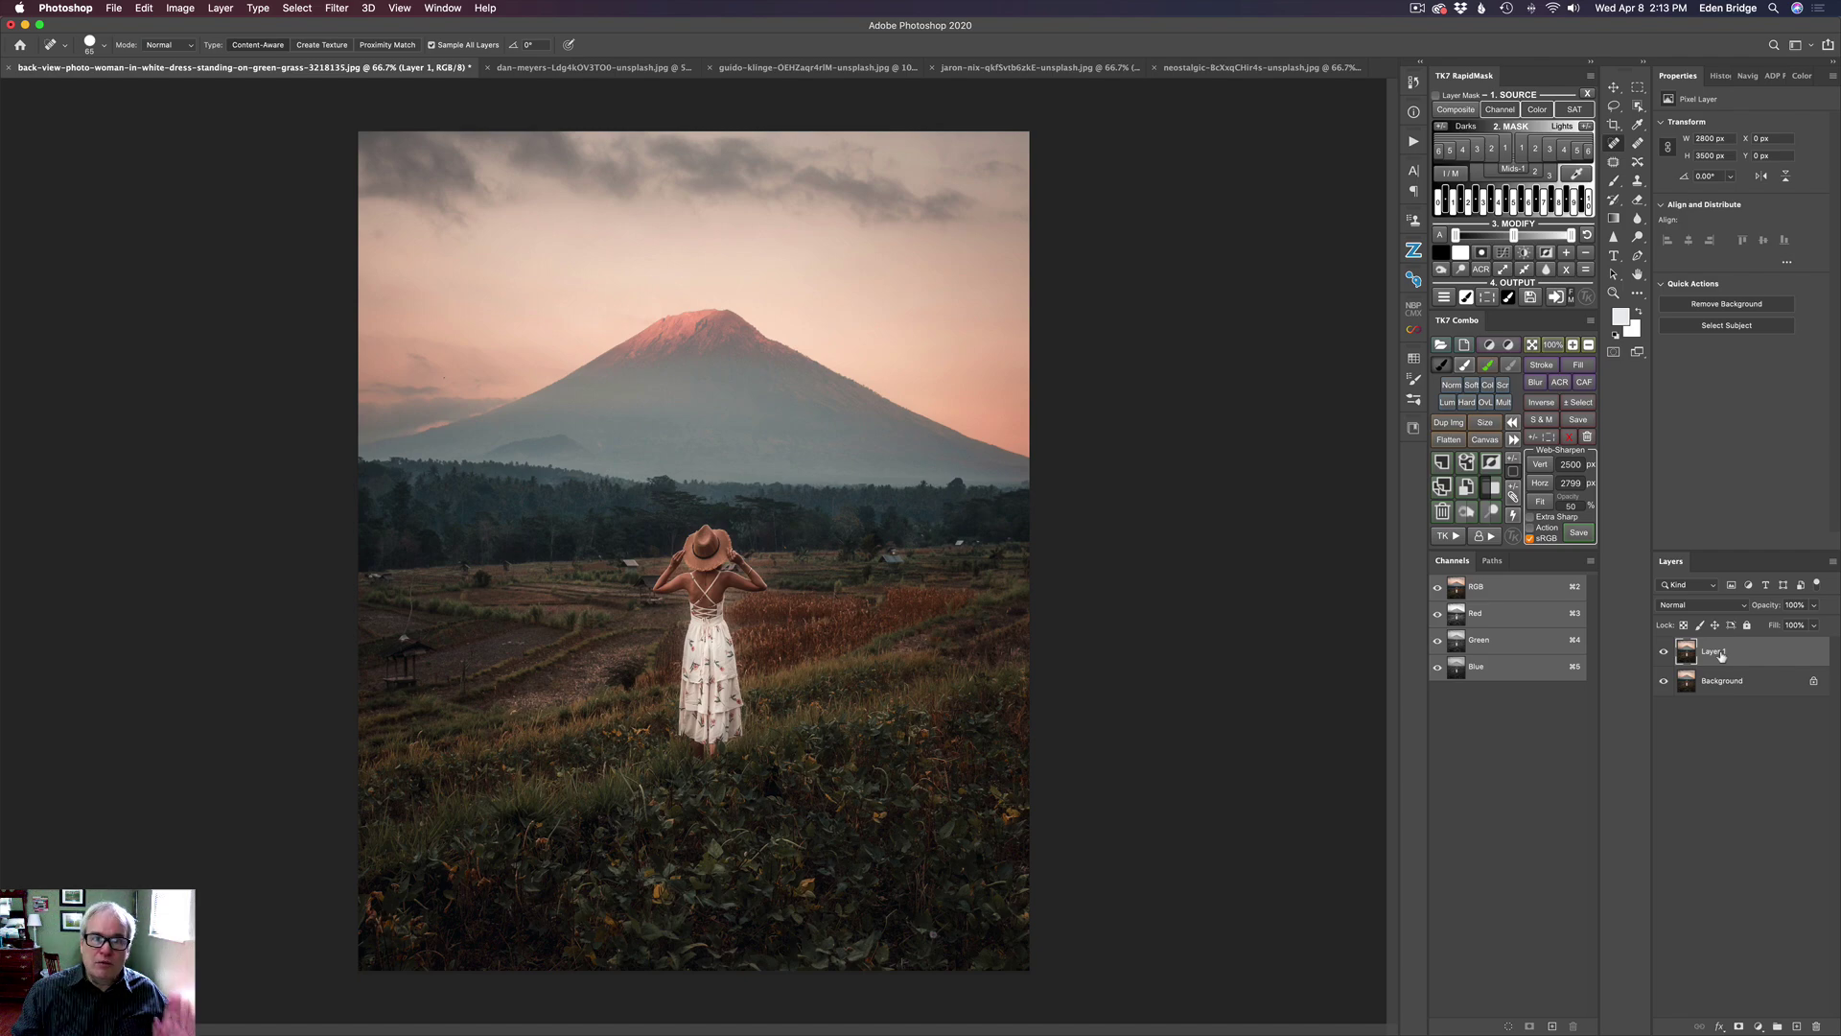
Launch Topaz Adjust AI on the mountain photo layer from the Filter menu.
{"action": "left_click", "coordinate": [331, 9]}
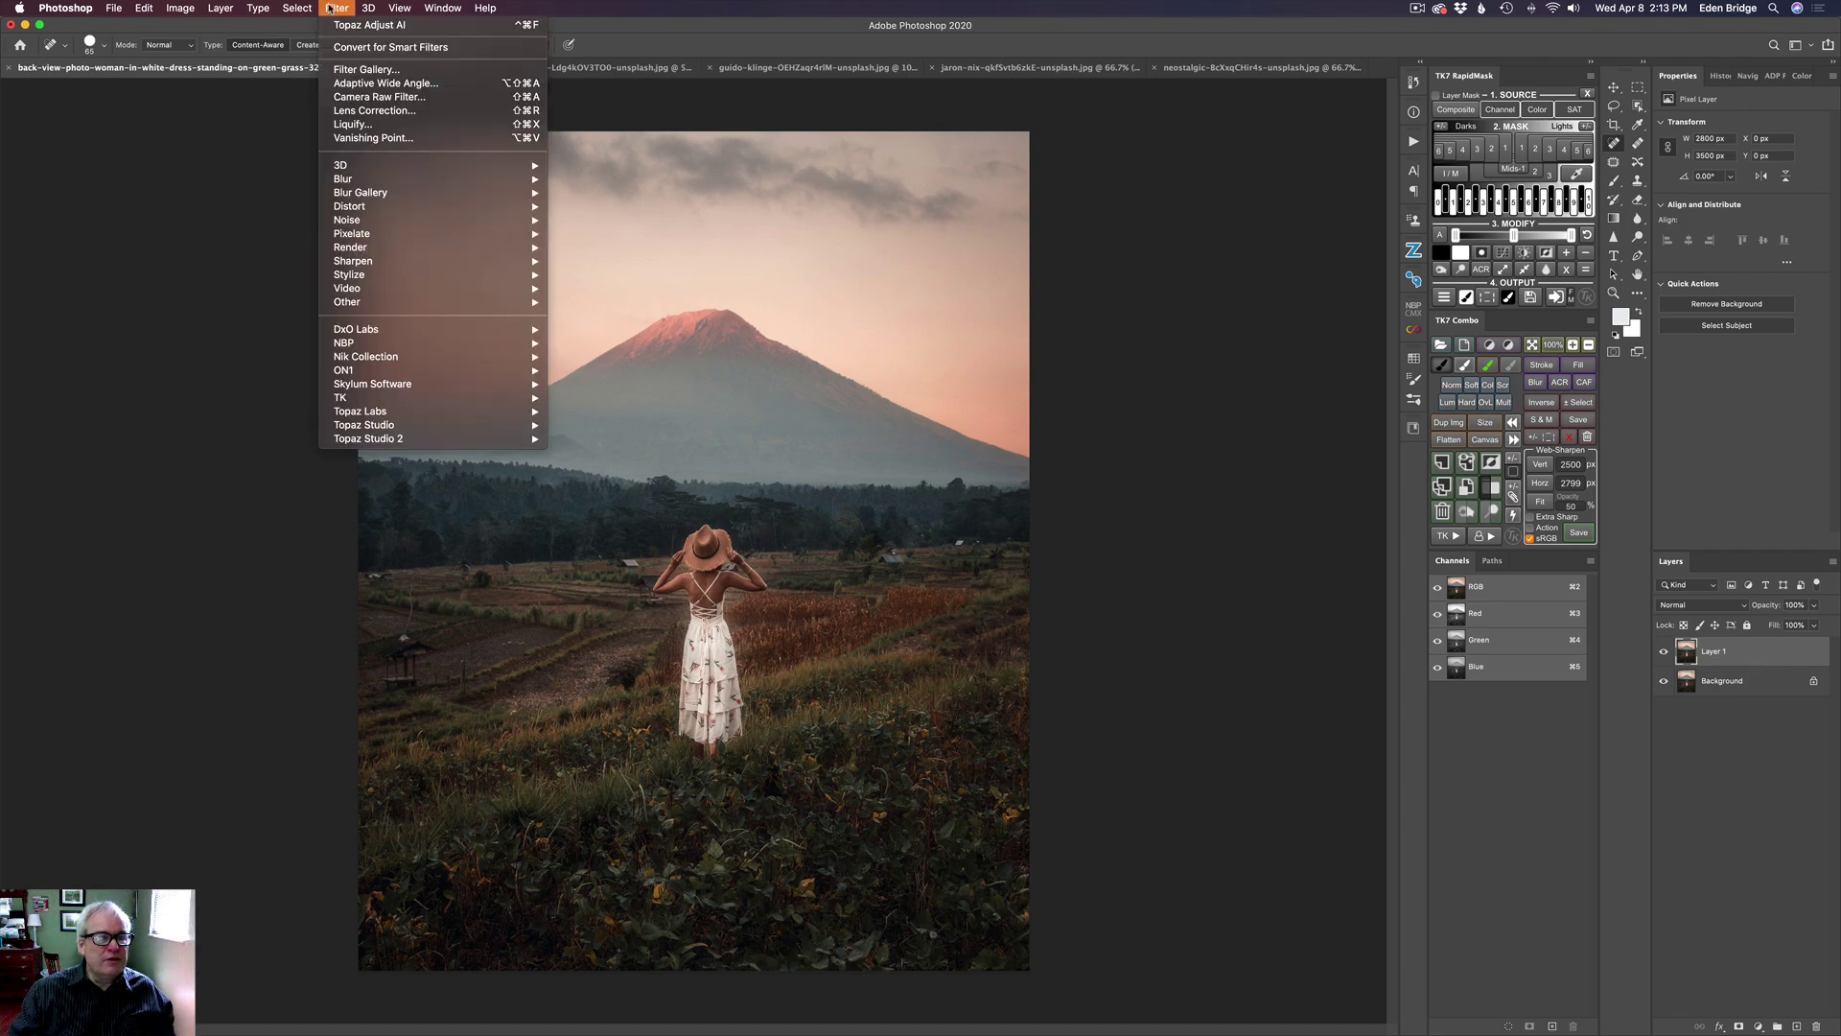
{"action": "mouse_move", "coordinate": [443, 419]}
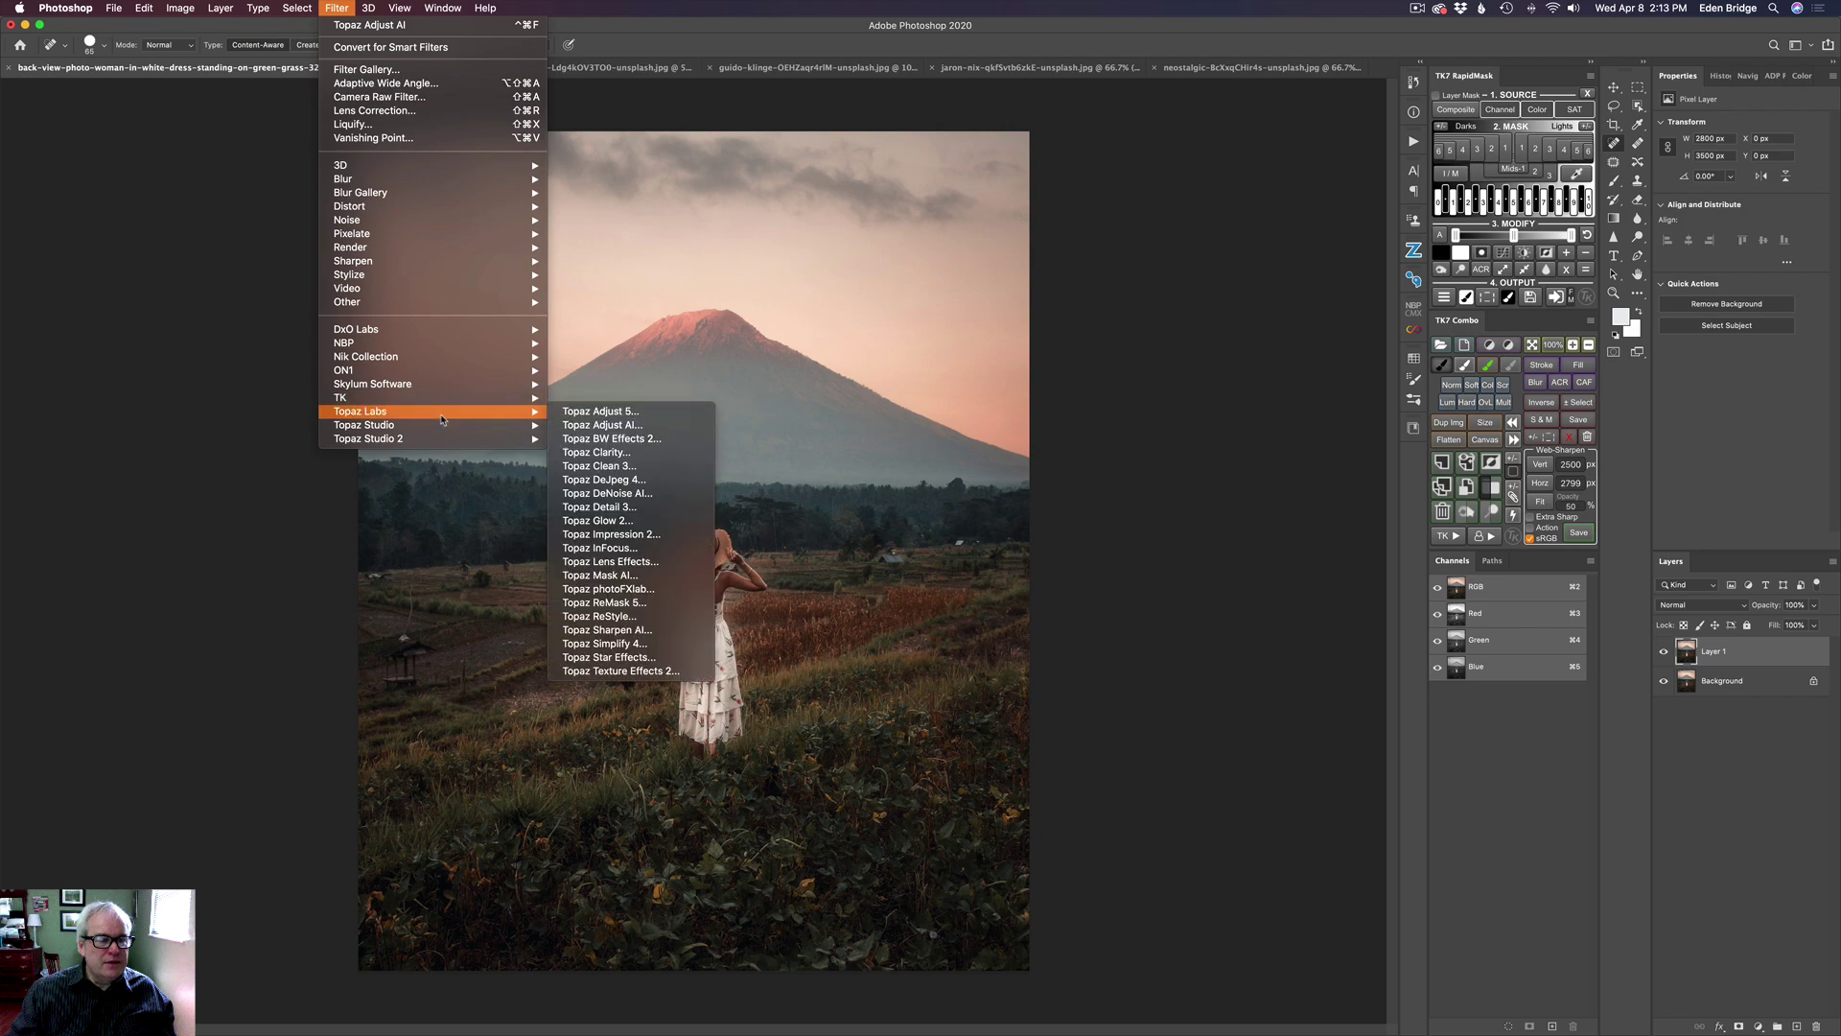
{"action": "left_click", "coordinate": [630, 425]}
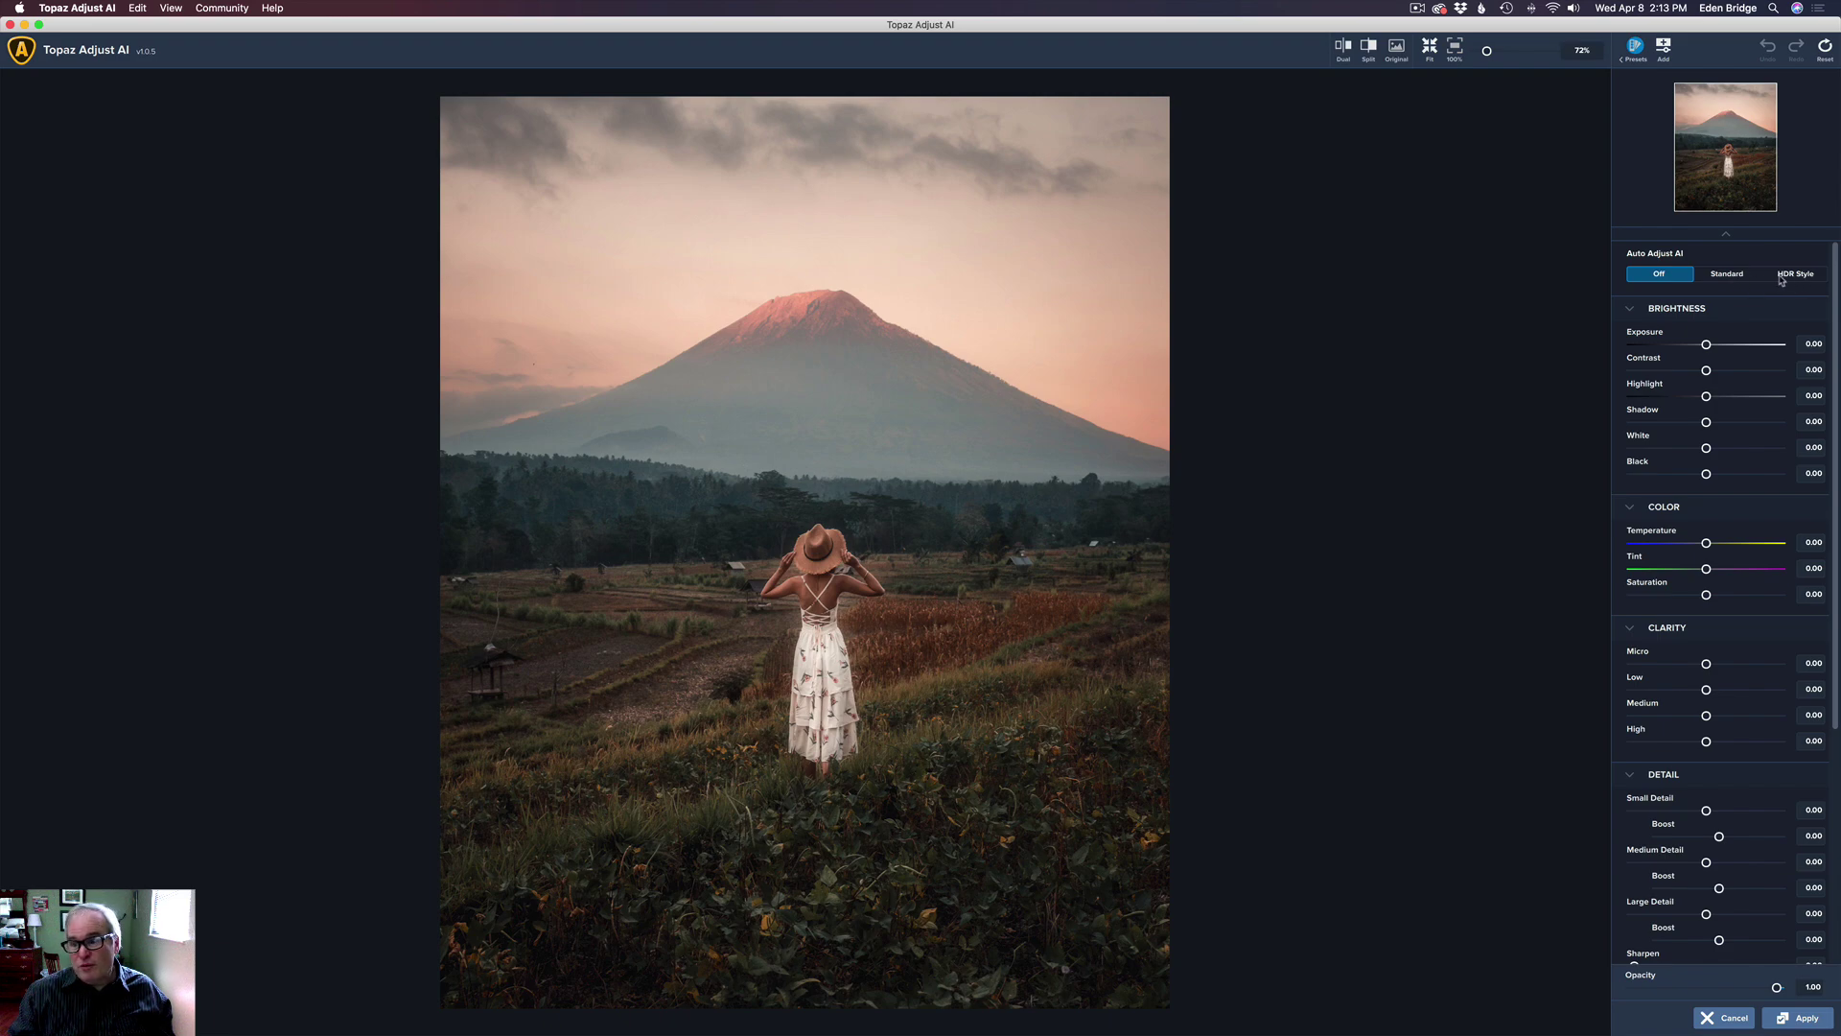
Review the brightness, colour, clarity, detail, split tone and grain settings, then return to the top.
{"action": "scroll", "coordinate": [1835, 293], "scroll_direction": "down", "scroll_amount": 1}
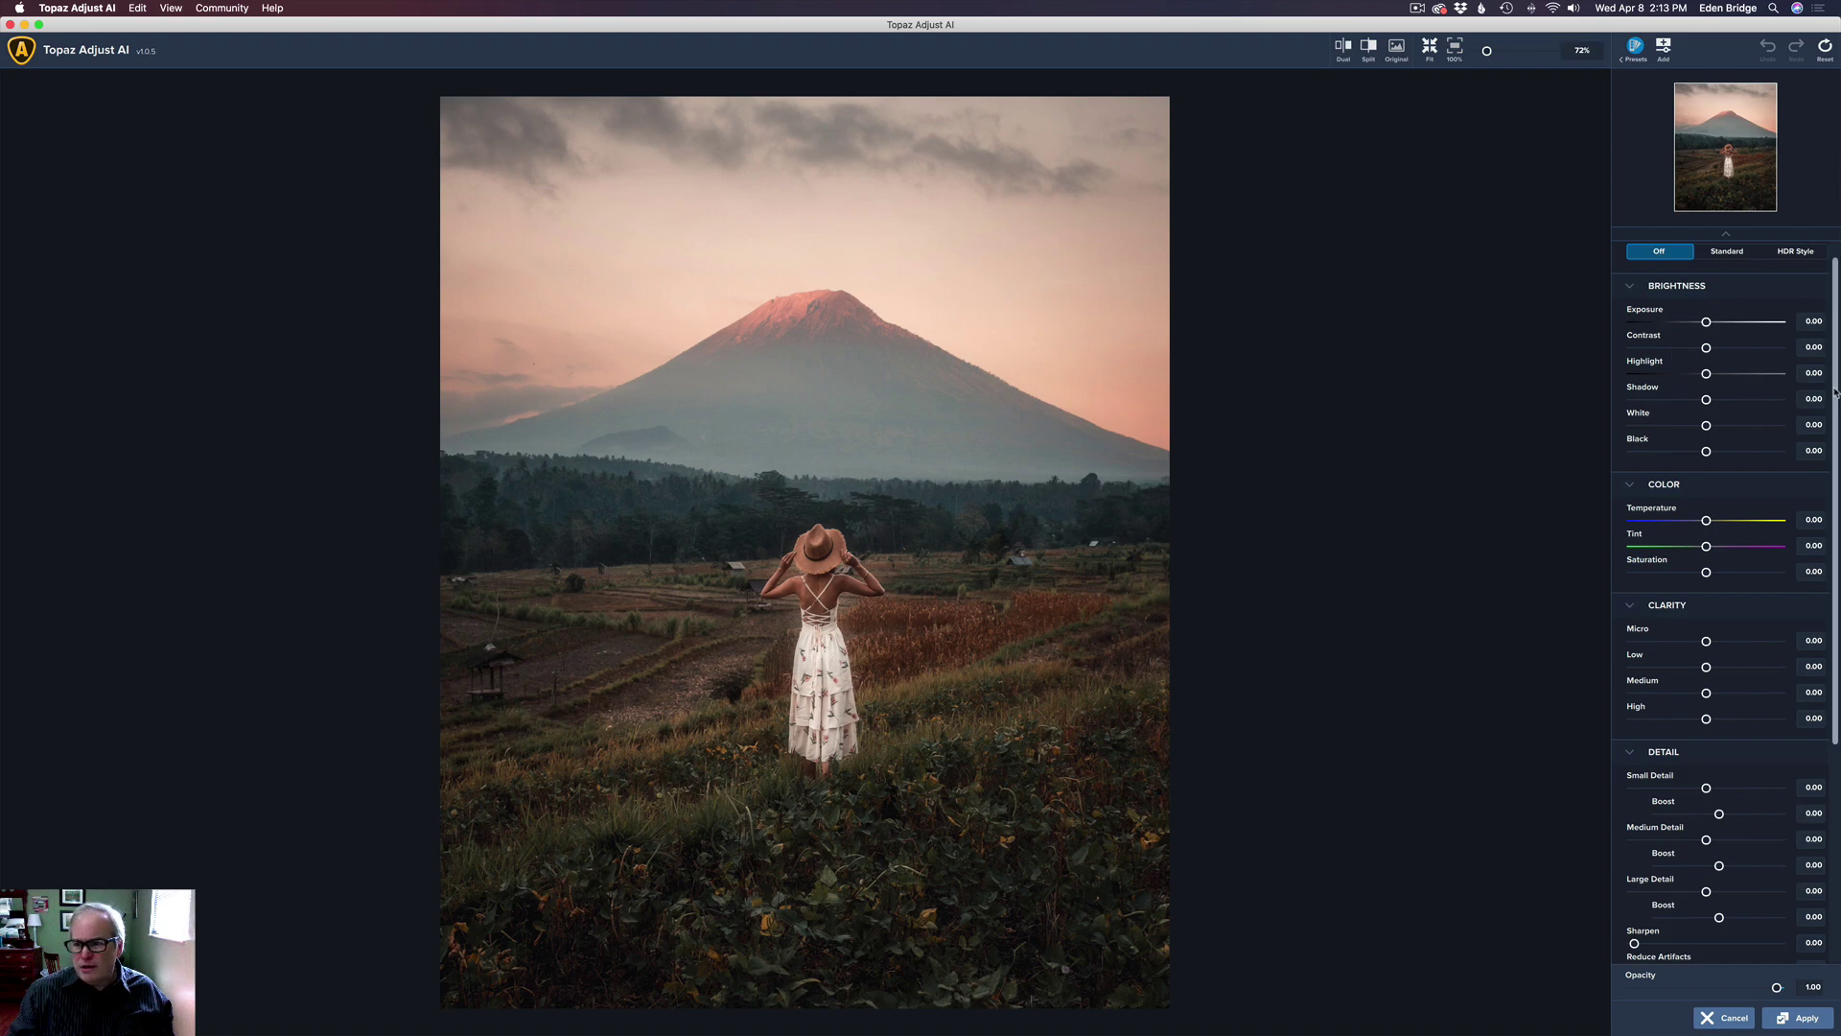
{"action": "left_click_drag", "start_coordinate": [1834, 395], "coordinate": [1837, 494]}
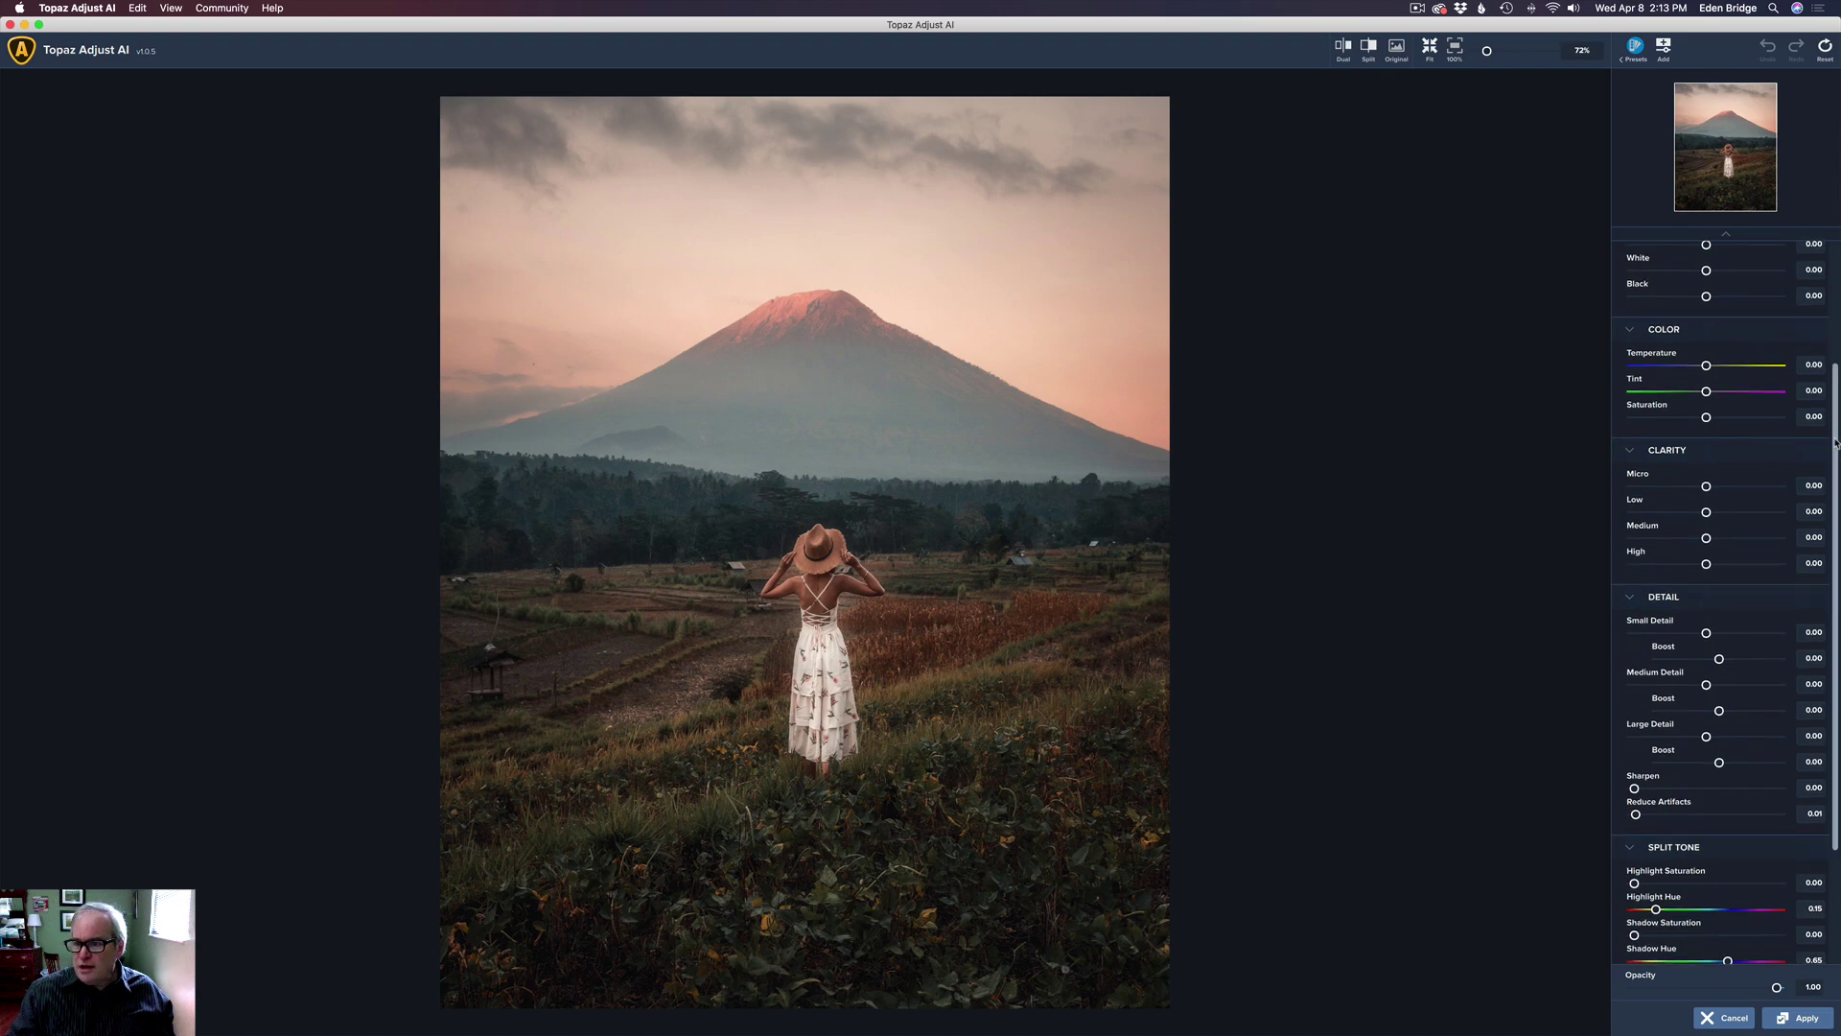
{"action": "scroll", "coordinate": [1836, 443], "scroll_direction": "down", "scroll_amount": 3}
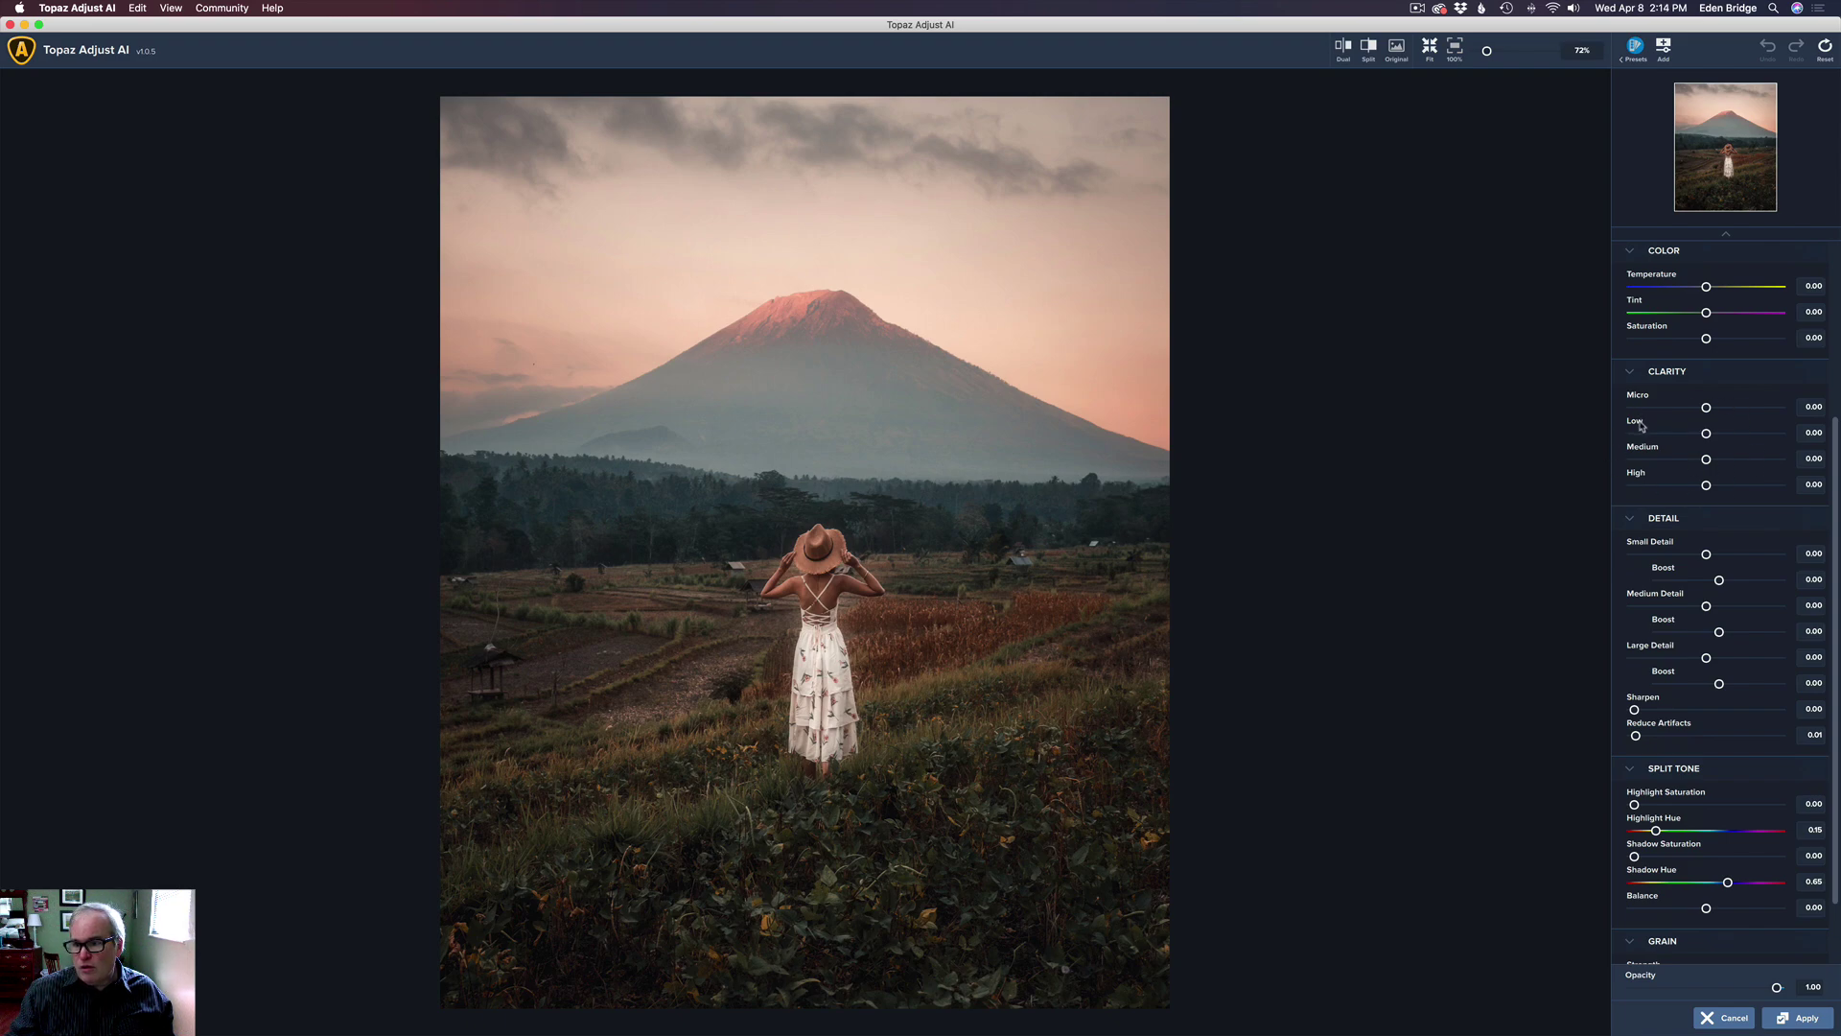
{"action": "scroll", "coordinate": [1838, 576], "scroll_direction": "down", "scroll_amount": 3}
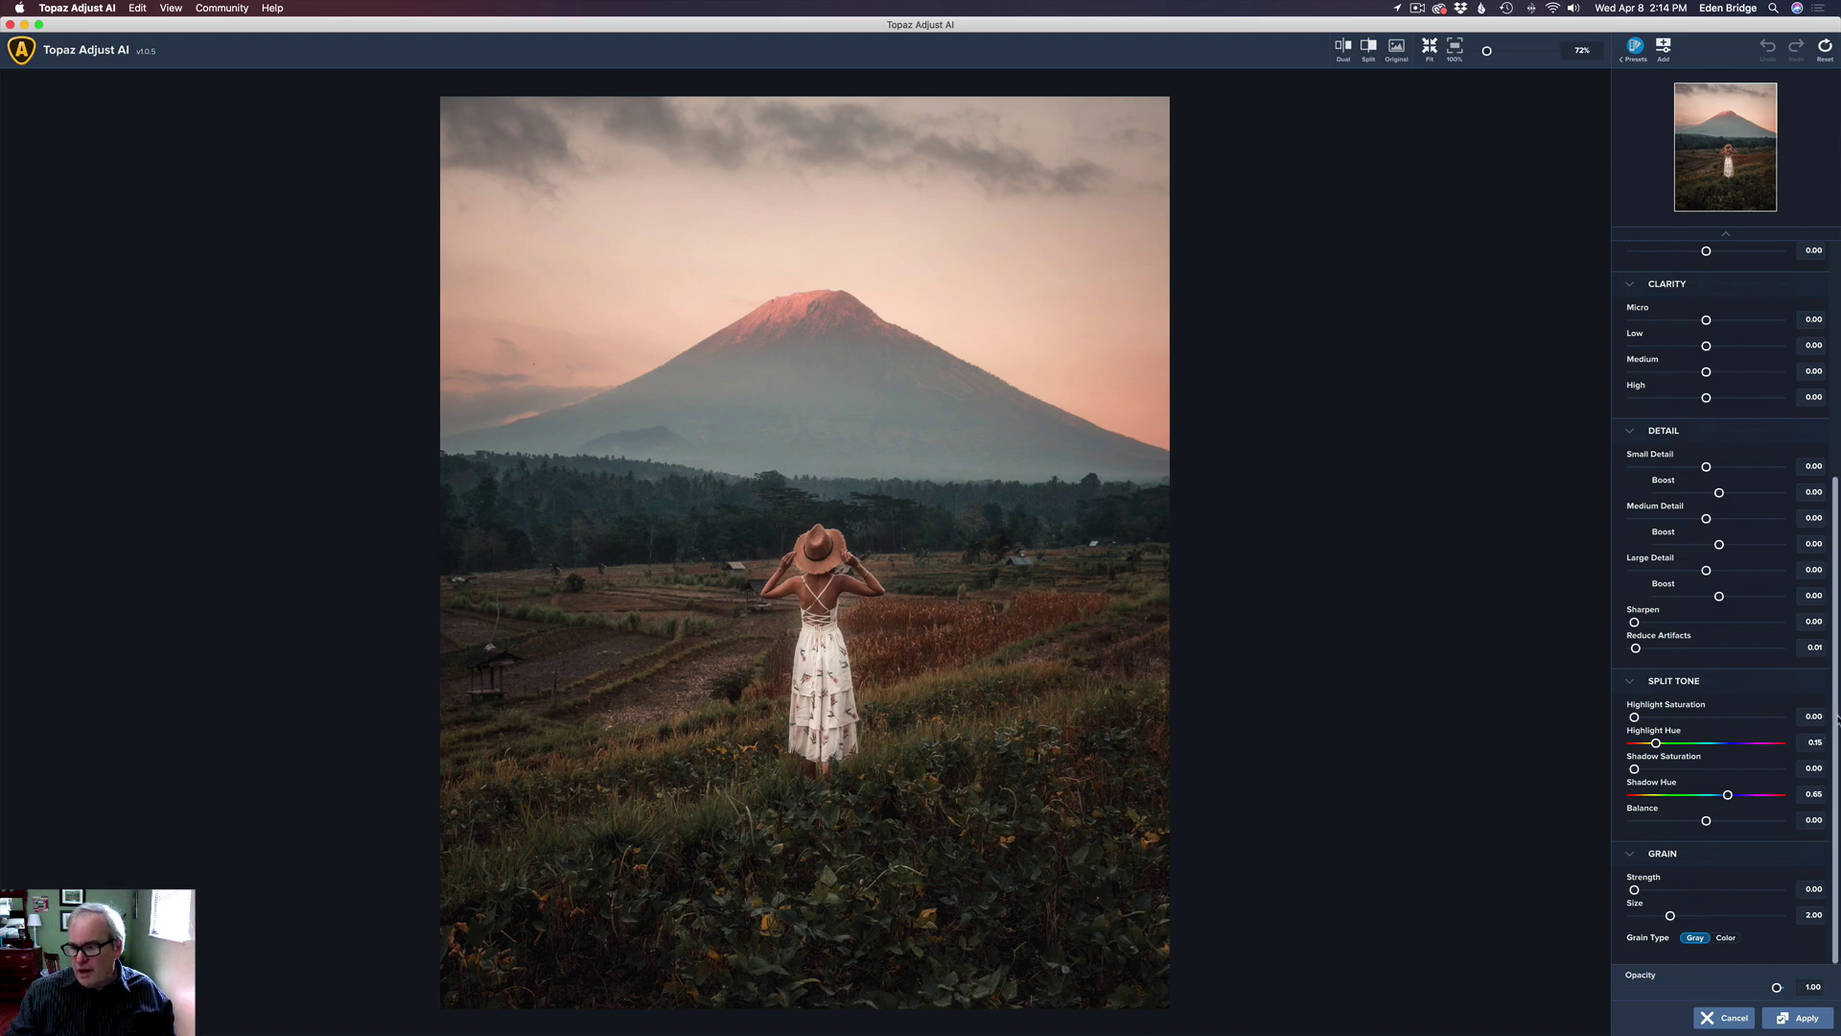
{"action": "left_click_drag", "start_coordinate": [1837, 716], "coordinate": [1836, 329]}
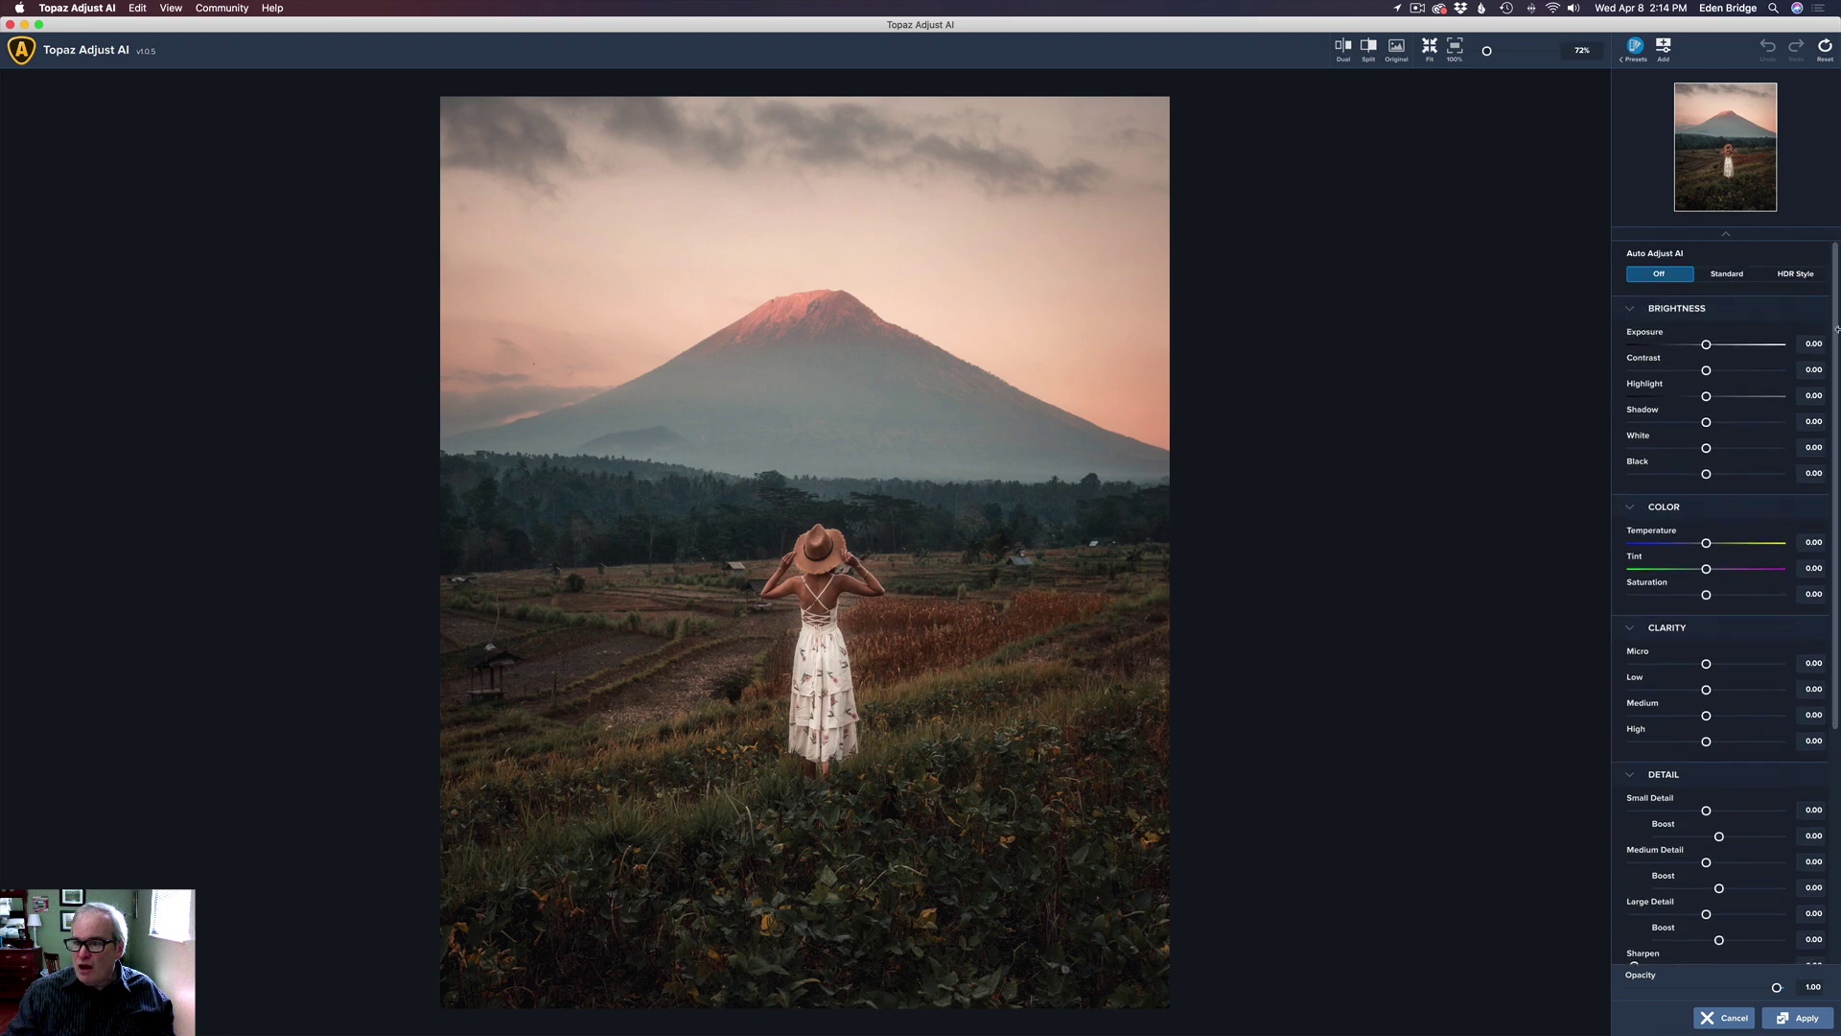
Apply Standard Auto Adjust AI at strength 1.00 and compare it with the original in split view.
{"action": "left_click", "coordinate": [1734, 276]}
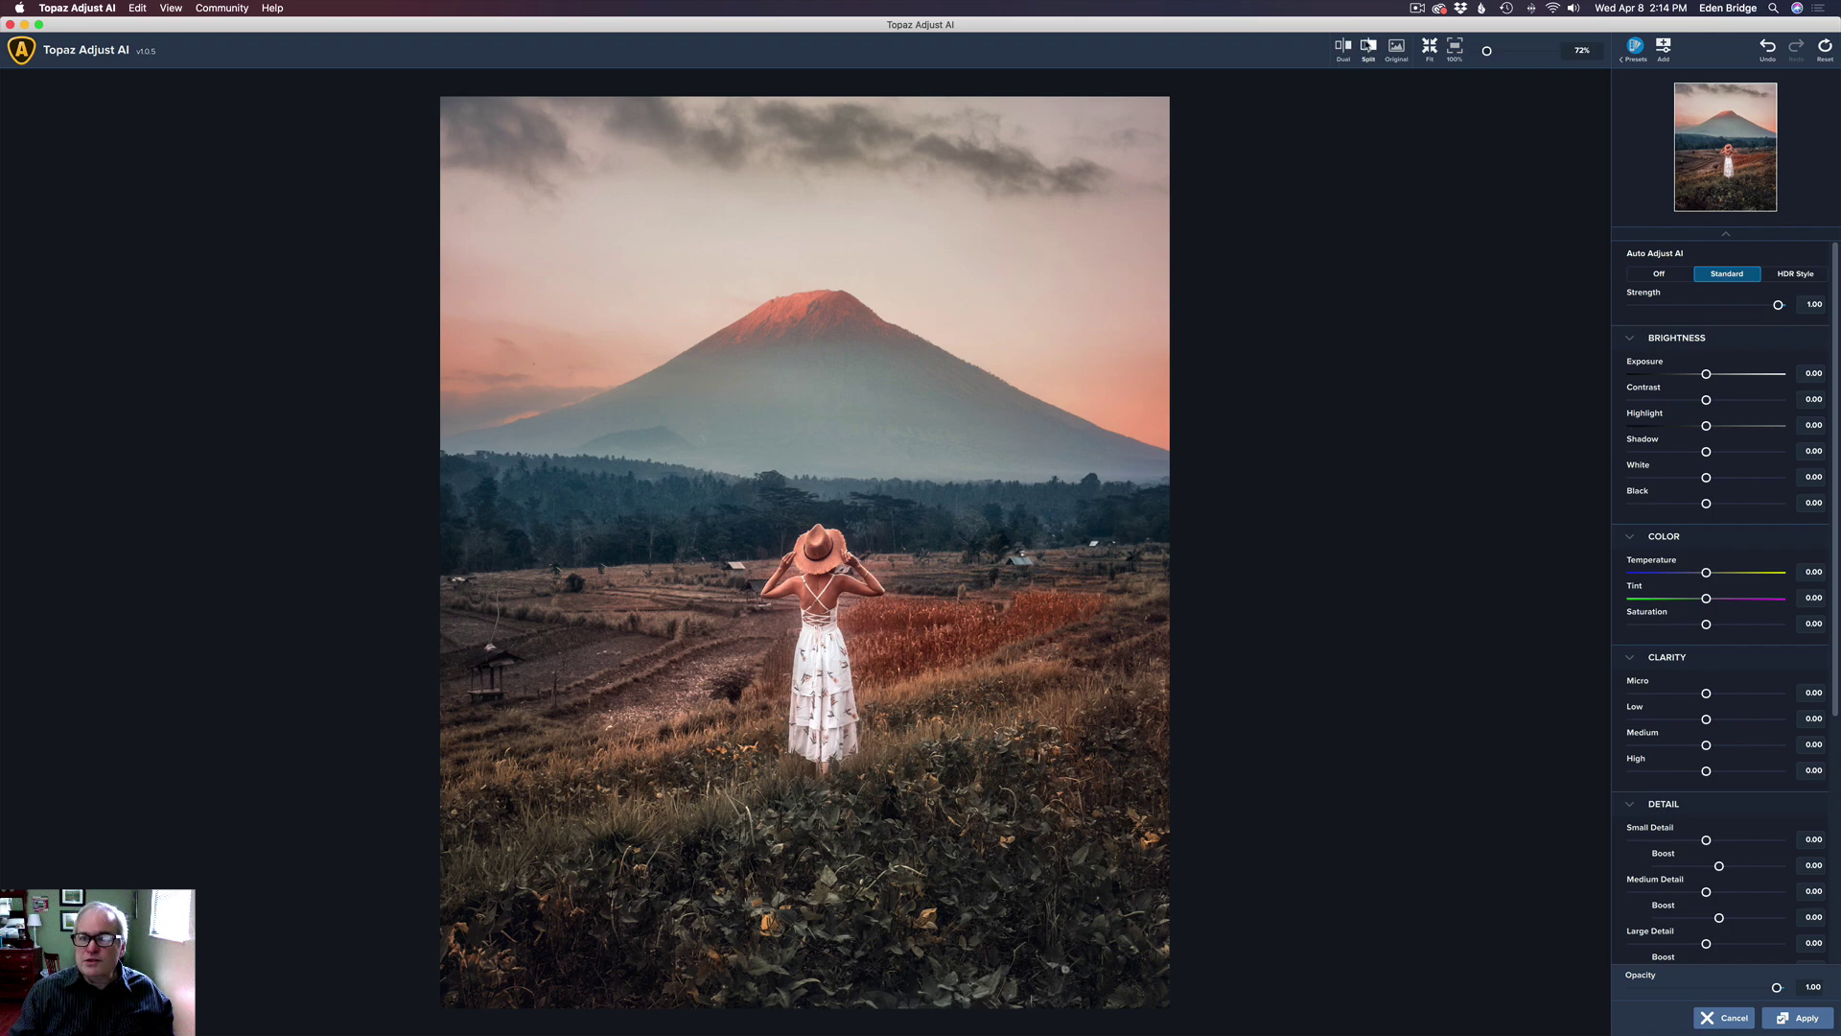
{"action": "left_click", "coordinate": [1370, 48]}
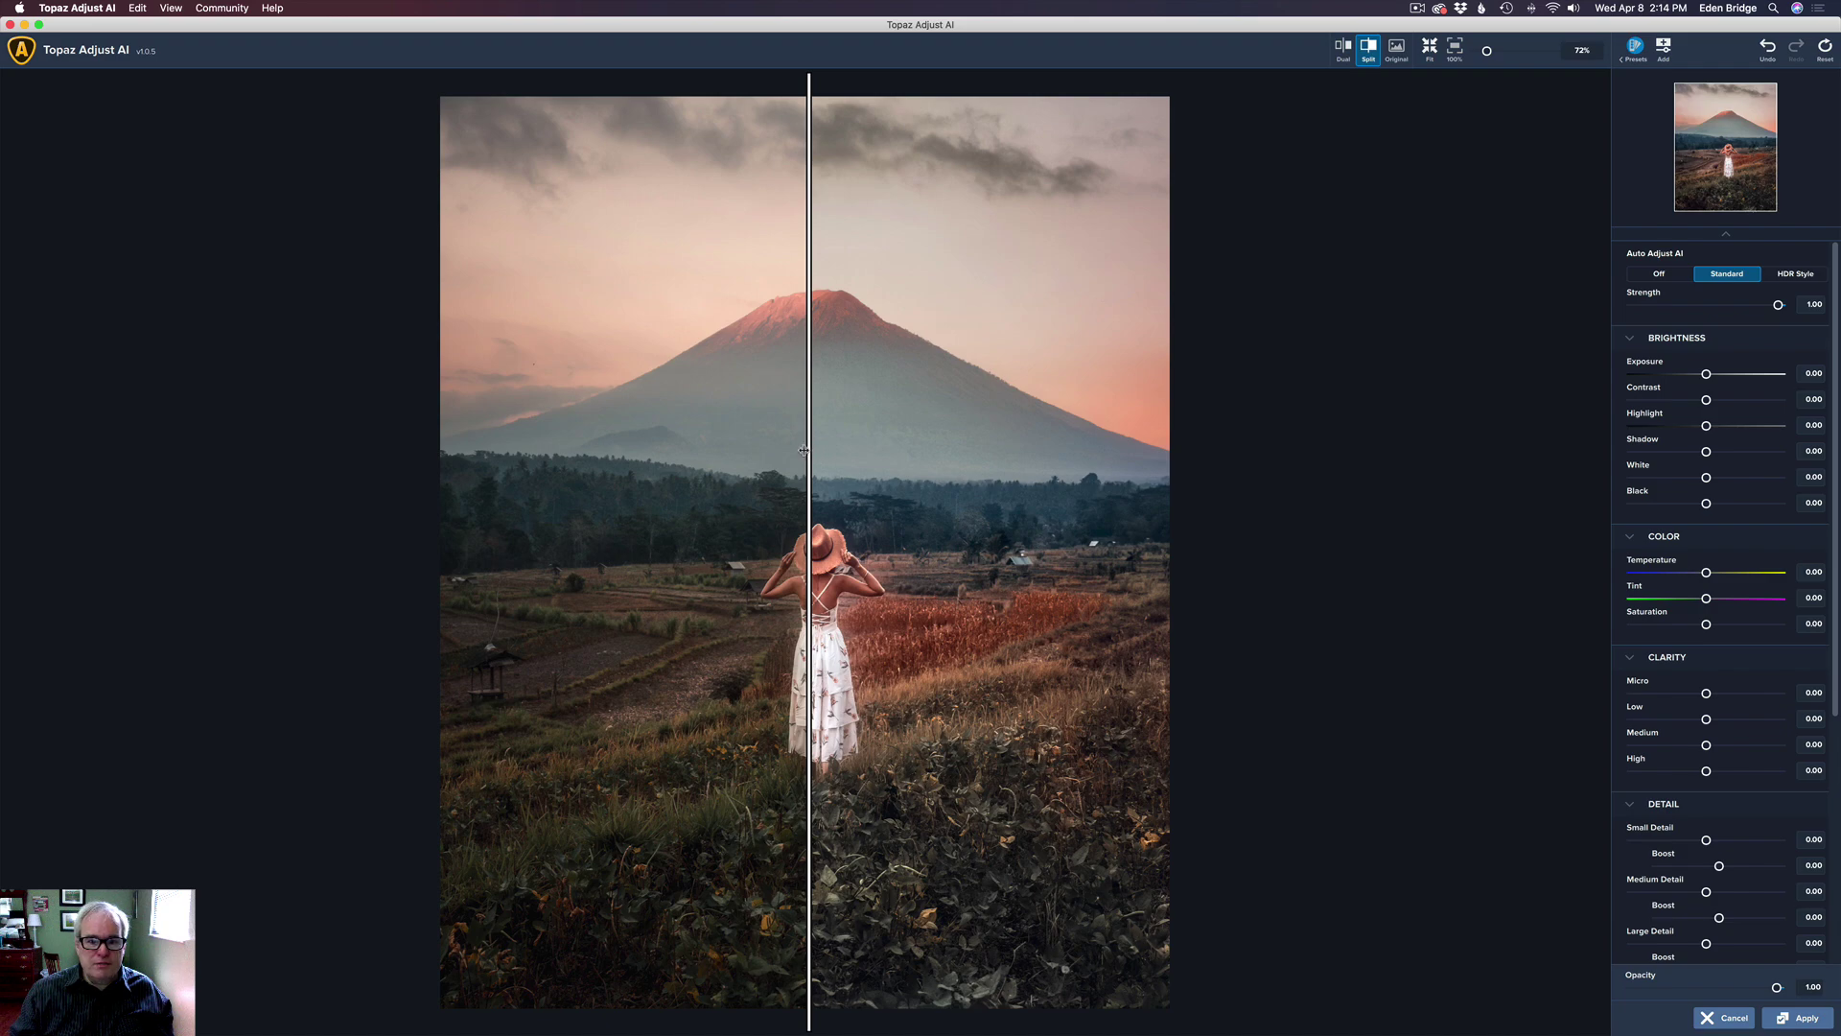
{"action": "left_click_drag", "start_coordinate": [811, 448], "coordinate": [377, 383]}
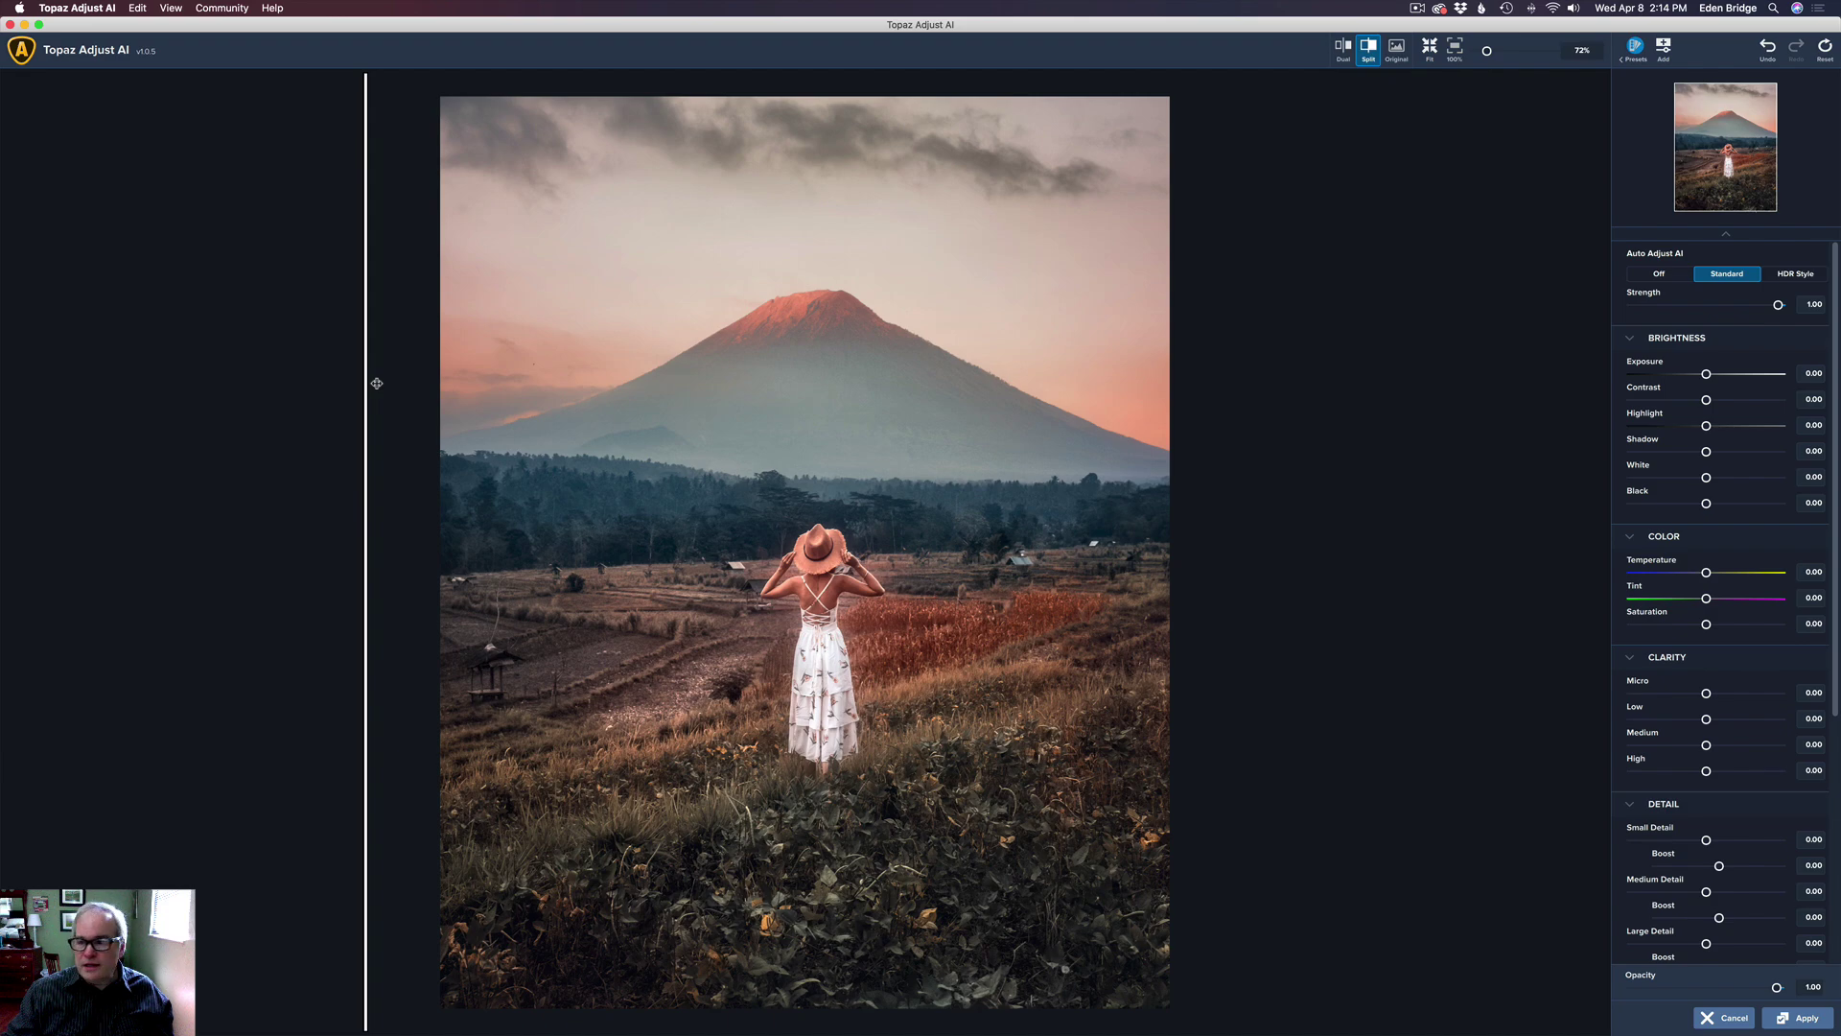
Switch Auto Adjust AI to HDR Style and nudge Saturation down to -0.09.
{"action": "left_click", "coordinate": [1806, 278]}
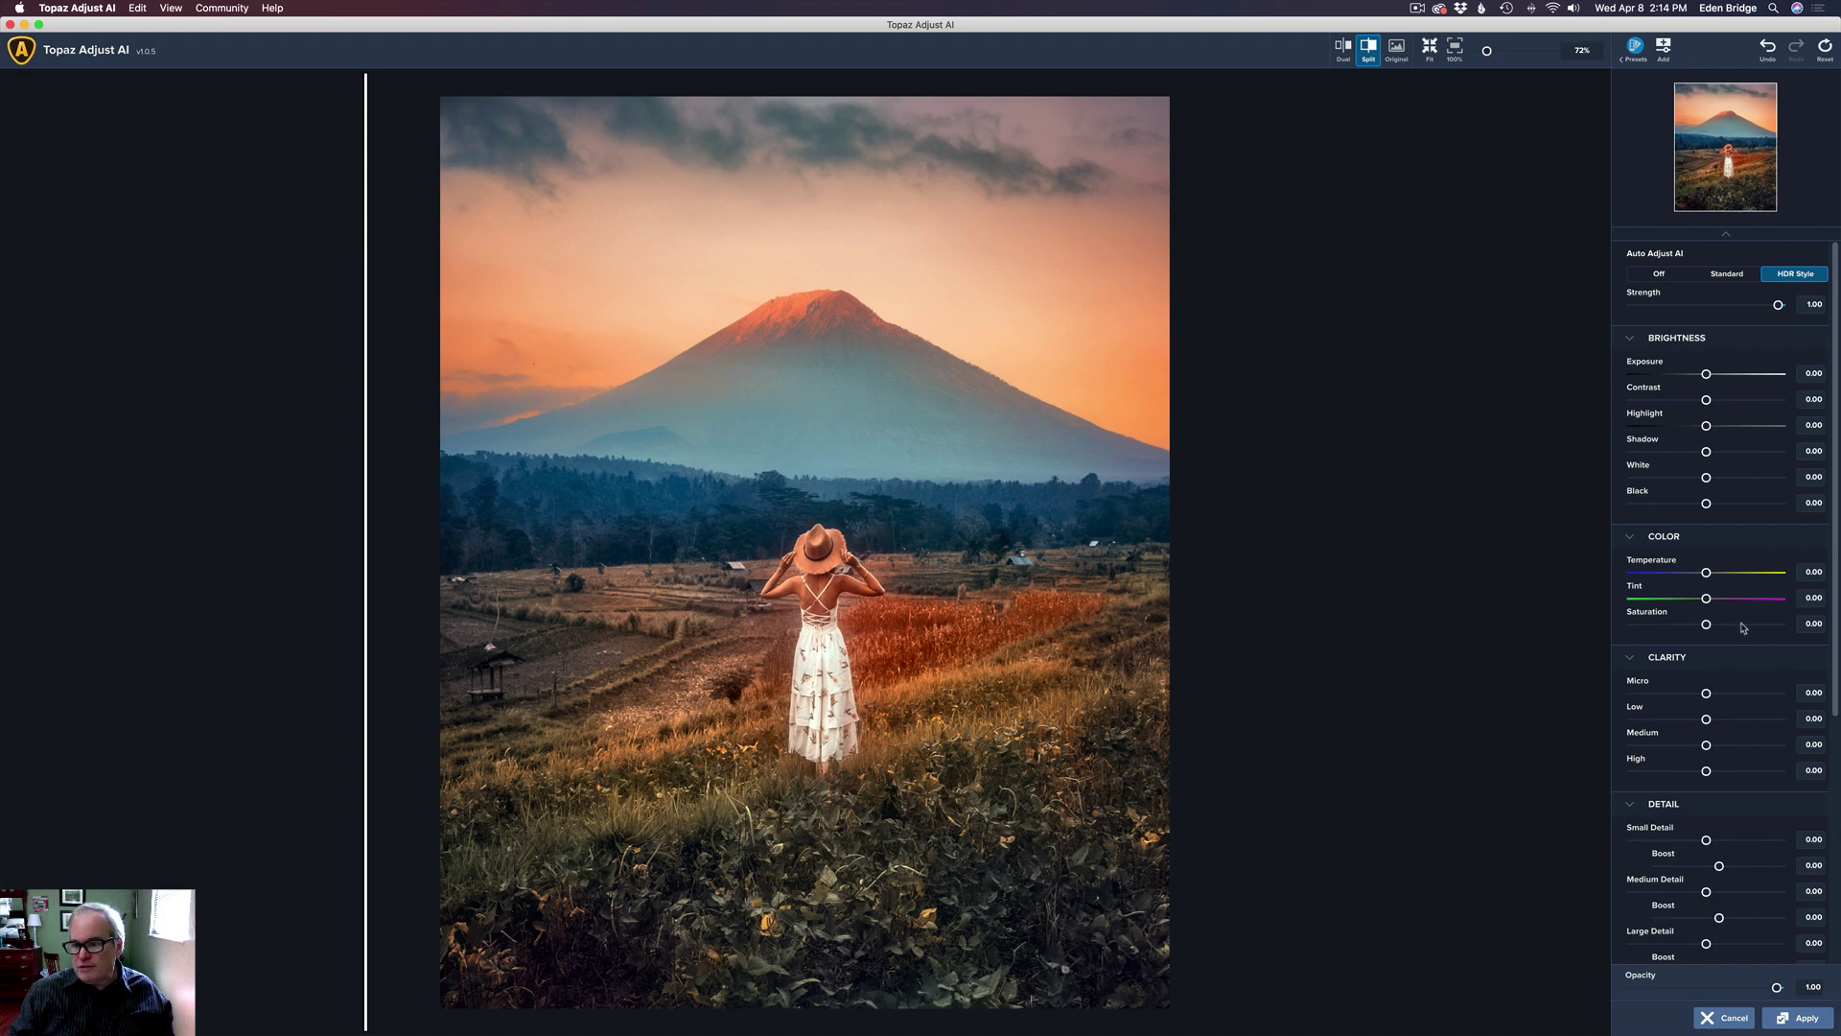
{"action": "left_click_drag", "start_coordinate": [1706, 624], "coordinate": [1702, 626]}
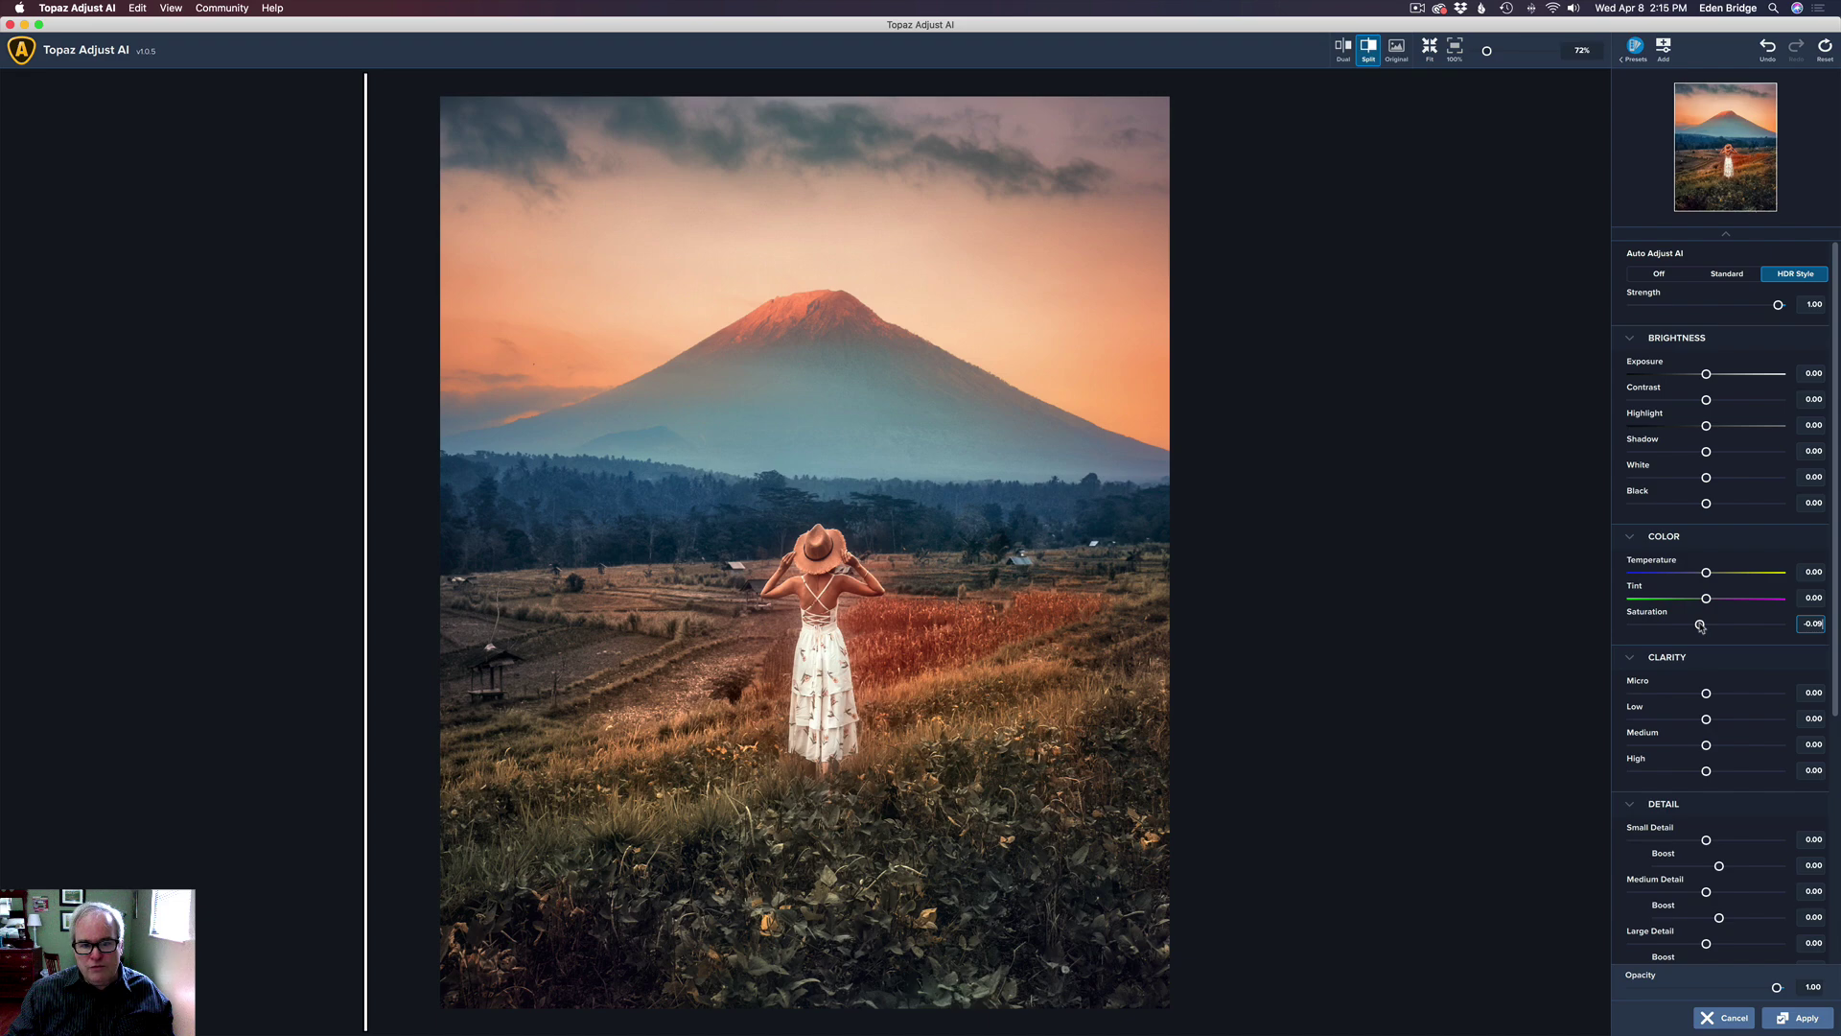
{"action": "left_click_drag", "start_coordinate": [1701, 626], "coordinate": [1701, 627]}
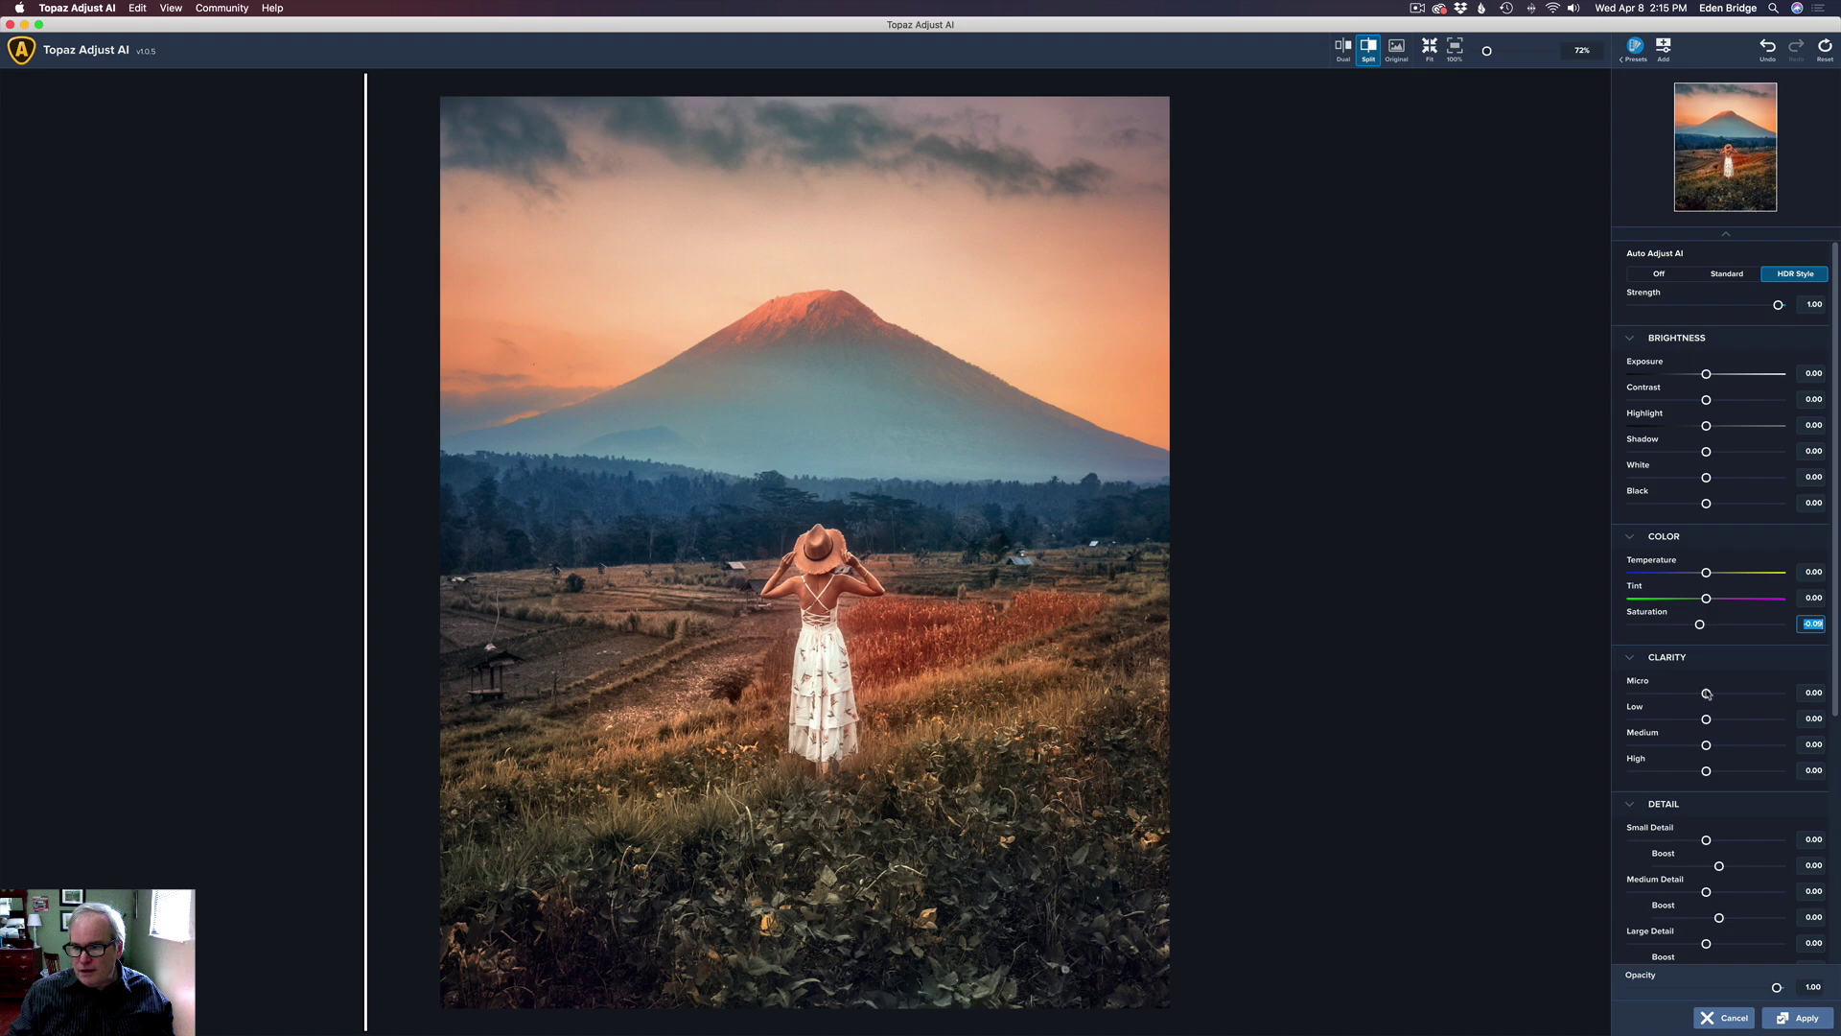
Set clarity to Micro 0.30, Low 0.21, Medium 0.10 and High -0.22, comparing against the original.
{"action": "left_click_drag", "start_coordinate": [1707, 693], "coordinate": [1728, 694]}
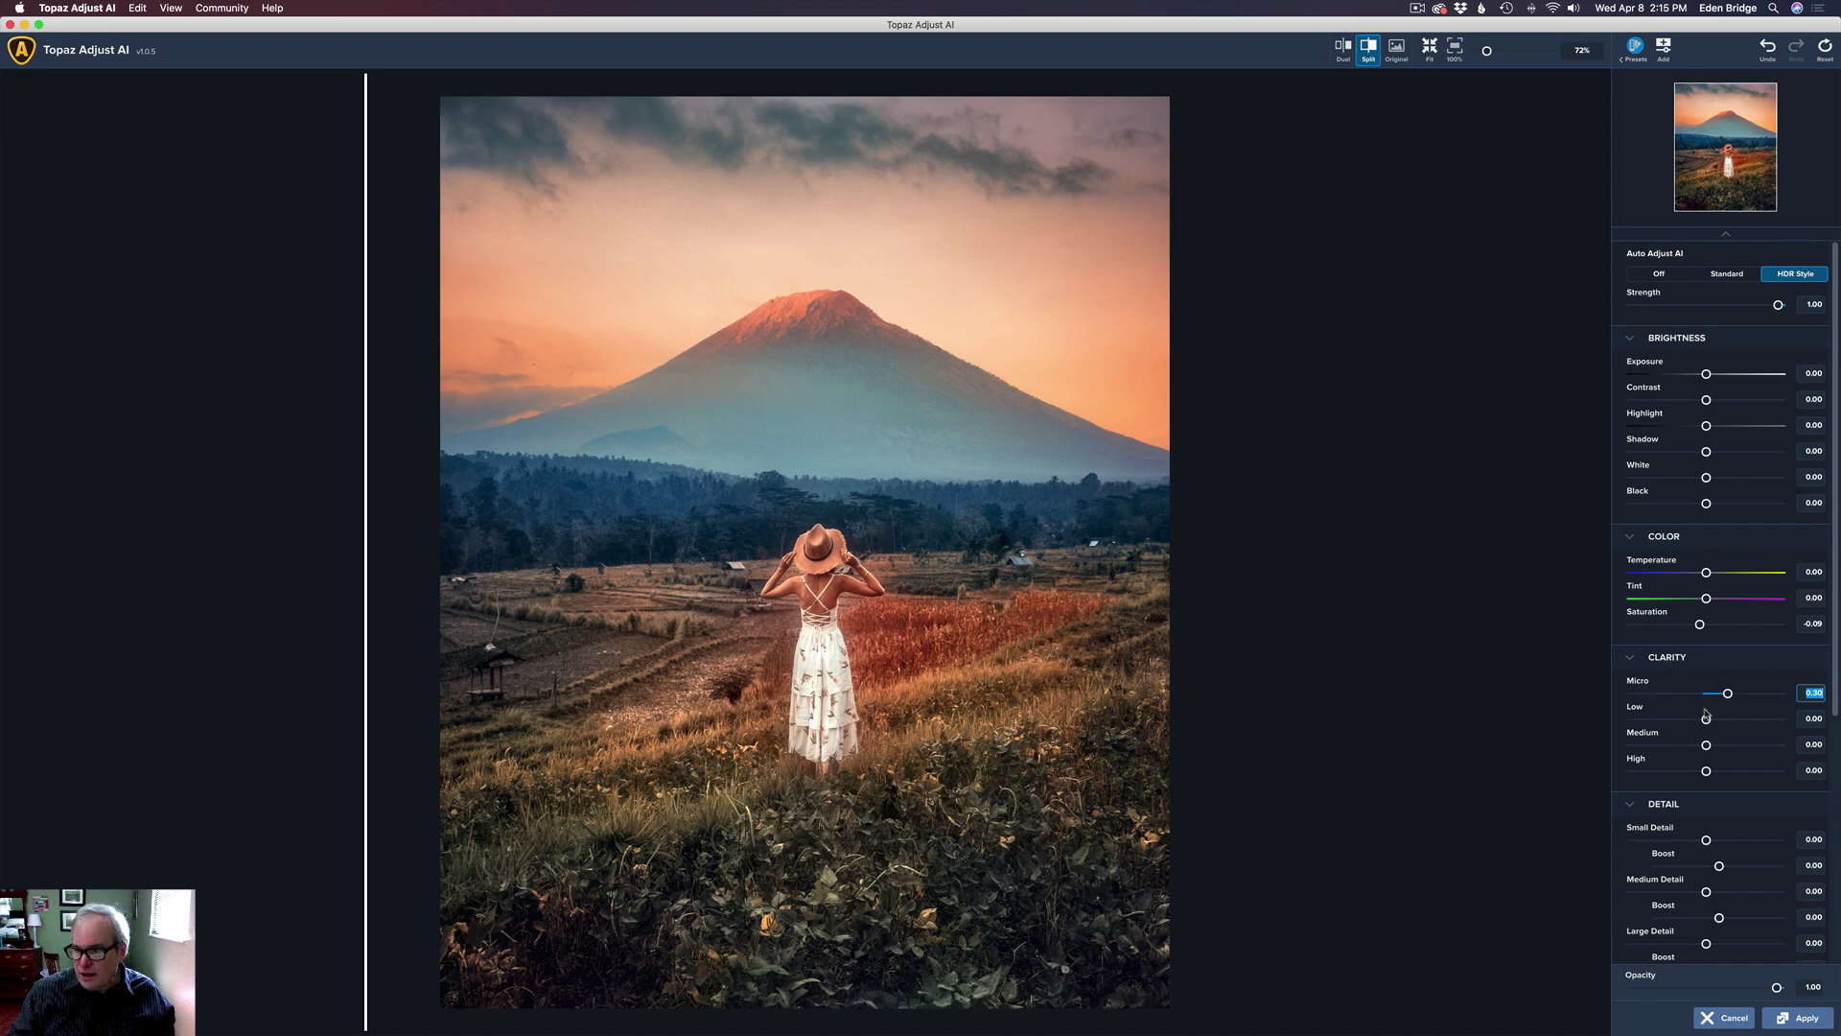
{"action": "mouse_move", "coordinate": [1706, 717]}
{"action": "left_mouse_down"}
{"action": "mouse_move", "coordinate": [1741, 724]}
{"action": "mouse_move", "coordinate": [1717, 747]}
{"action": "mouse_move", "coordinate": [1750, 753]}
{"action": "mouse_move", "coordinate": [1713, 751]}
{"action": "left_mouse_up"}
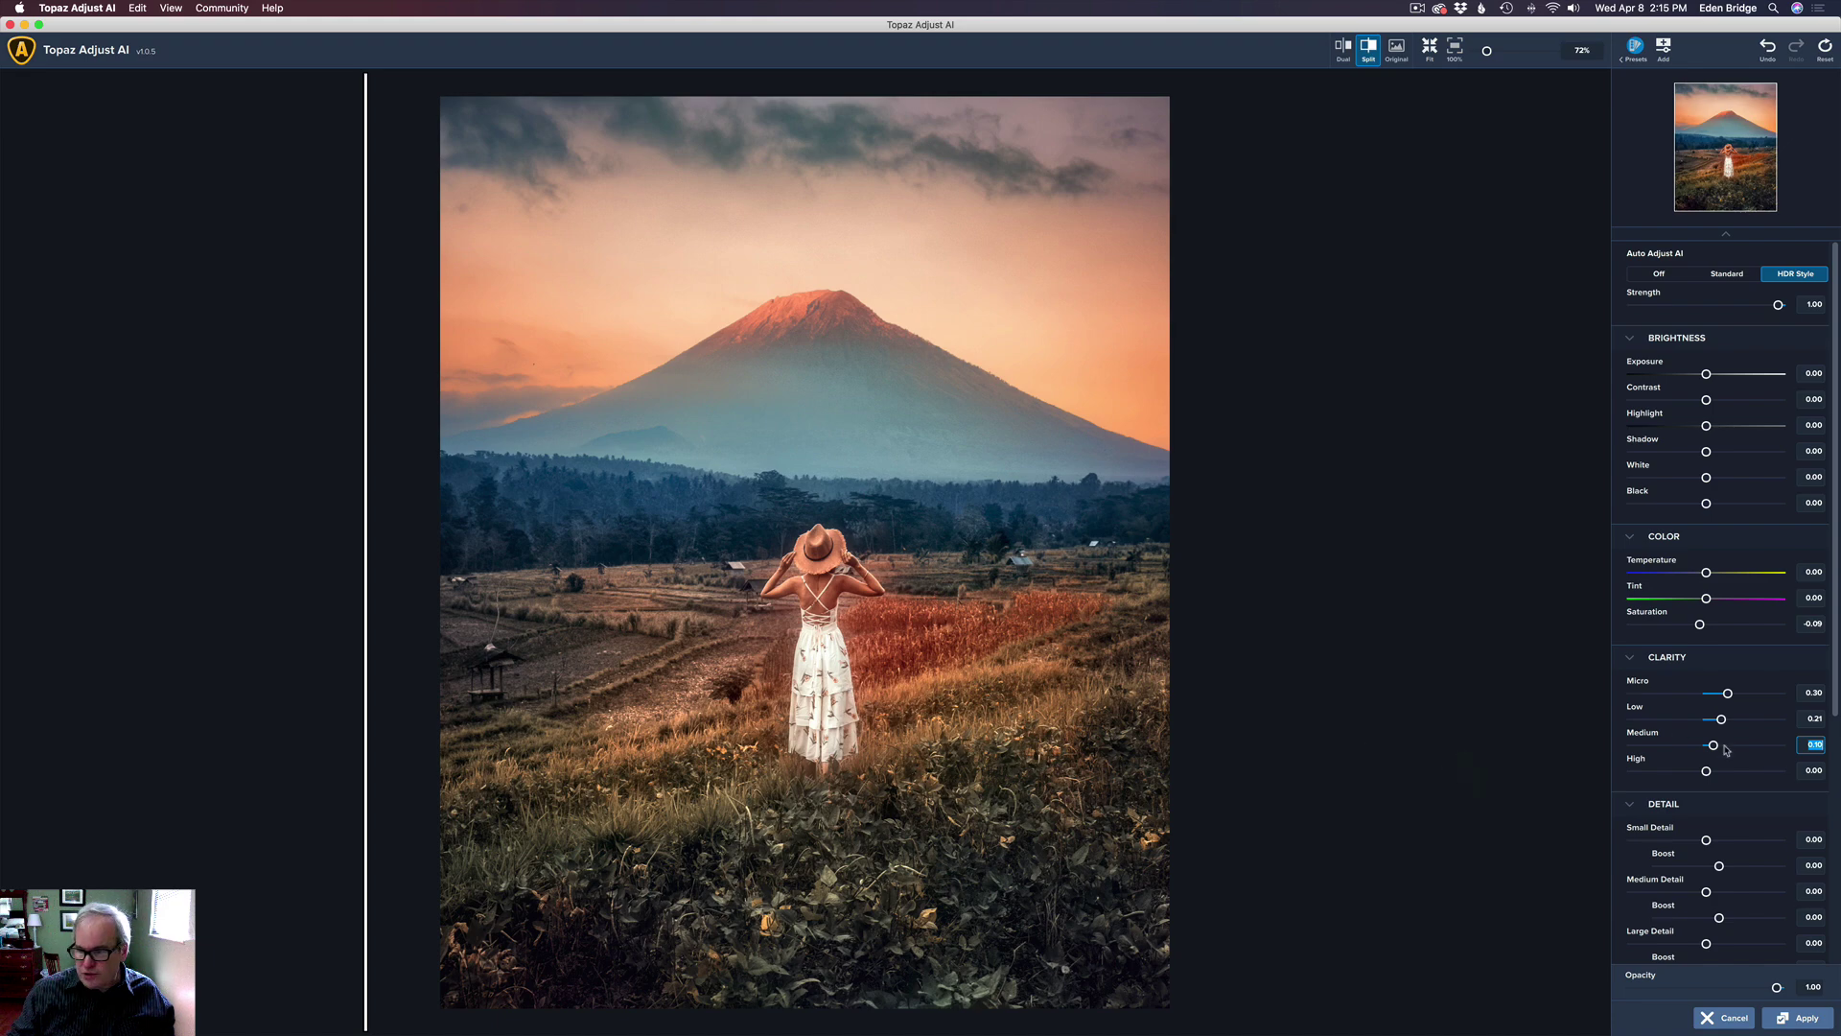
{"action": "left_click_drag", "start_coordinate": [1706, 772], "coordinate": [1747, 775]}
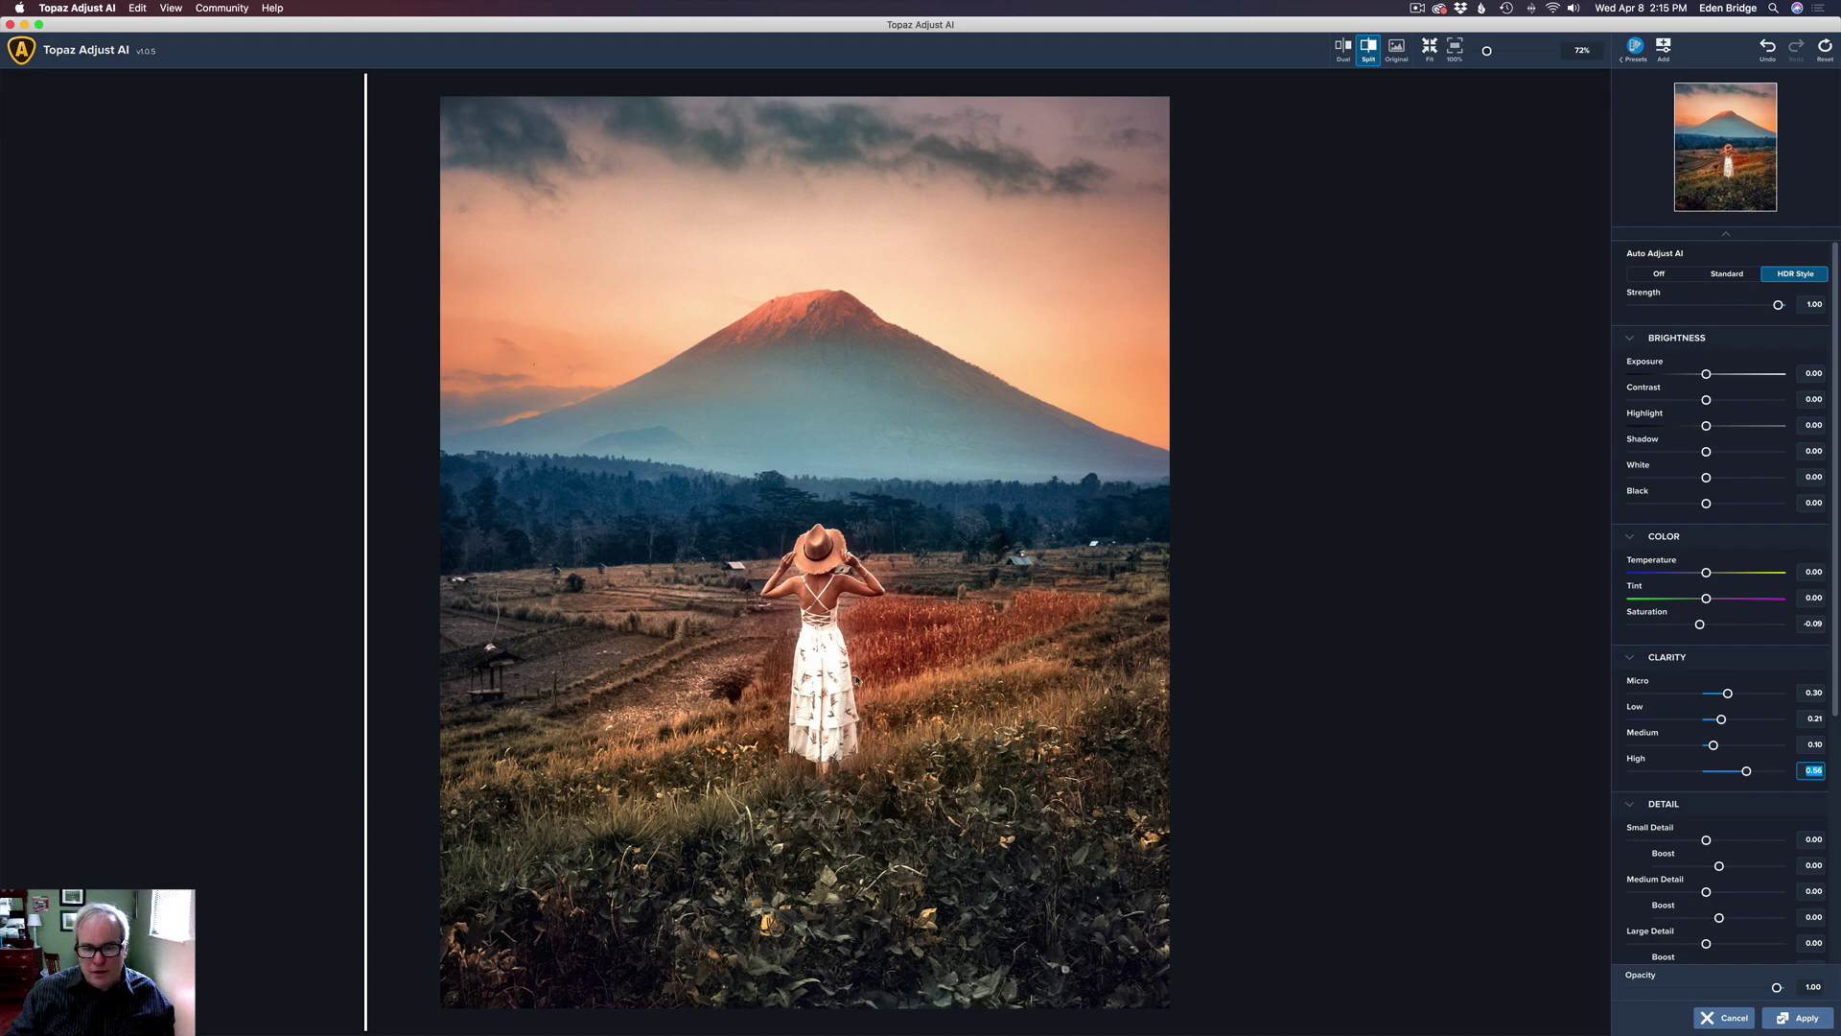
{"action": "left_click_drag", "start_coordinate": [1747, 772], "coordinate": [1691, 772]}
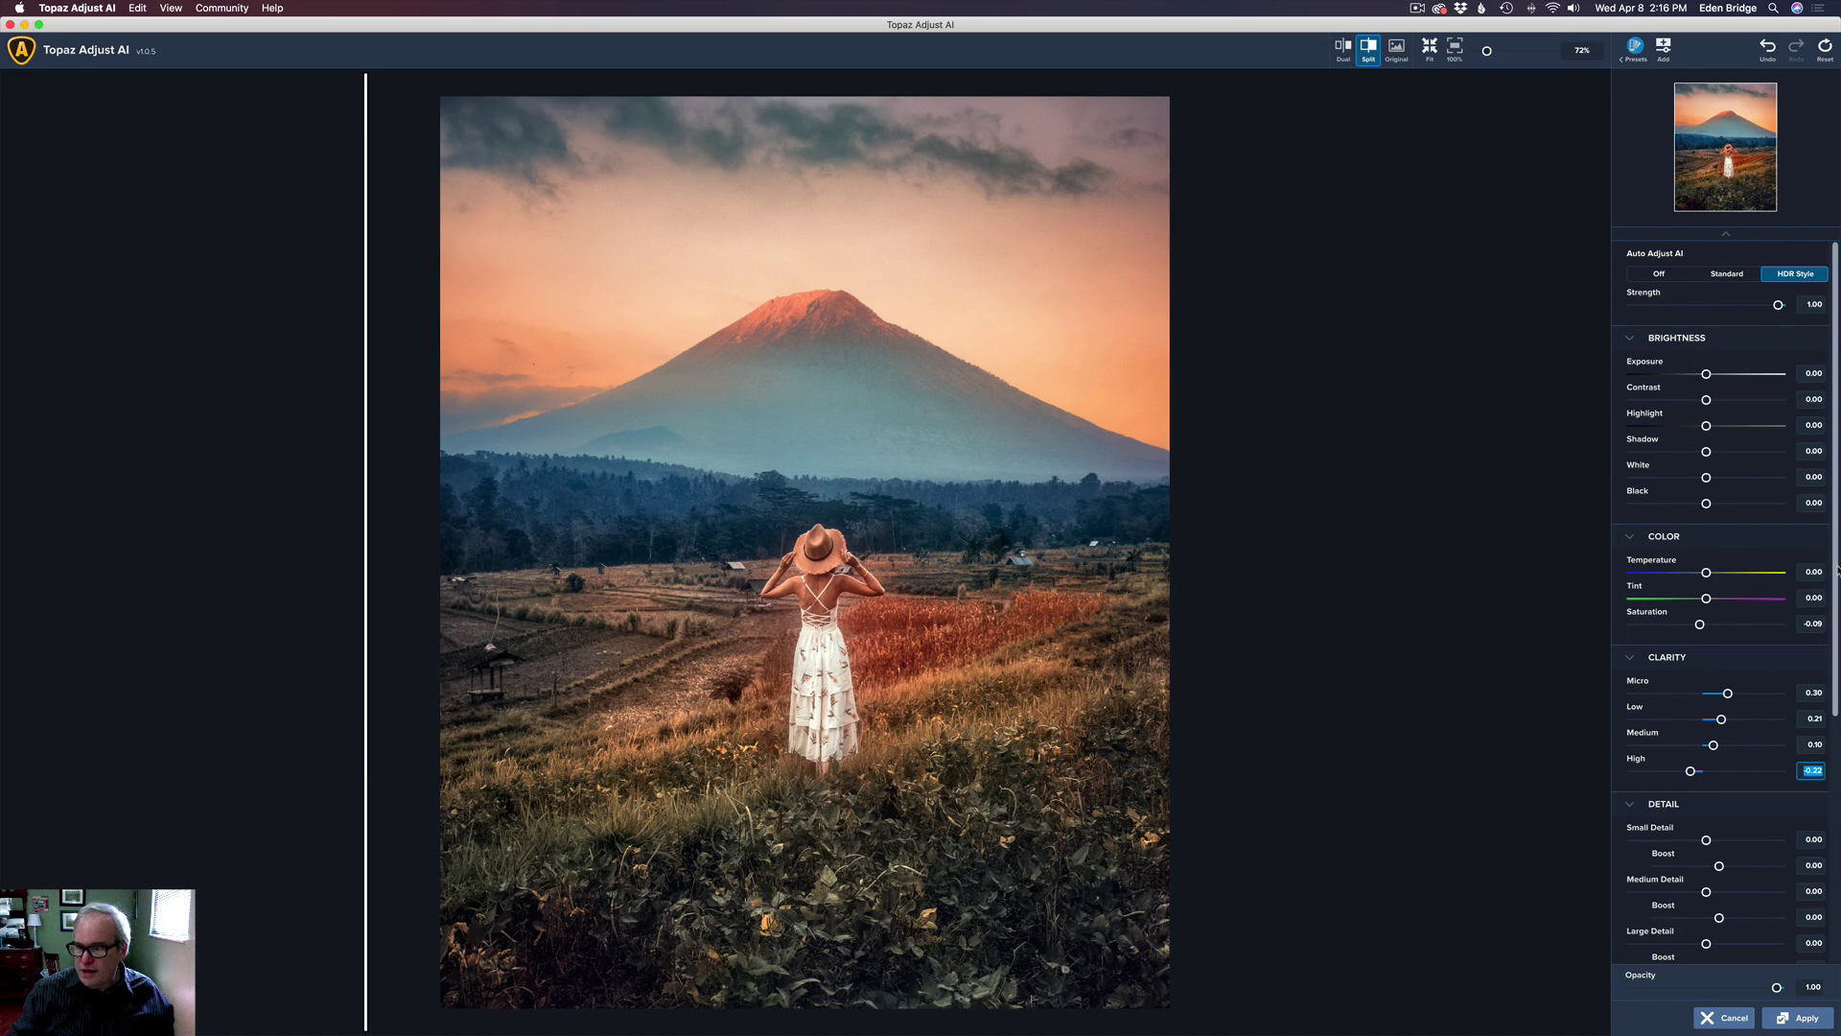
{"action": "scroll", "coordinate": [1835, 574], "scroll_direction": "down", "scroll_amount": 5}
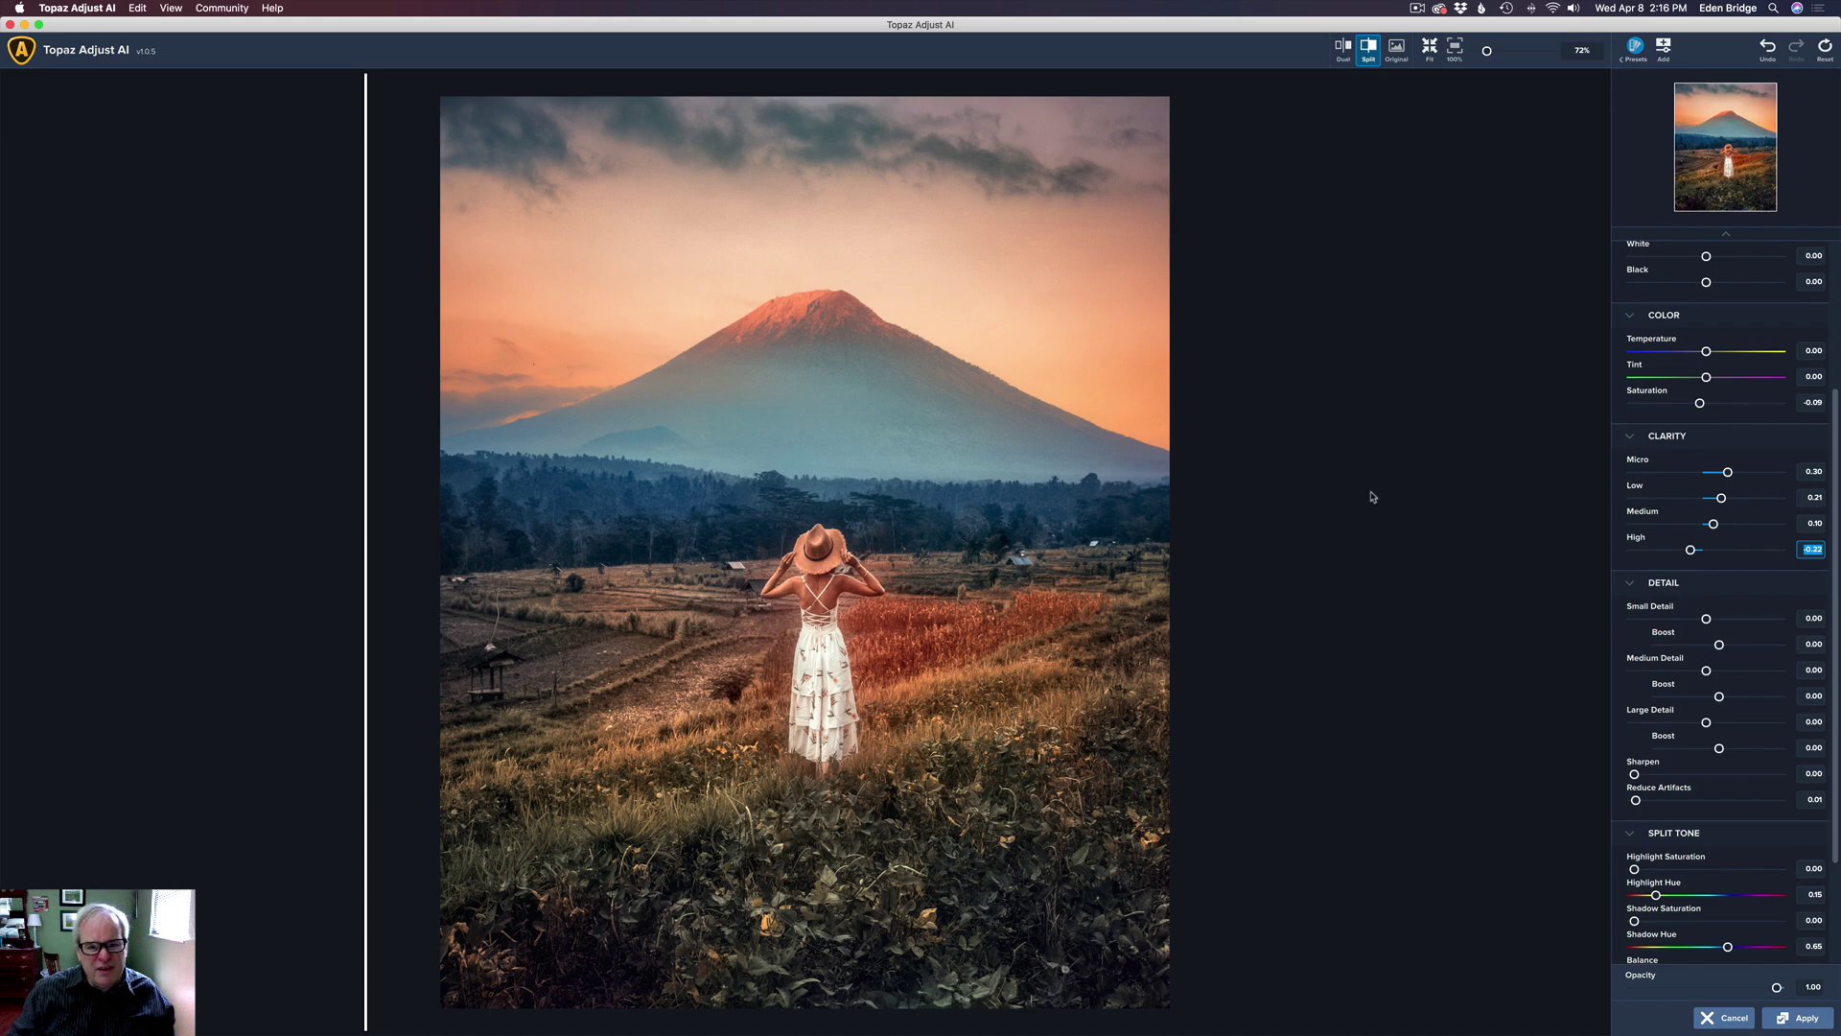
{"action": "left_click_drag", "start_coordinate": [366, 470], "coordinate": [307, 399]}
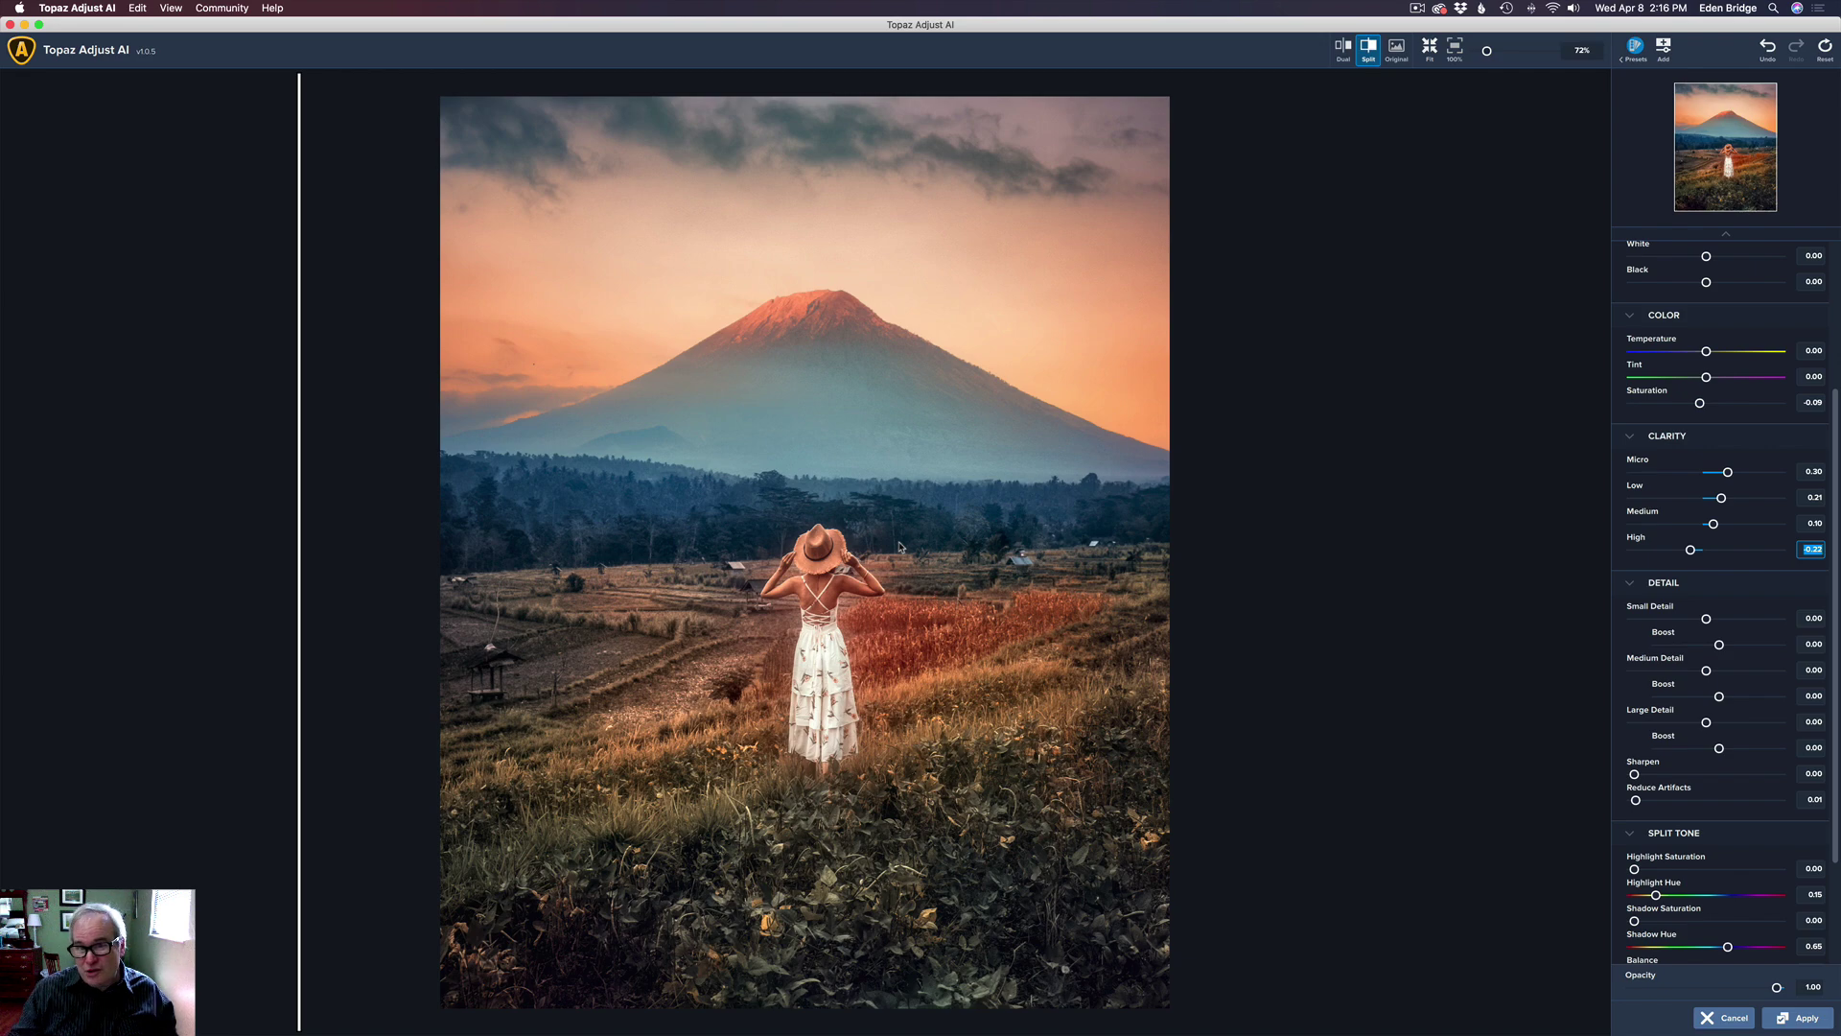
Apply the HDR enhancement to Layer 1 at 94% opacity and toggle it to compare with the original.
{"action": "left_click", "coordinate": [1805, 1020]}
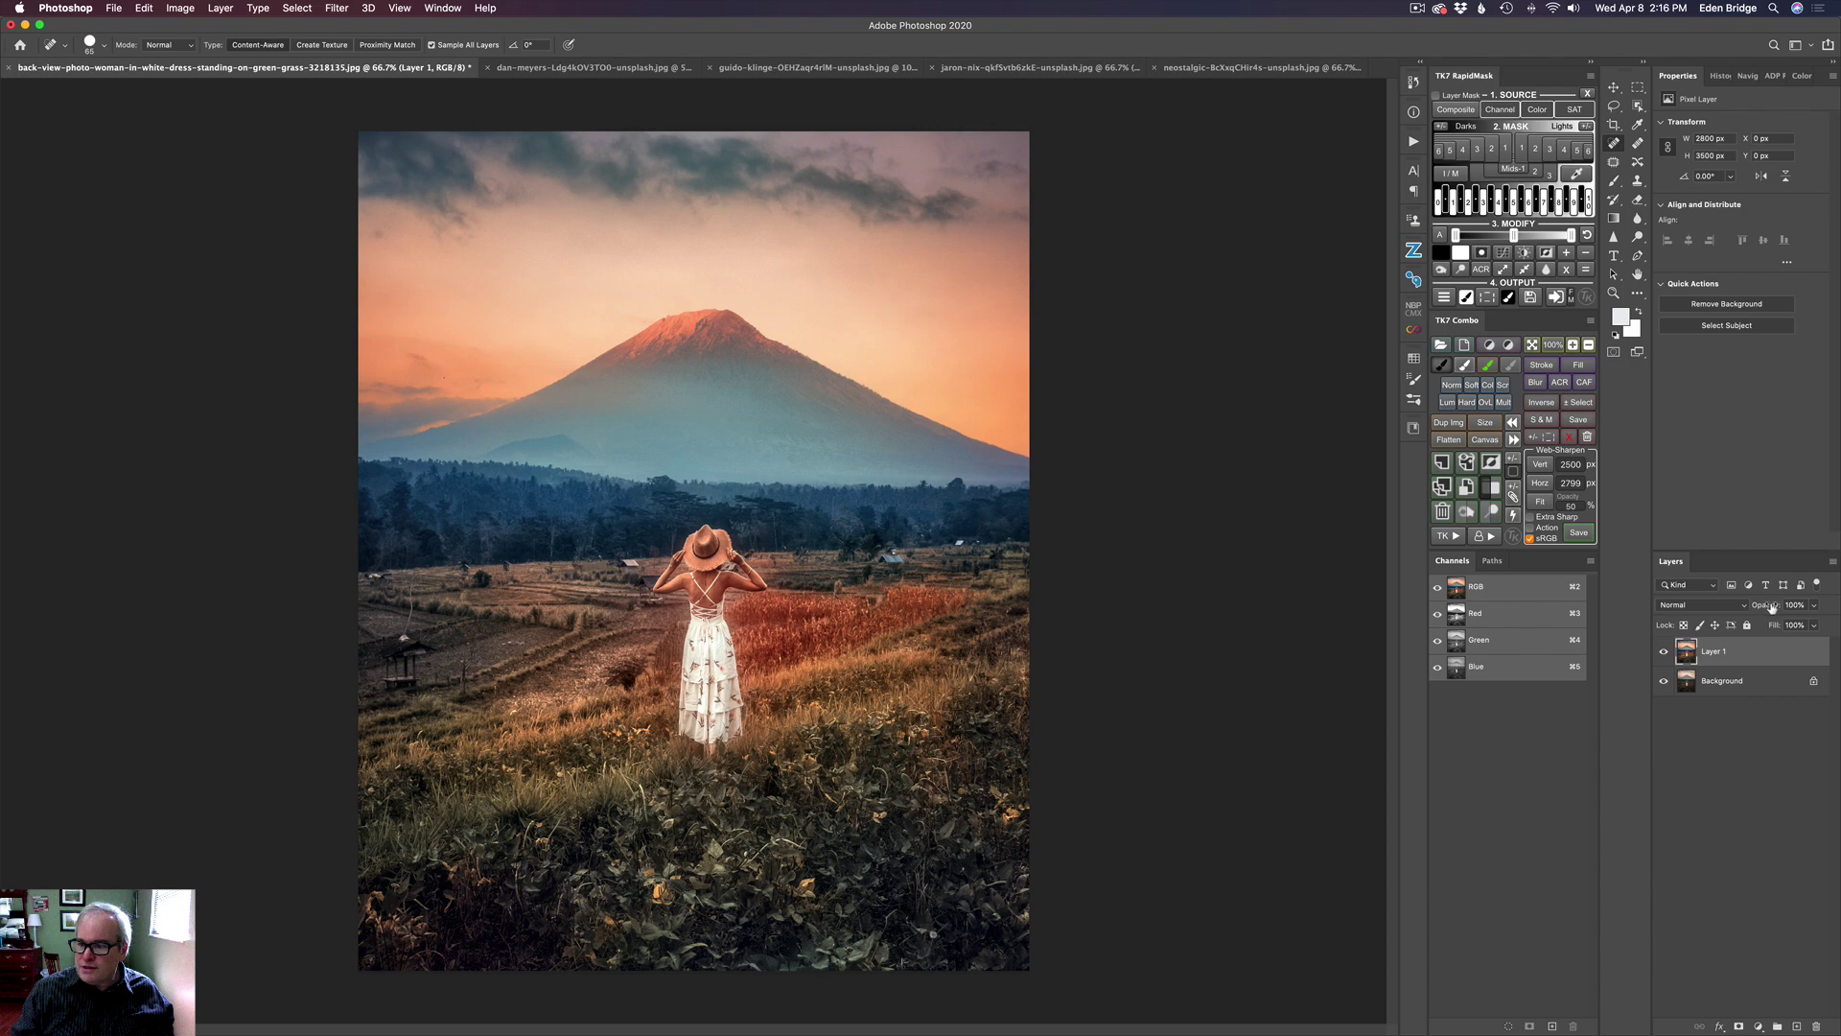
{"action": "mouse_move", "coordinate": [1771, 606]}
{"action": "left_mouse_down"}
{"action": "mouse_move", "coordinate": [1717, 605]}
{"action": "mouse_move", "coordinate": [1802, 614]}
{"action": "left_mouse_up"}
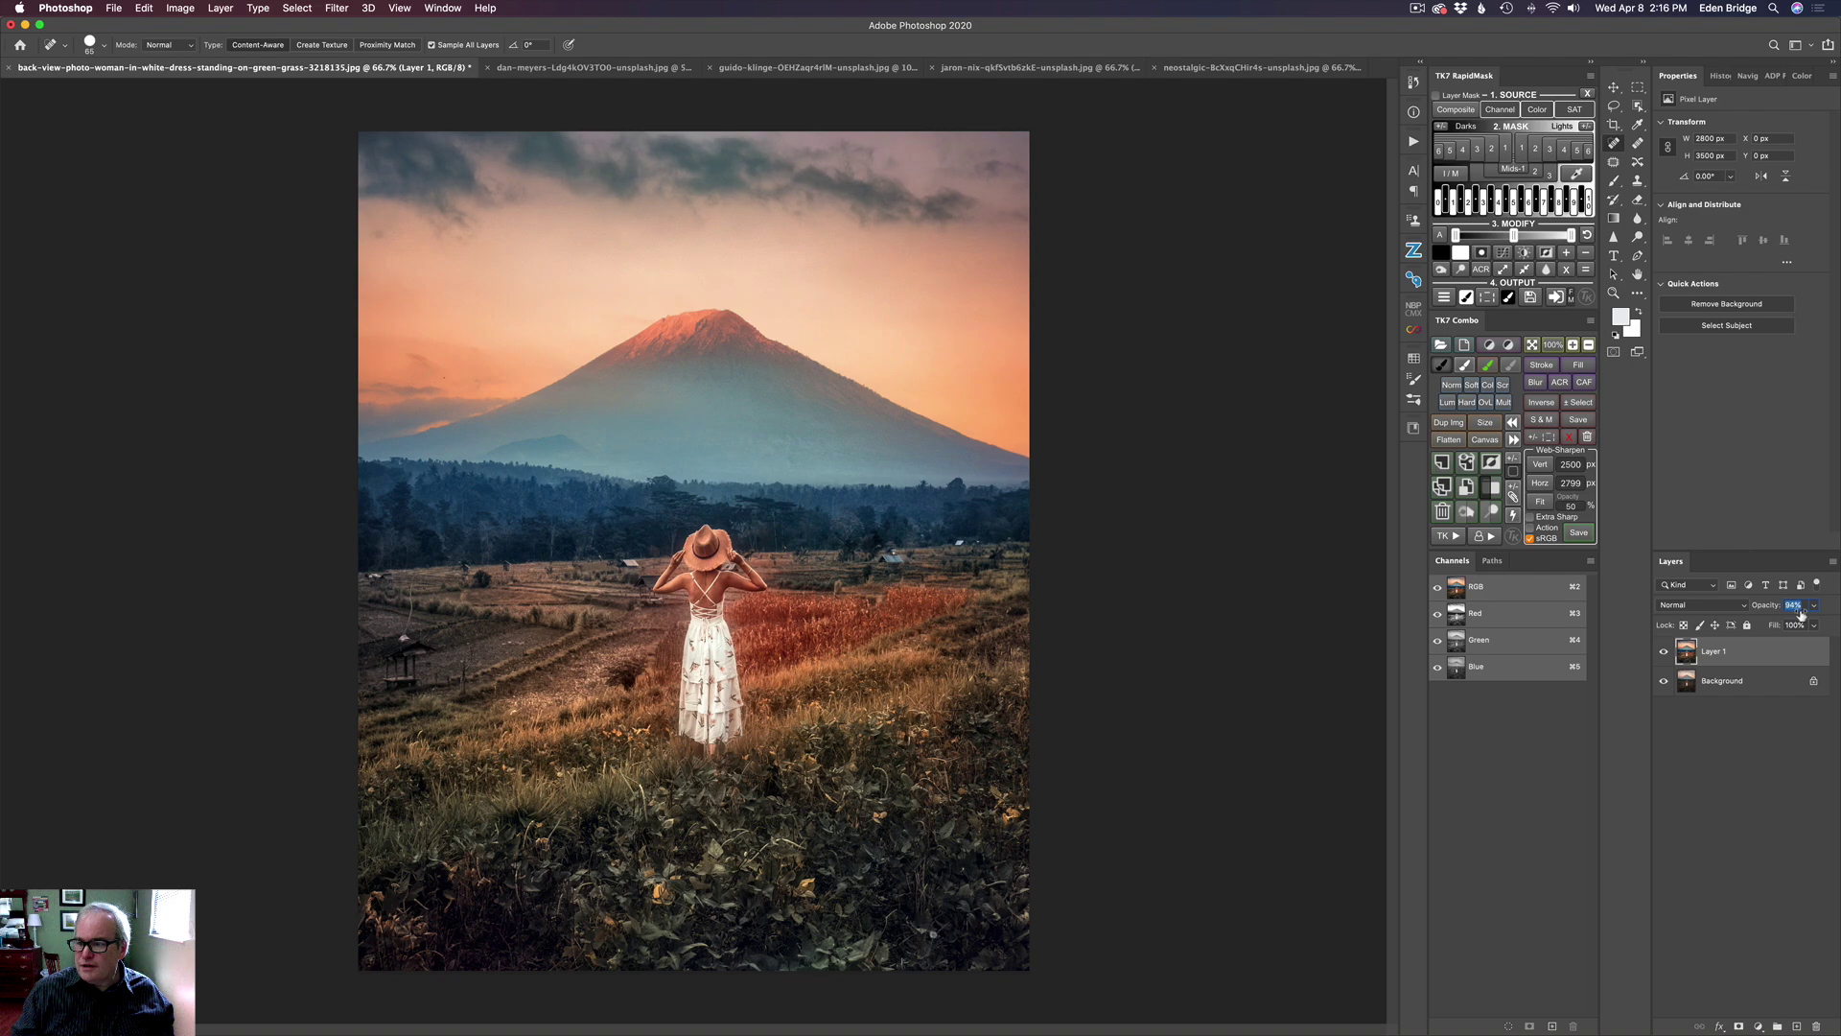
{"action": "key", "text": "Return"}
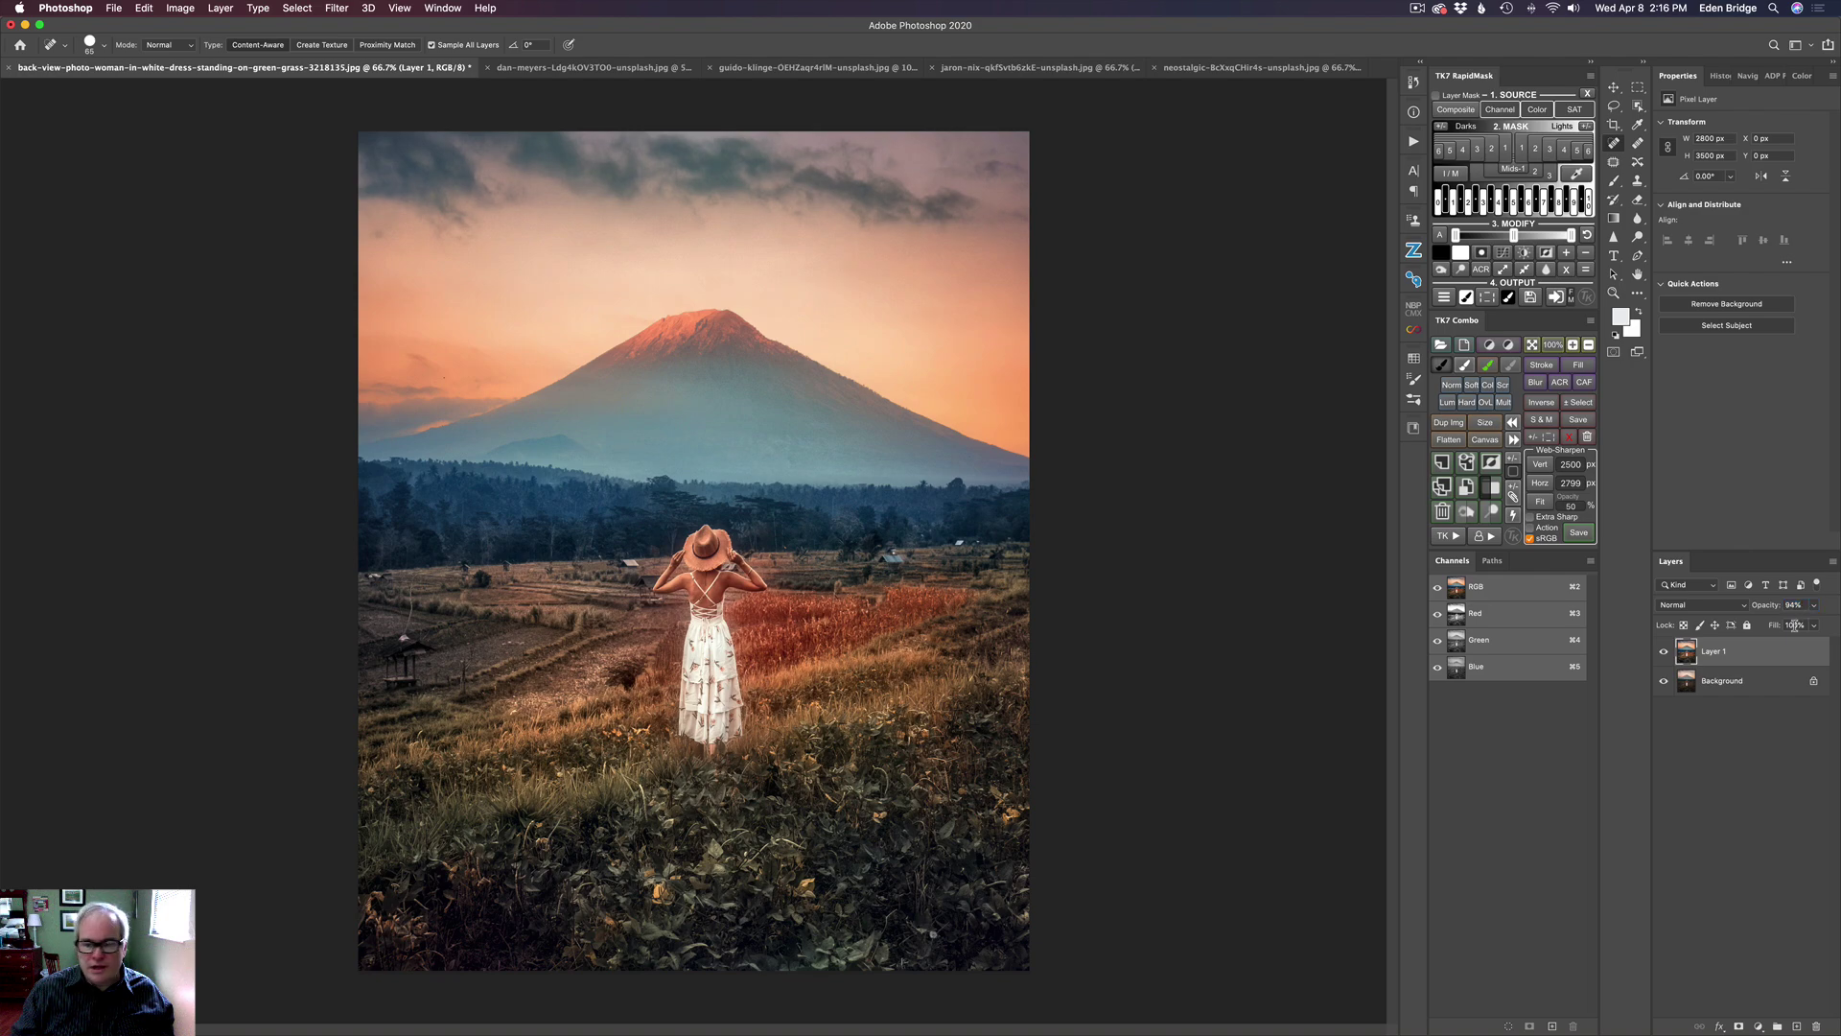
{"action": "left_click", "coordinate": [1665, 653]}
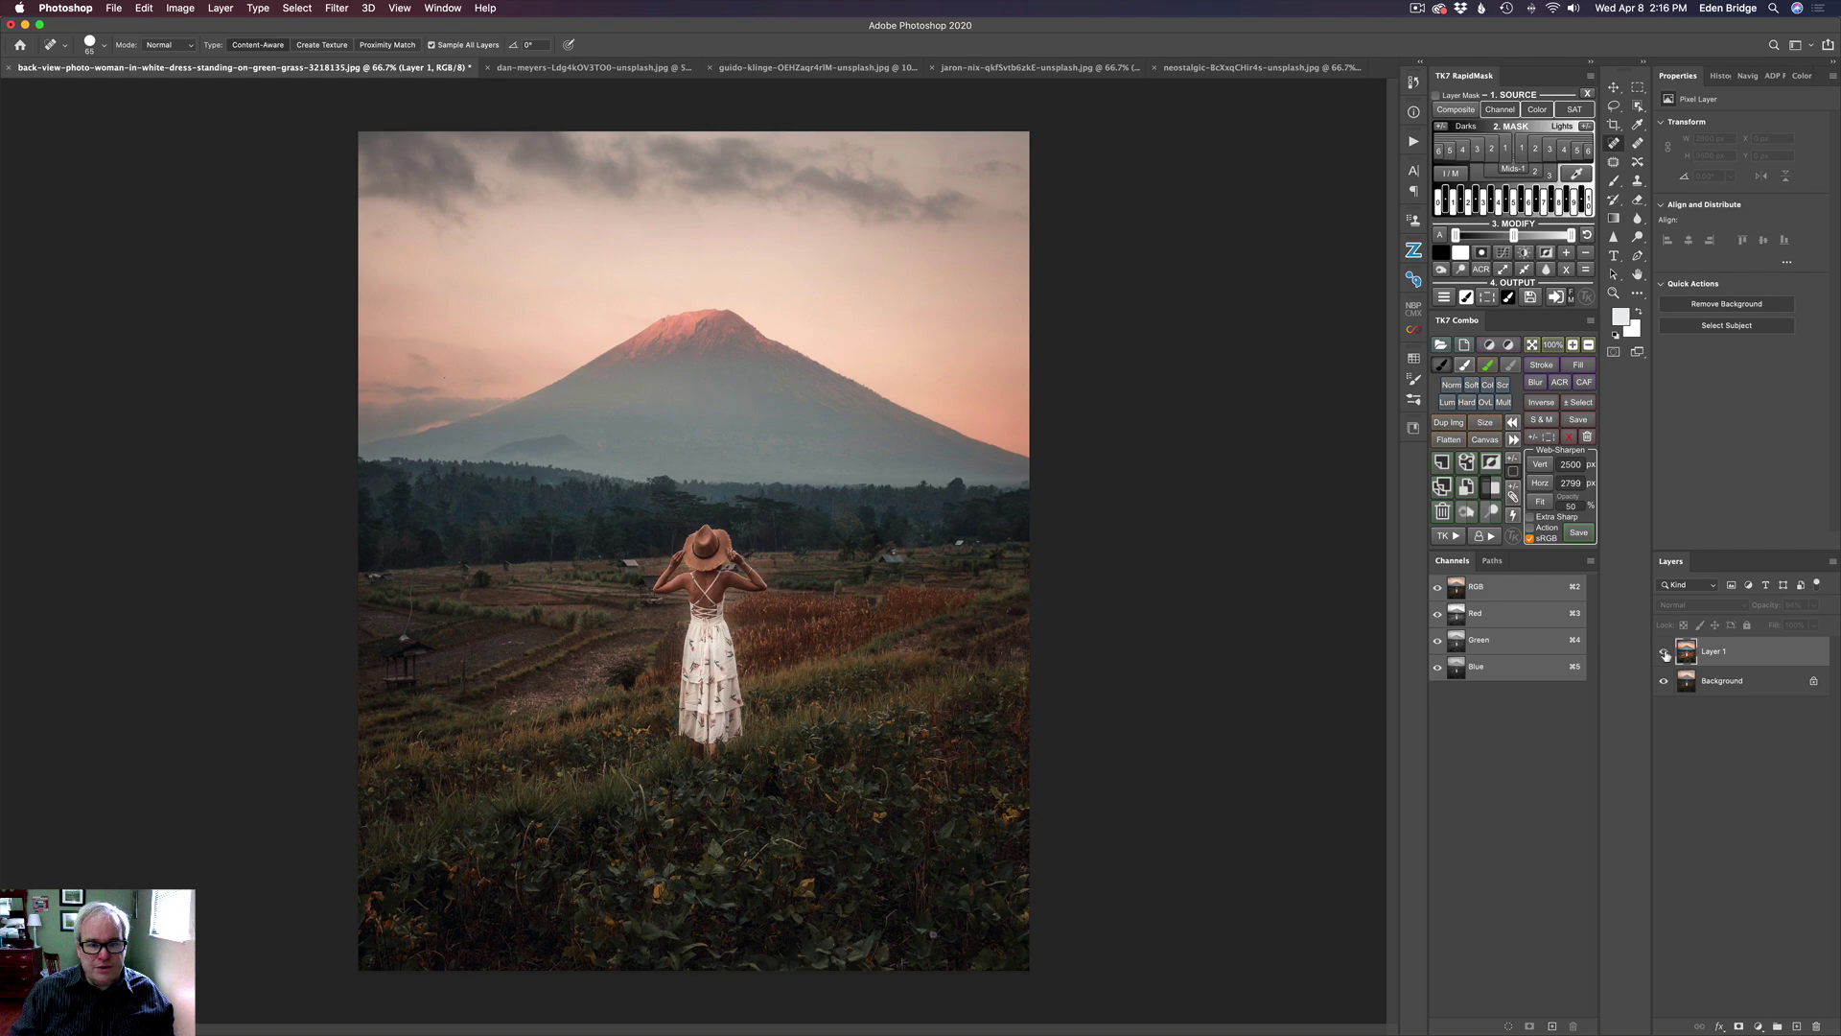
{"action": "left_click", "coordinate": [1665, 653]}
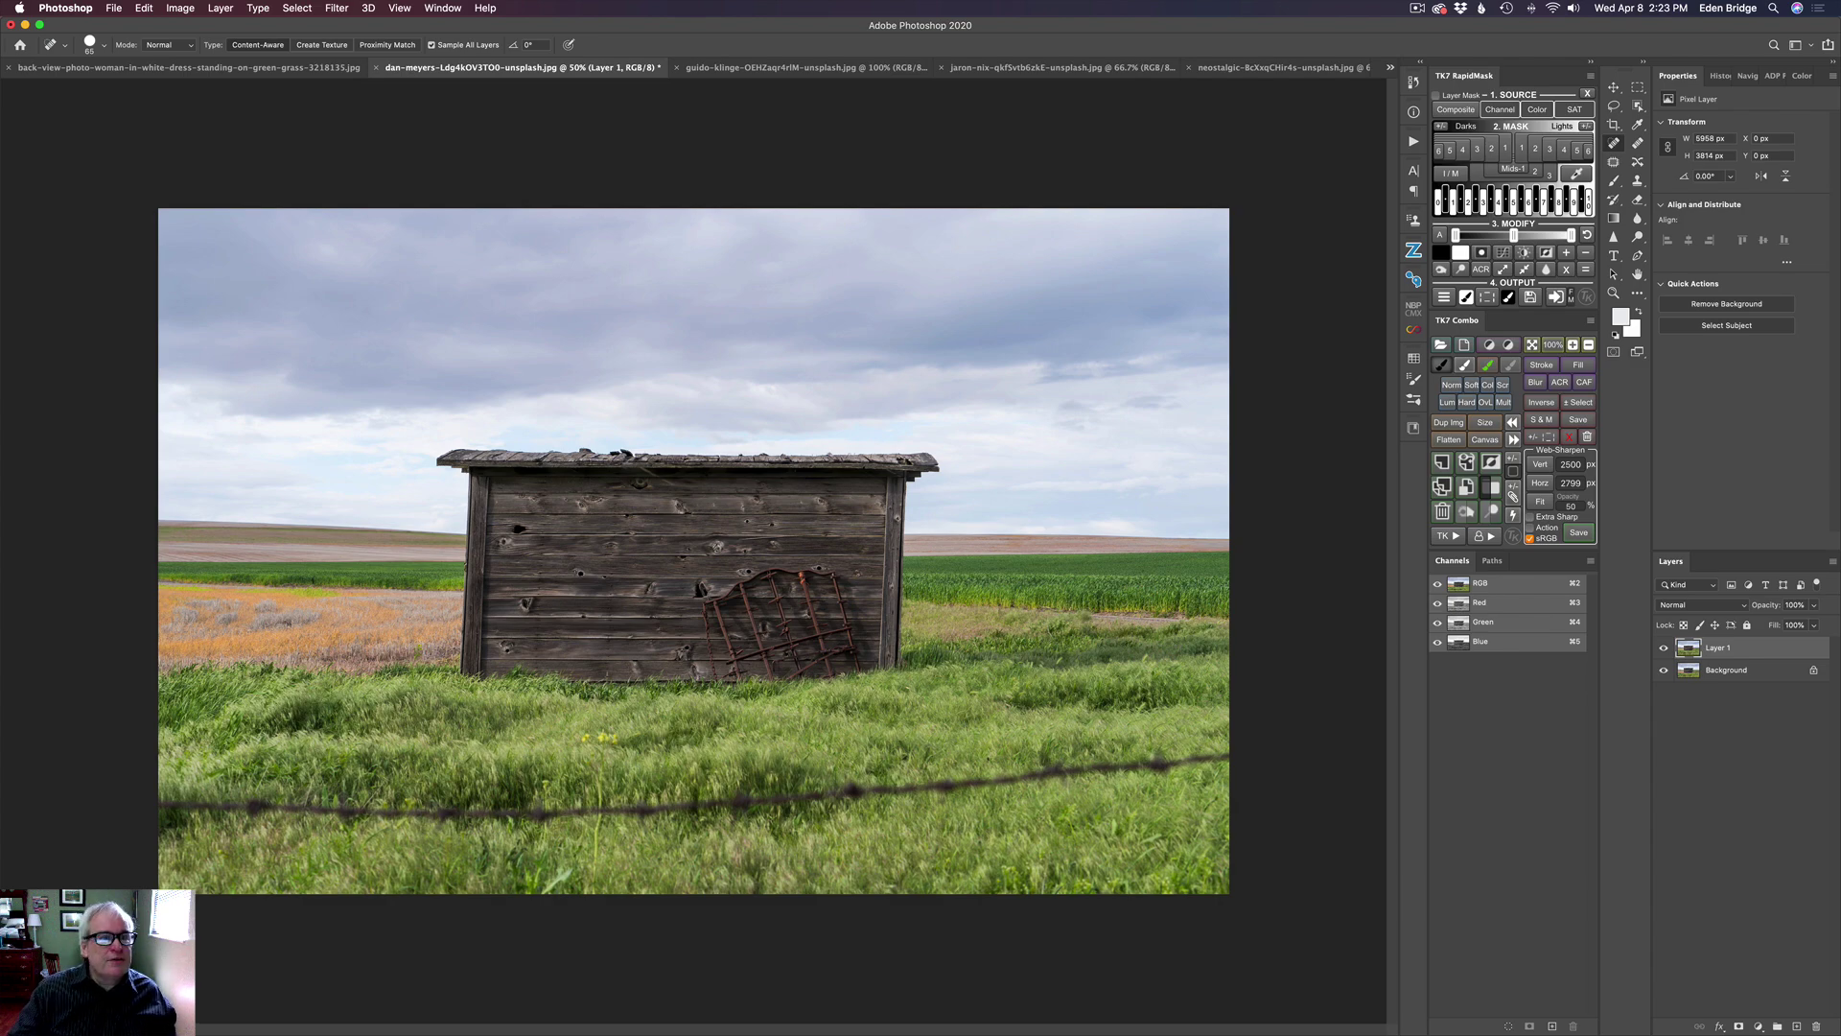
Launch Topaz Adjust AI on the shack photo from the Filter menu.
{"action": "left_click", "coordinate": [336, 9]}
{"action": "mouse_move", "coordinate": [499, 412]}
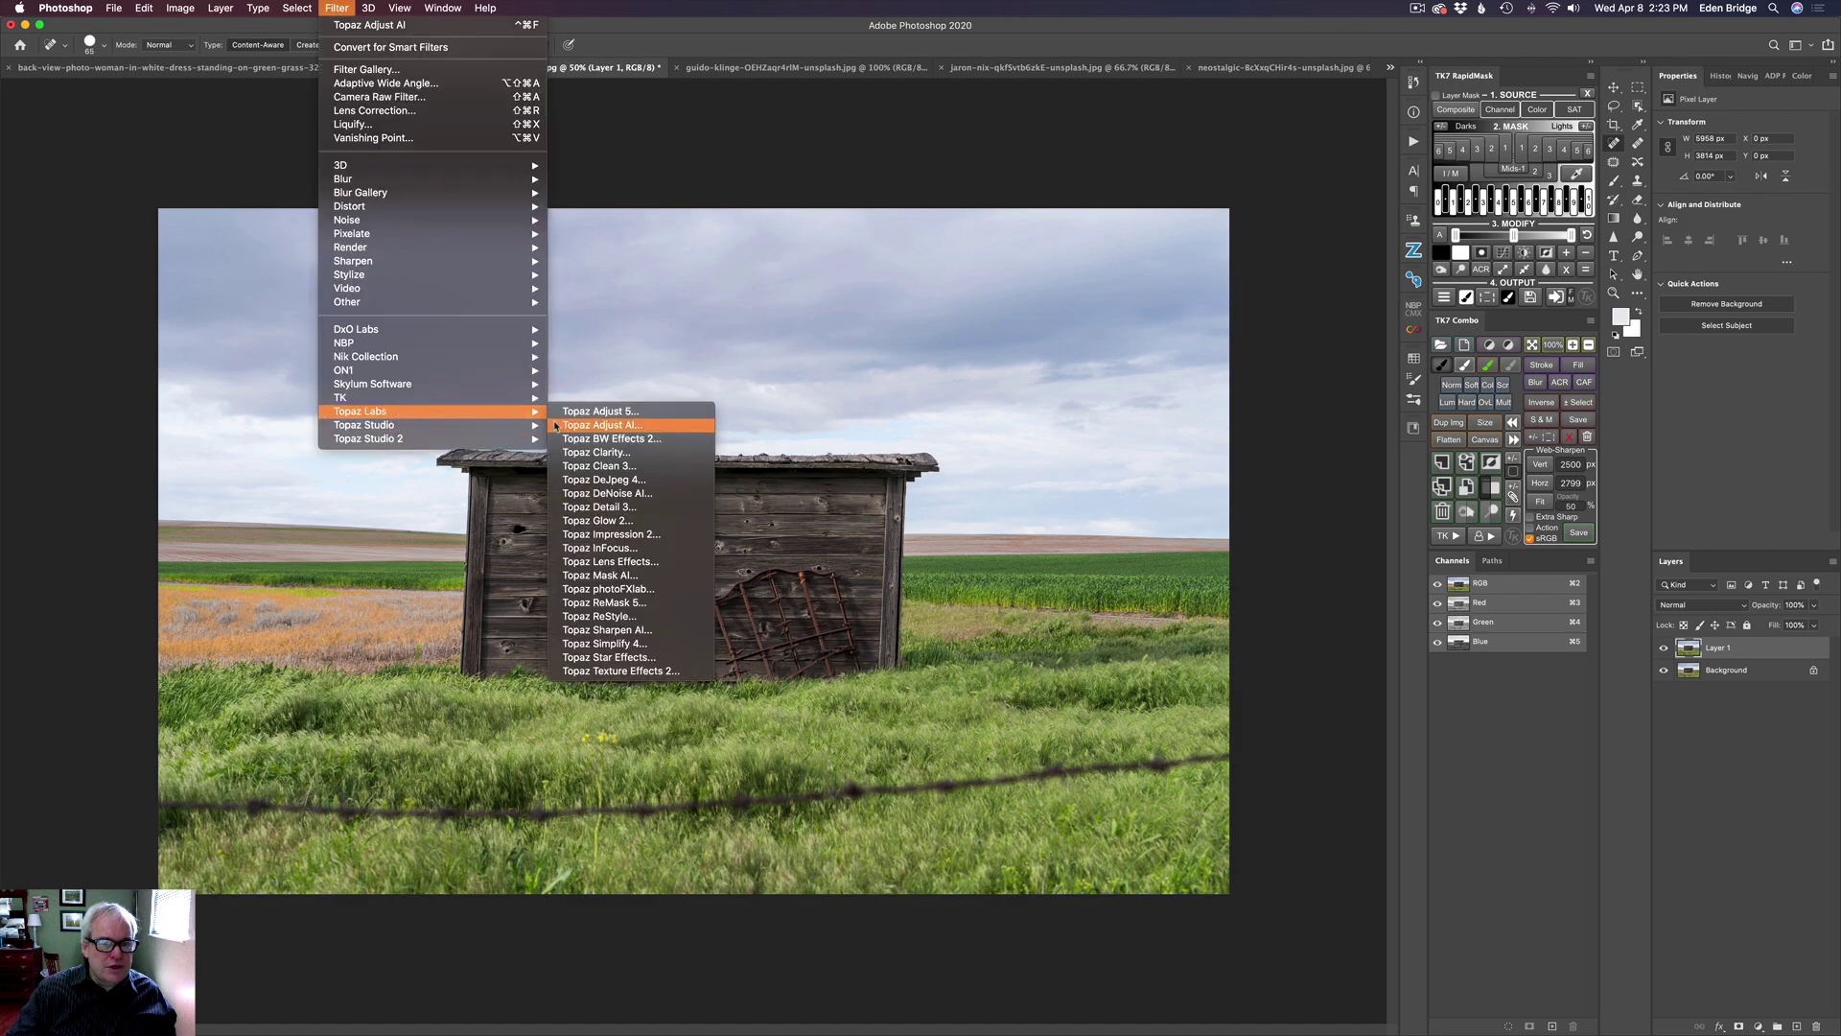
{"action": "left_click", "coordinate": [607, 425]}
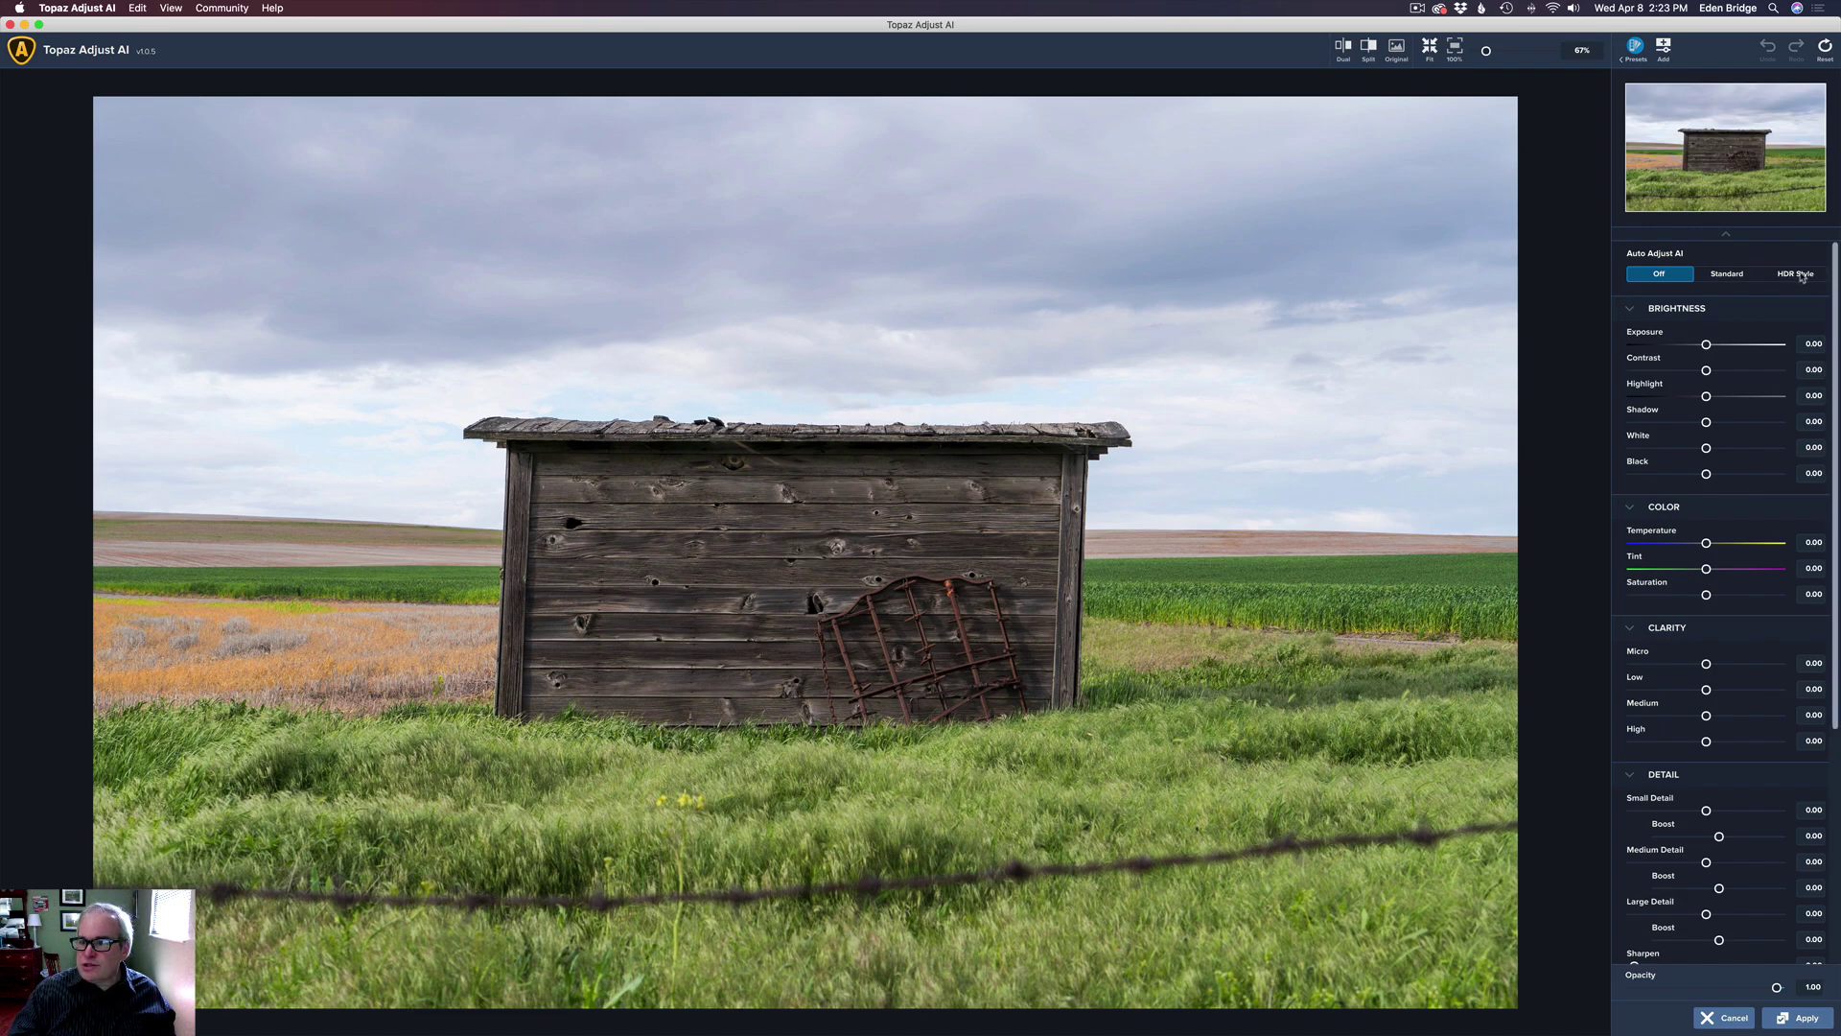
Apply Standard Auto Adjust AI at strength 1.00, shown mostly processed in split view.
{"action": "left_click", "coordinate": [1738, 276]}
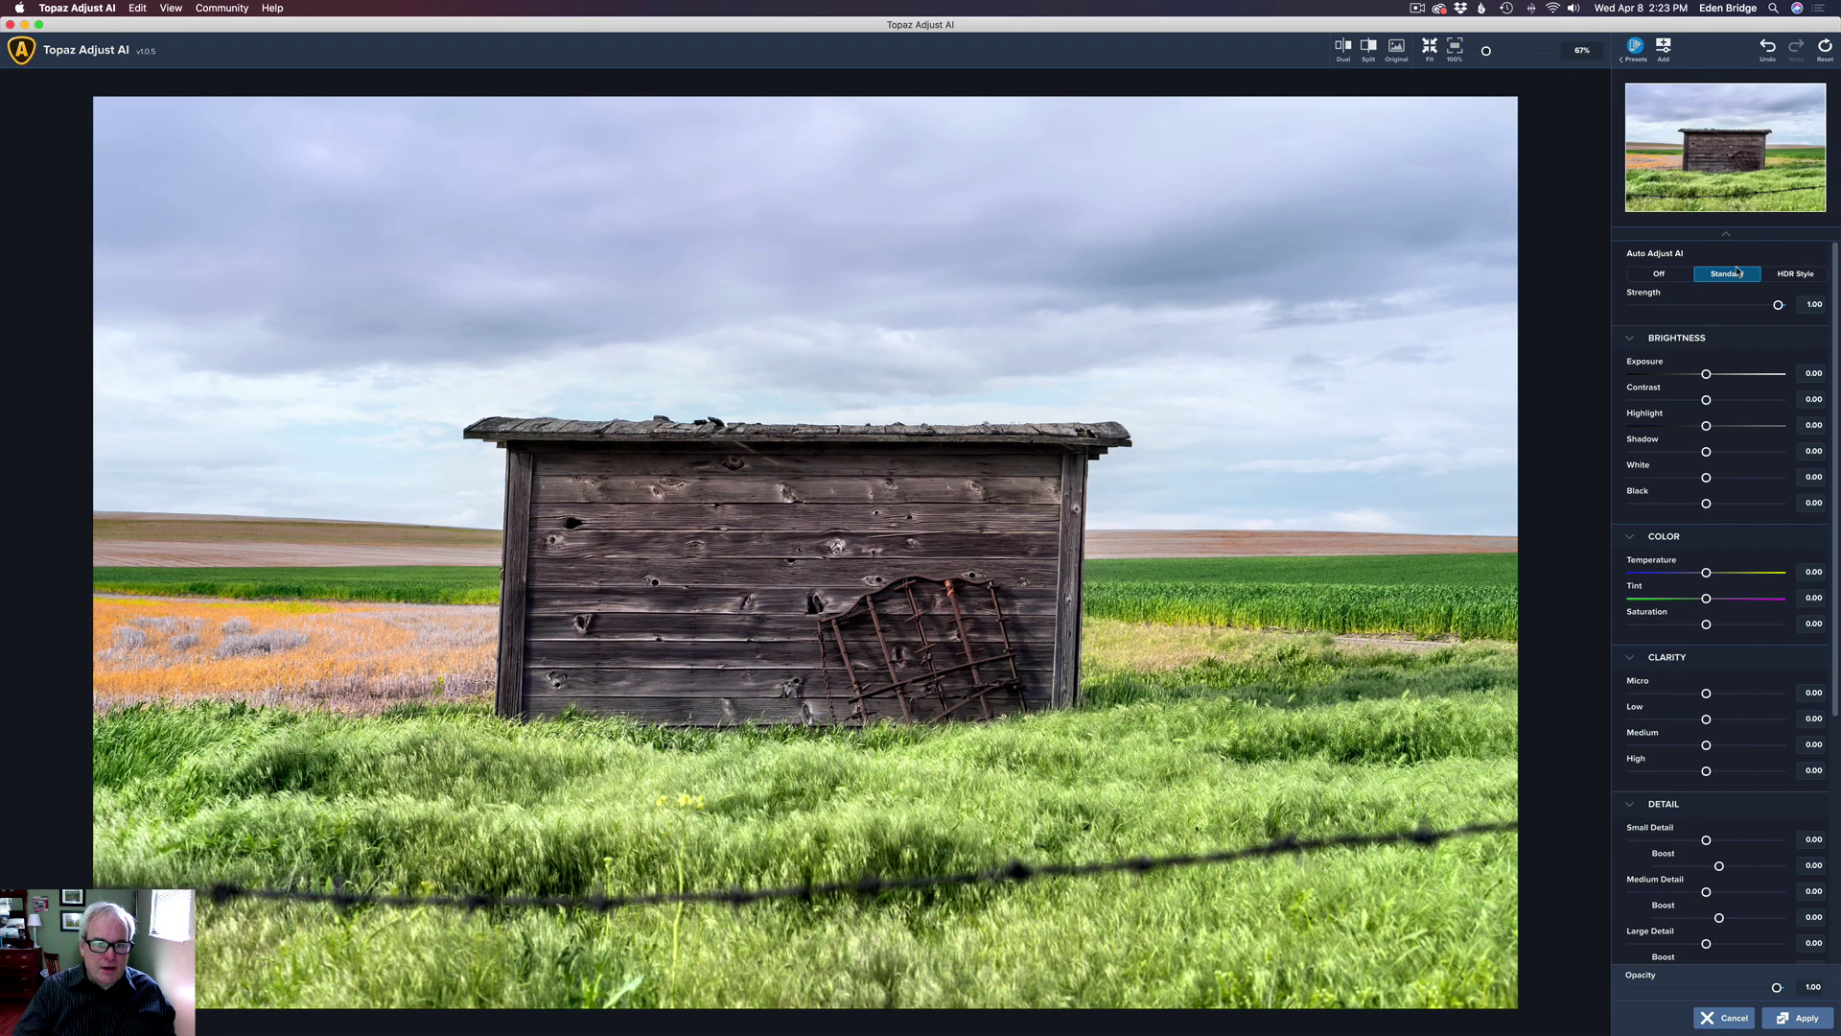
{"action": "left_click", "coordinate": [1369, 48]}
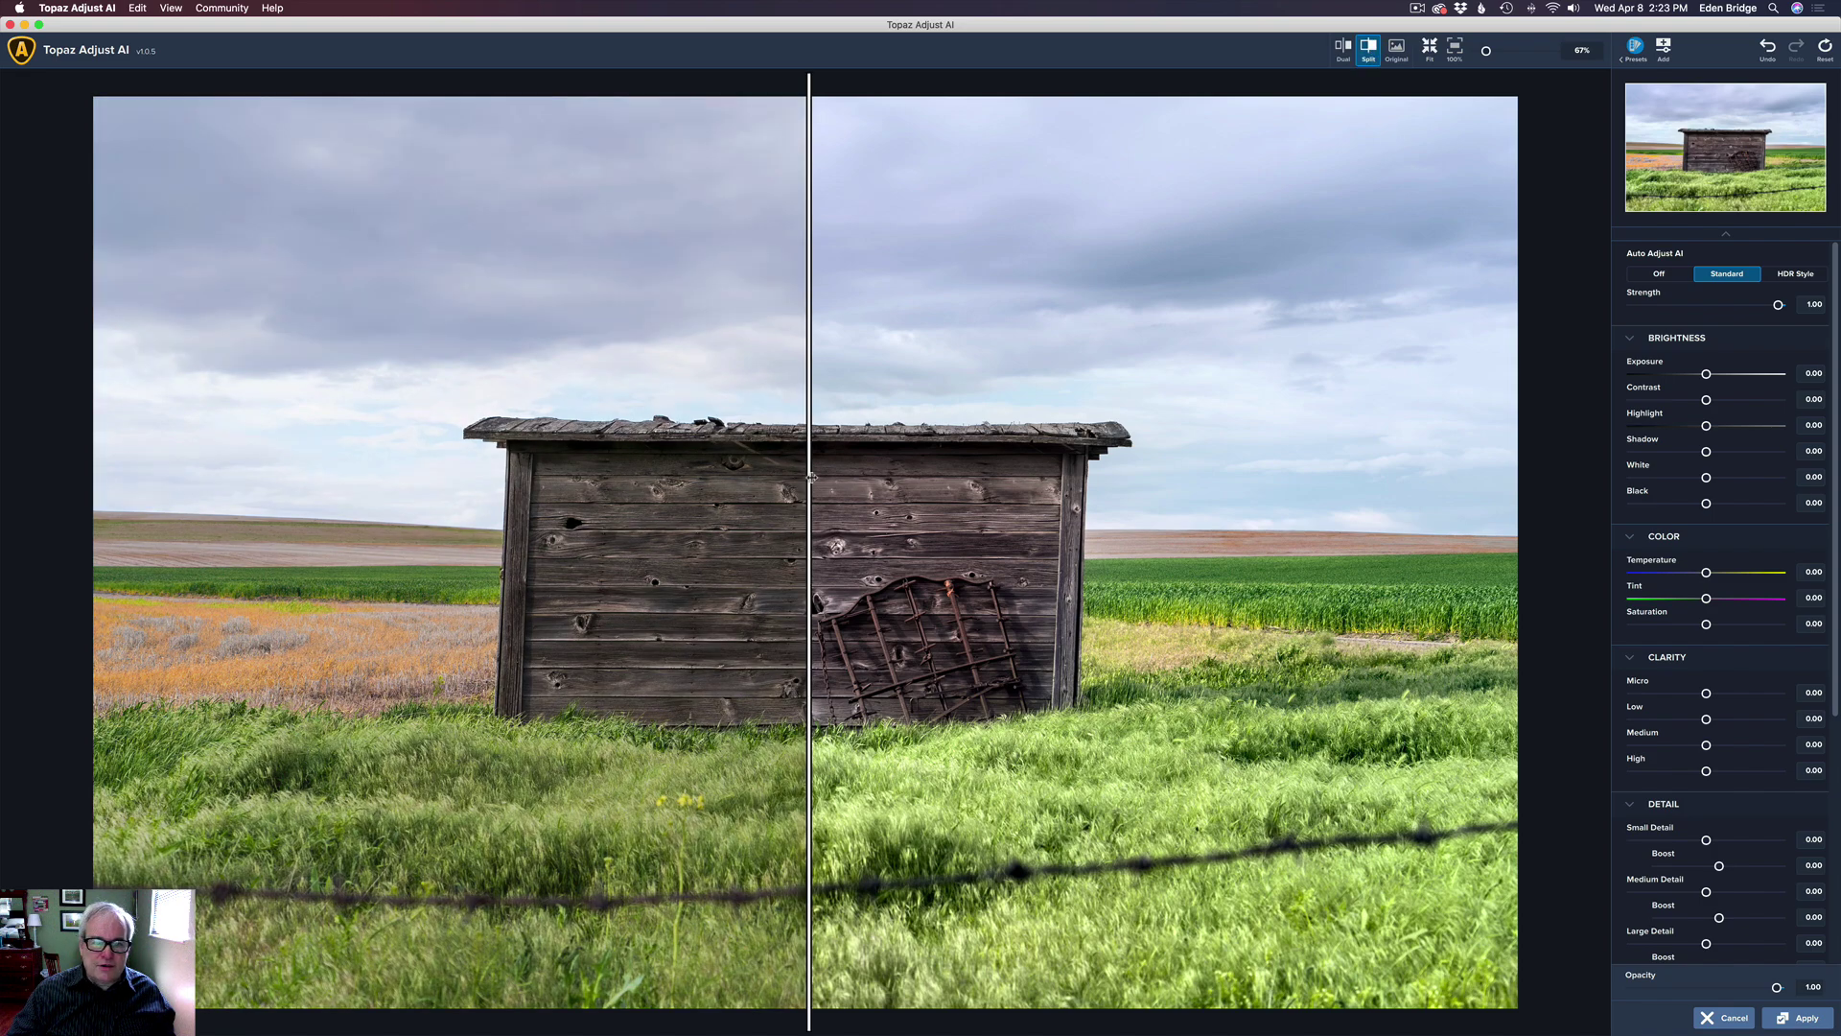
{"action": "left_click_drag", "start_coordinate": [812, 478], "coordinate": [78, 389]}
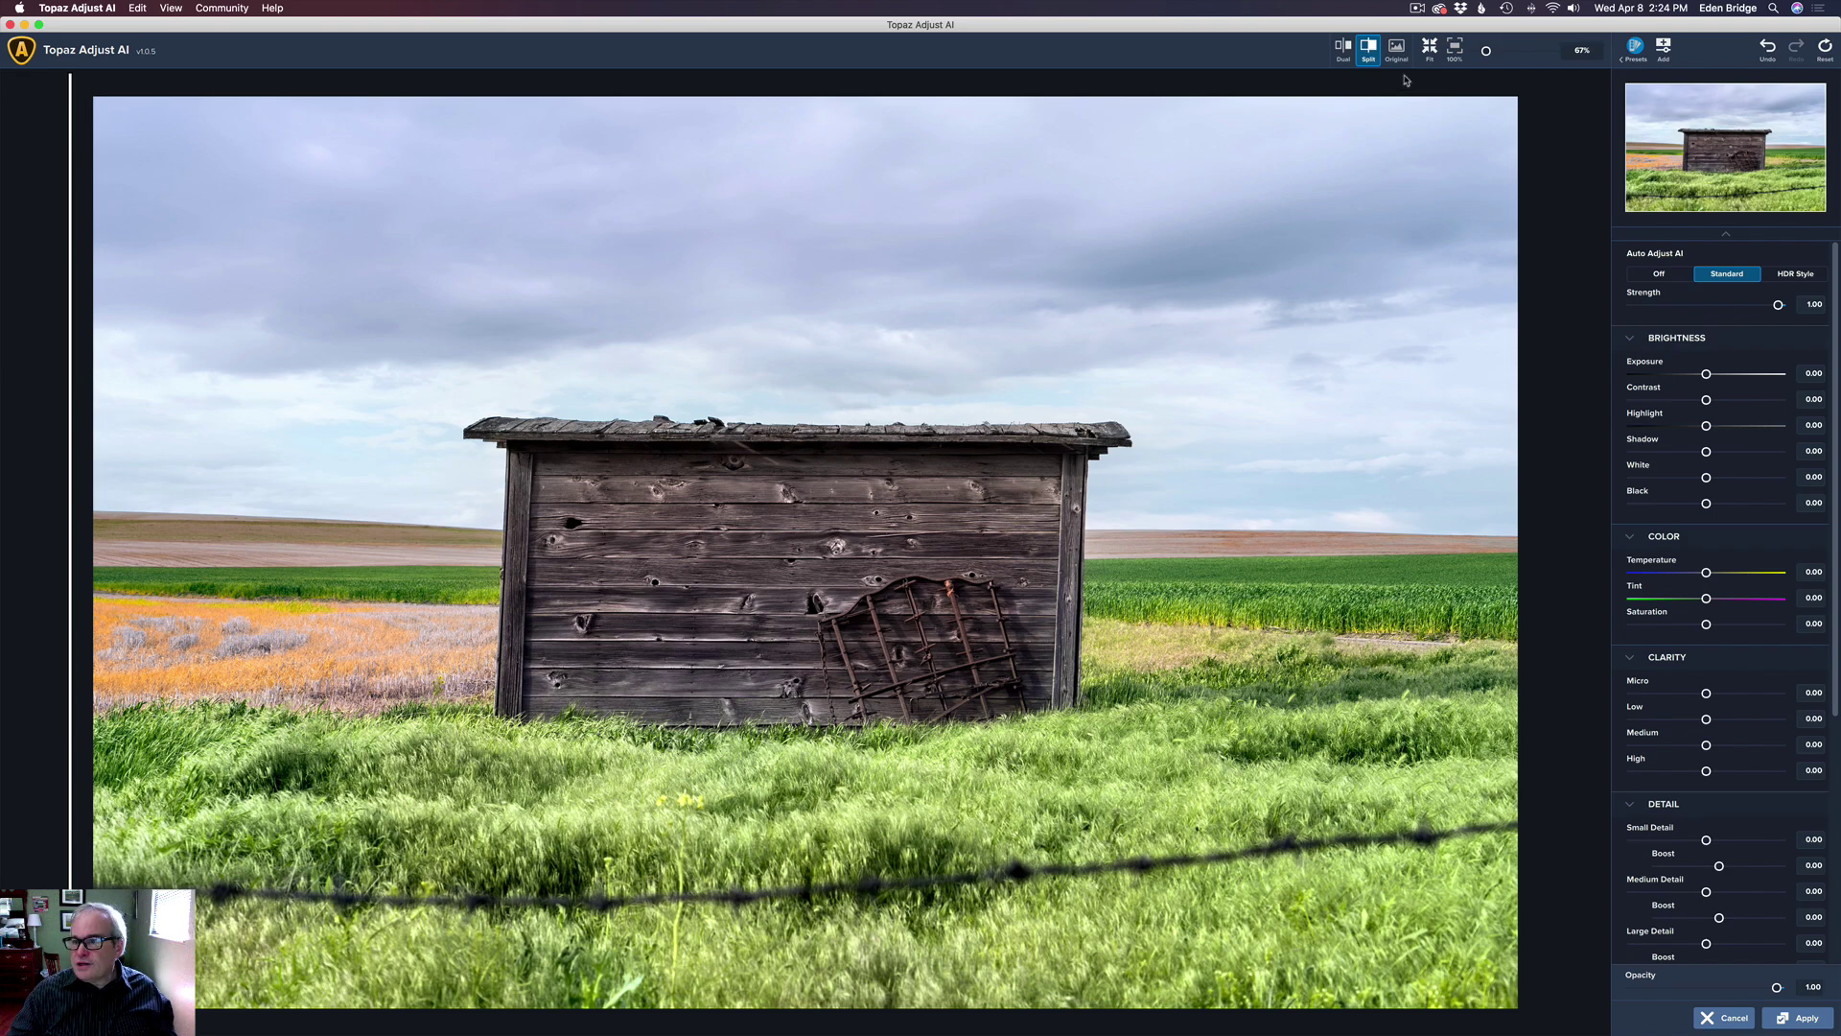
Switch the shack to HDR Style auto adjustment and warm Temperature slightly.
{"action": "left_click", "coordinate": [1795, 275]}
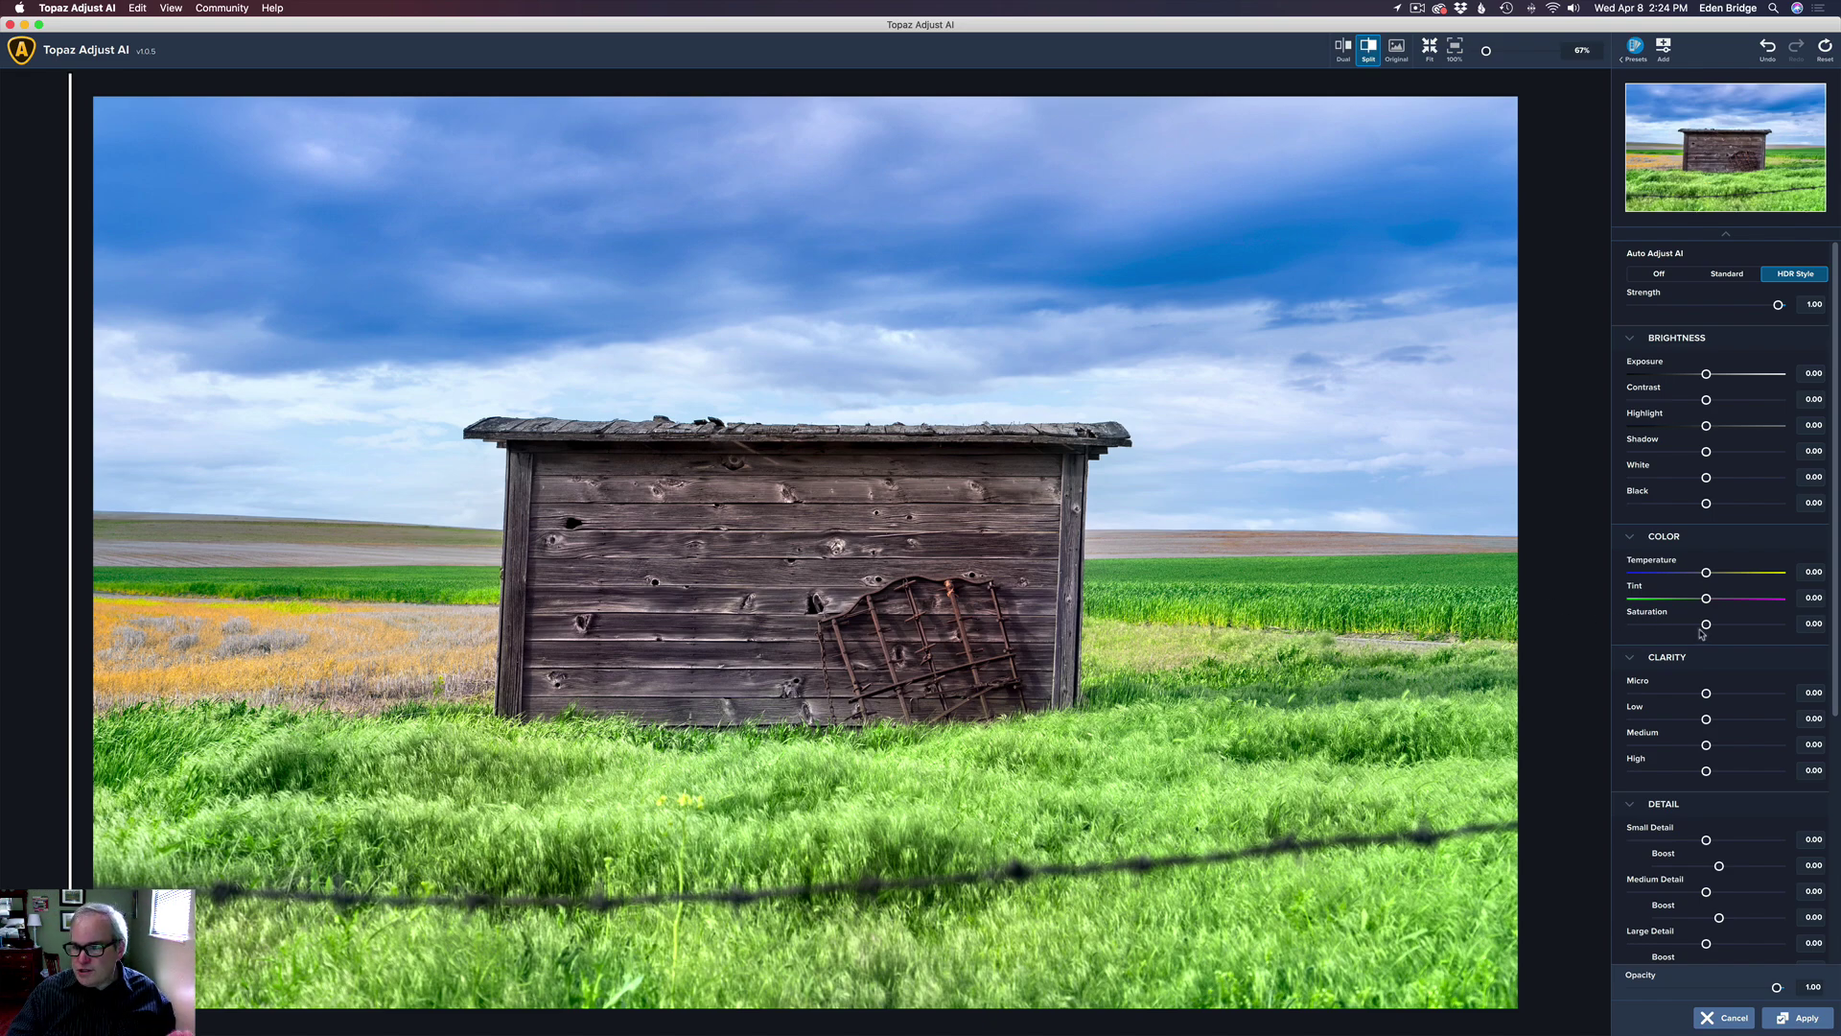
{"action": "left_click", "coordinate": [1707, 573]}
{"action": "left_click_drag", "start_coordinate": [1708, 574], "coordinate": [1716, 576]}
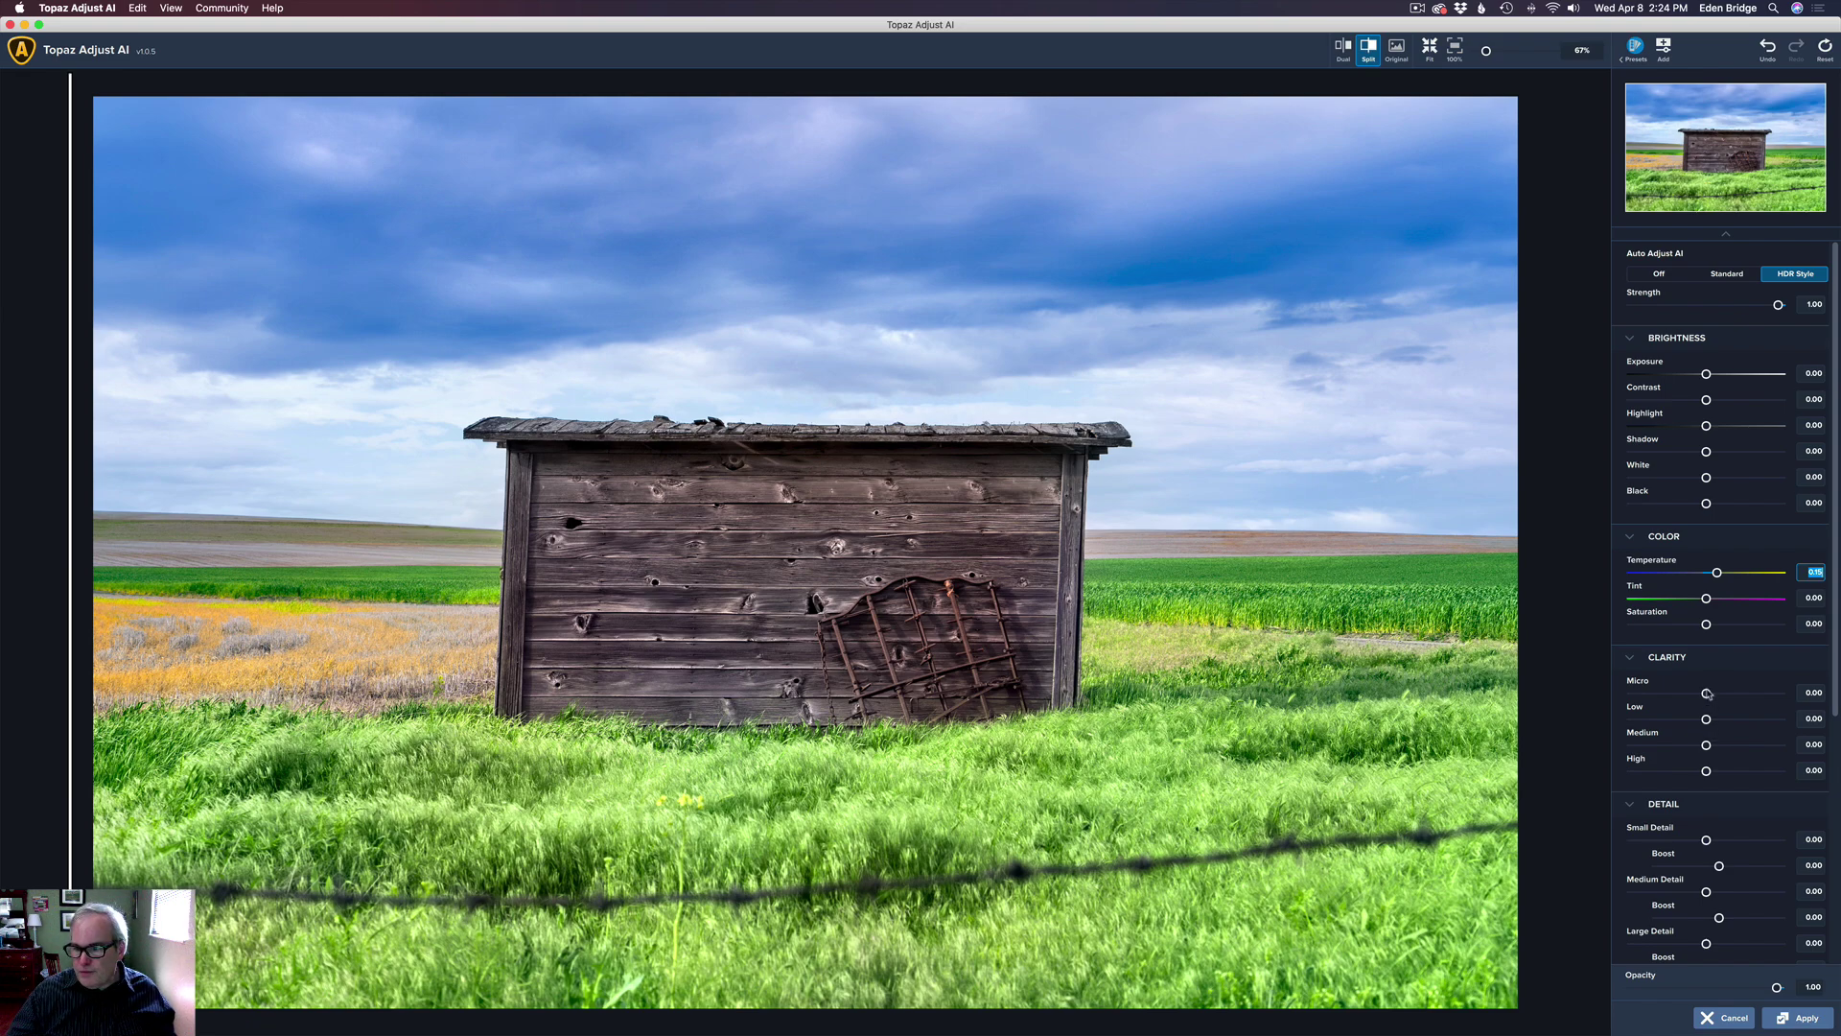
Set shack clarity to Micro 0.28 and Low 0.16, keeping Medium at 0.
{"action": "left_click_drag", "start_coordinate": [1706, 695], "coordinate": [1727, 694]}
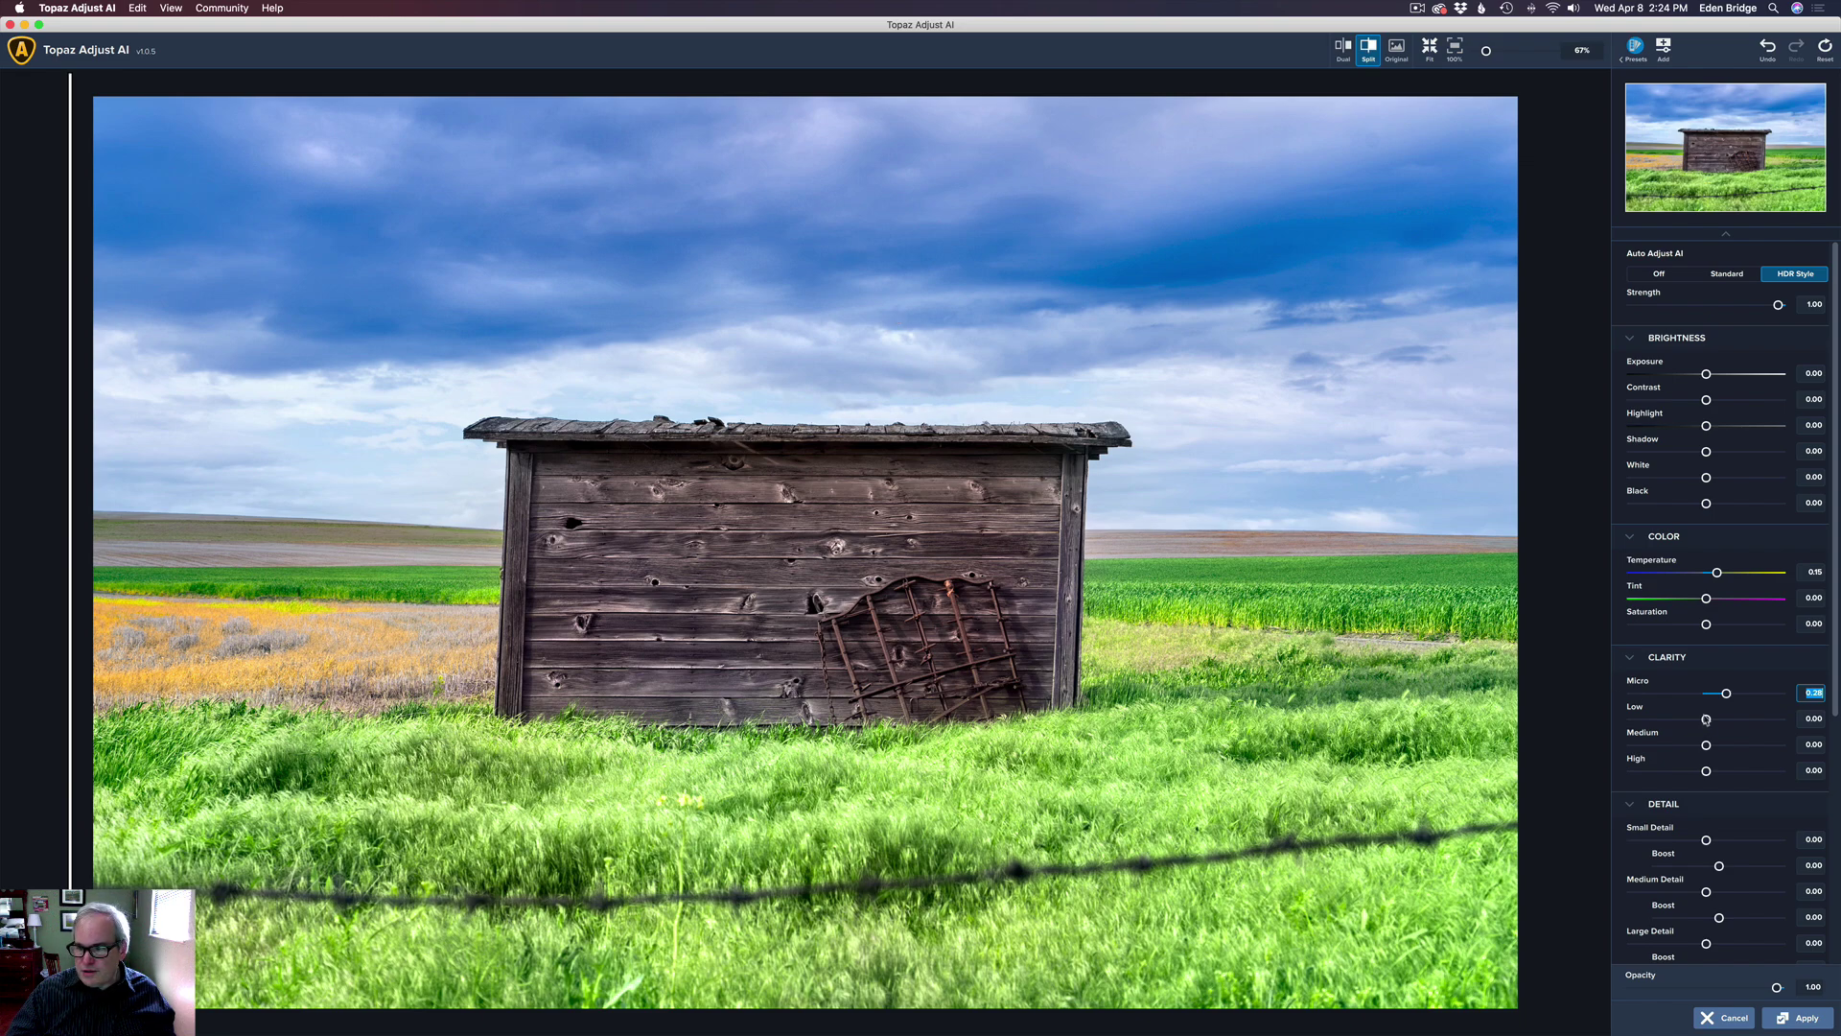
{"action": "mouse_move", "coordinate": [1706, 720]}
{"action": "left_mouse_down"}
{"action": "mouse_move", "coordinate": [1730, 722]}
{"action": "mouse_move", "coordinate": [1708, 745]}
{"action": "mouse_move", "coordinate": [1763, 746]}
{"action": "mouse_move", "coordinate": [1708, 747]}
{"action": "left_mouse_up"}
{"action": "type", "text": "0"}
{"action": "key", "text": "Return"}
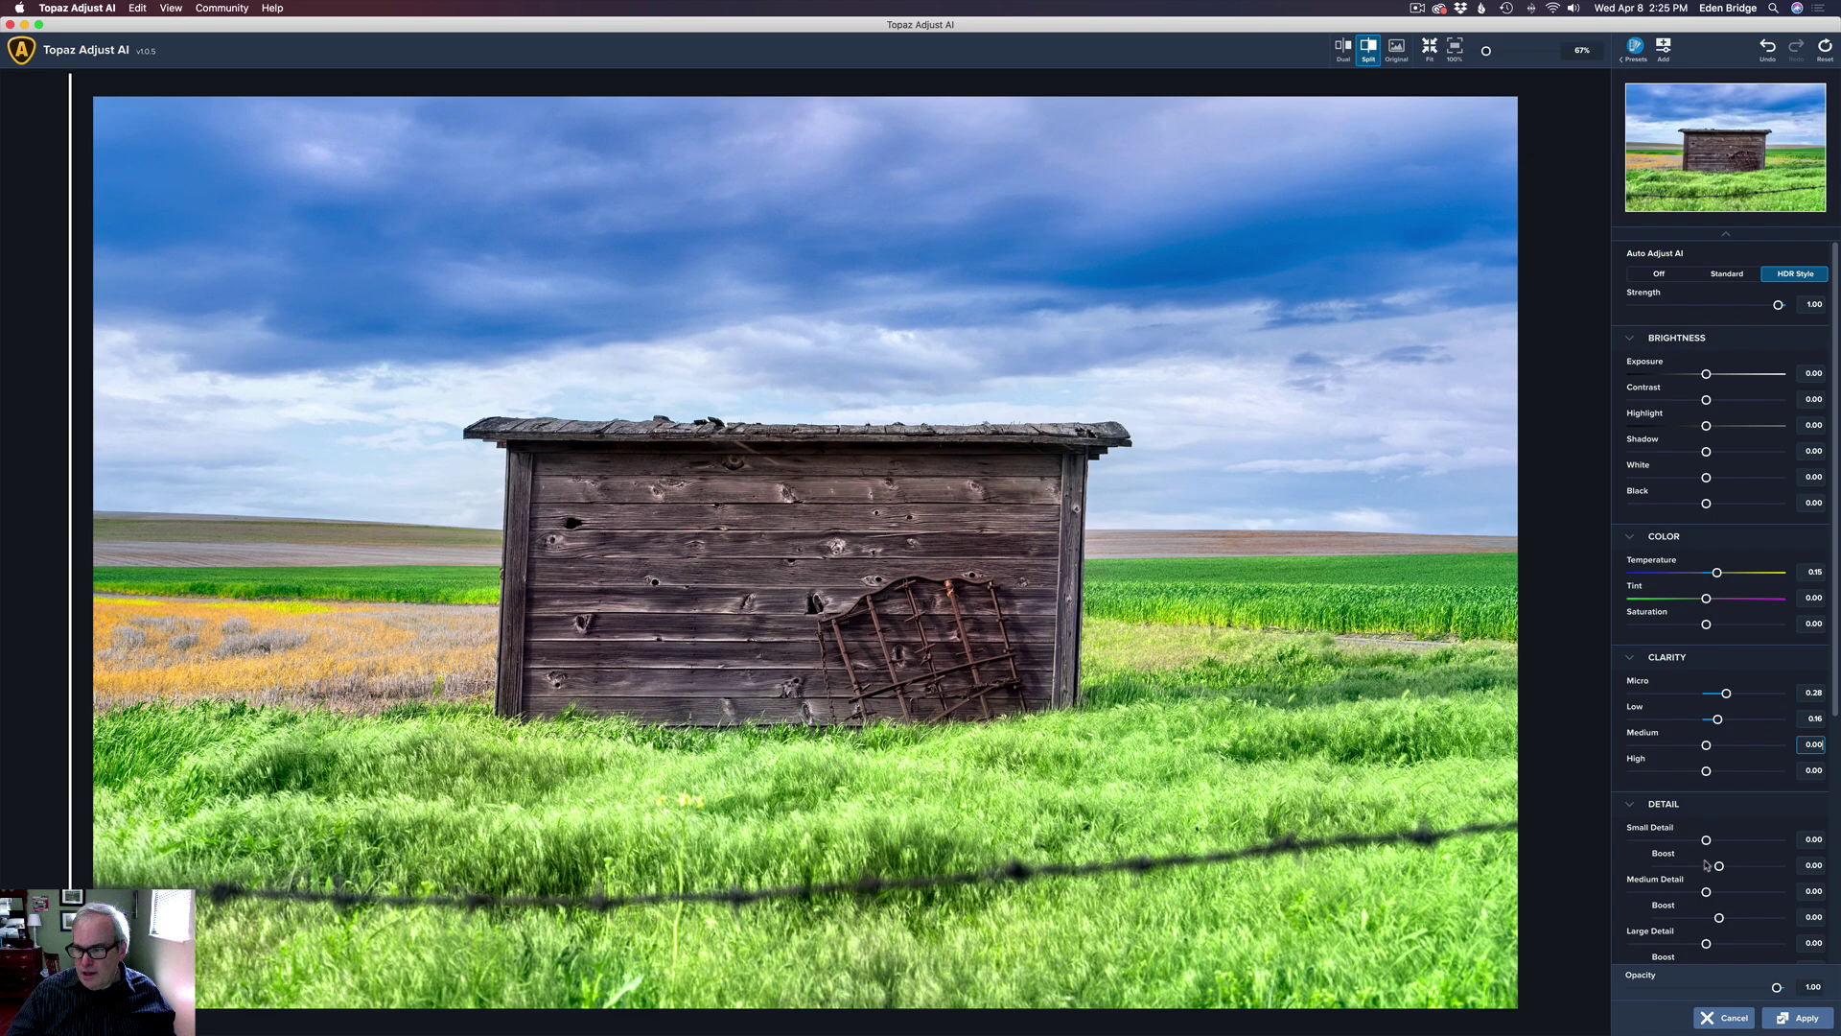
Set Small Detail to 0.11 and Medium Detail to 0.07, then compare with the original.
{"action": "left_click_drag", "start_coordinate": [1706, 840], "coordinate": [1717, 842]}
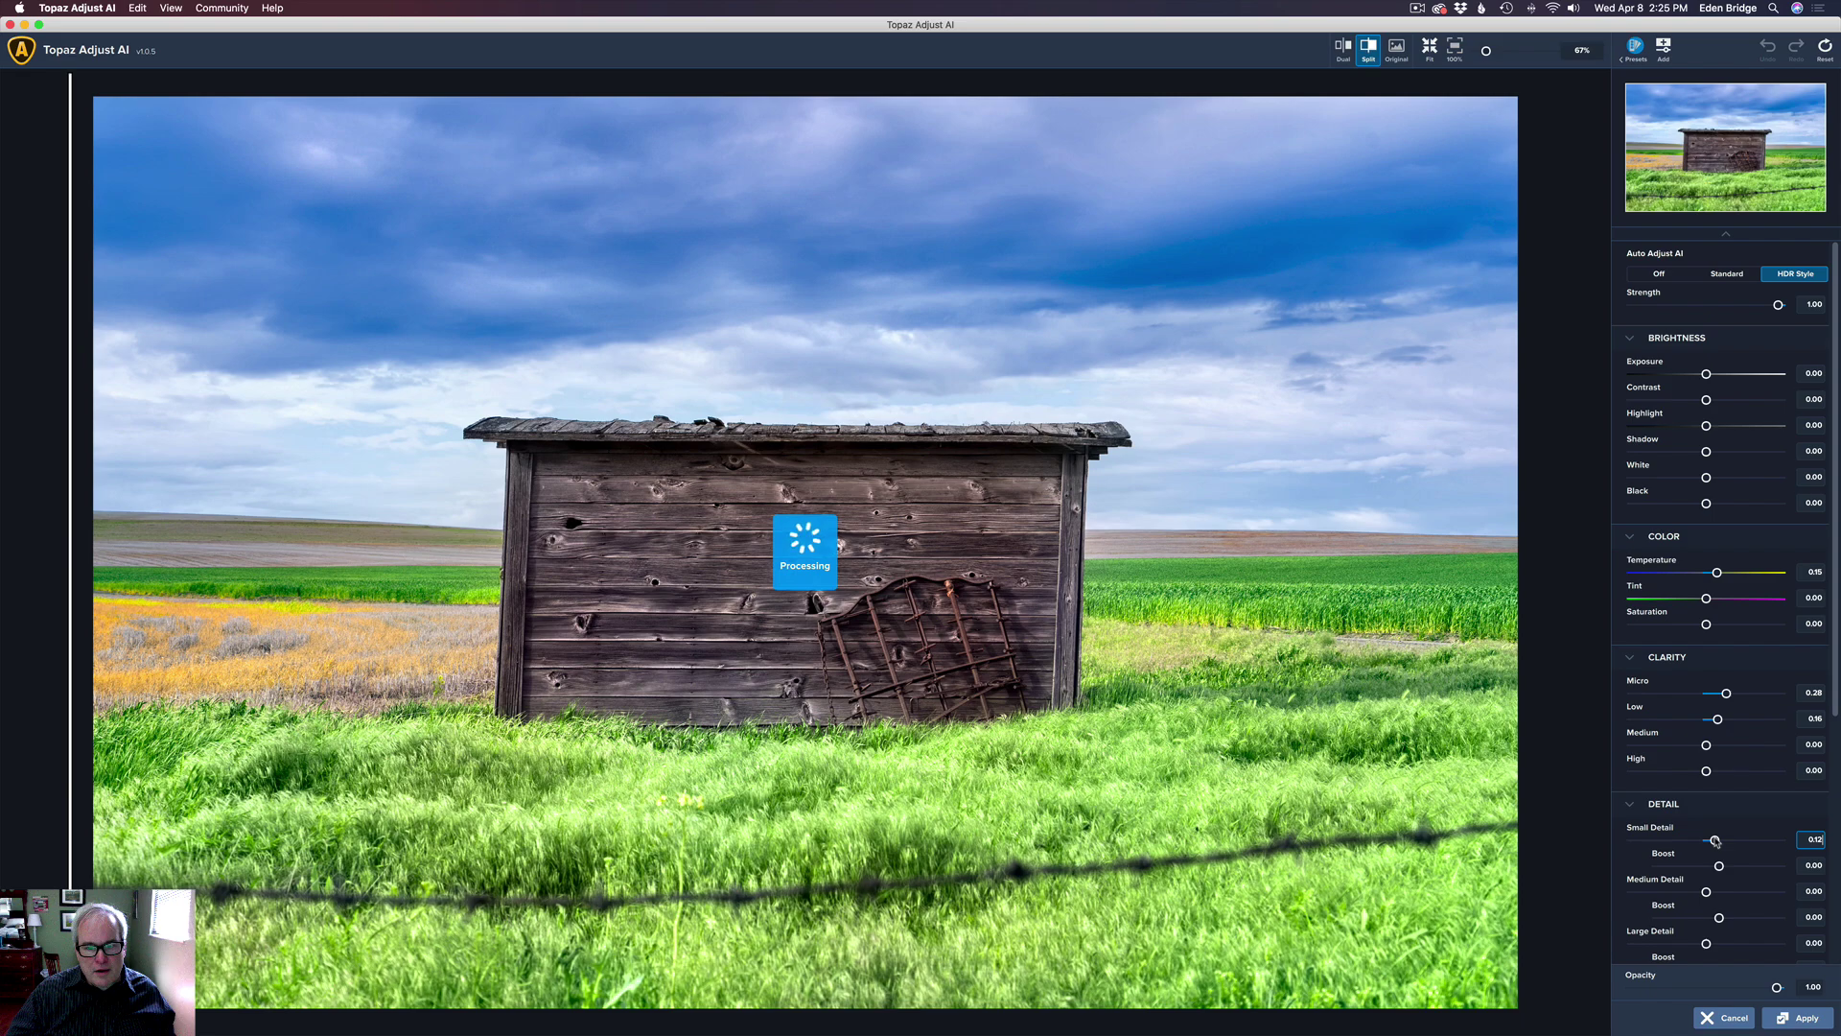
{"action": "left_click_drag", "start_coordinate": [1716, 841], "coordinate": [1714, 840]}
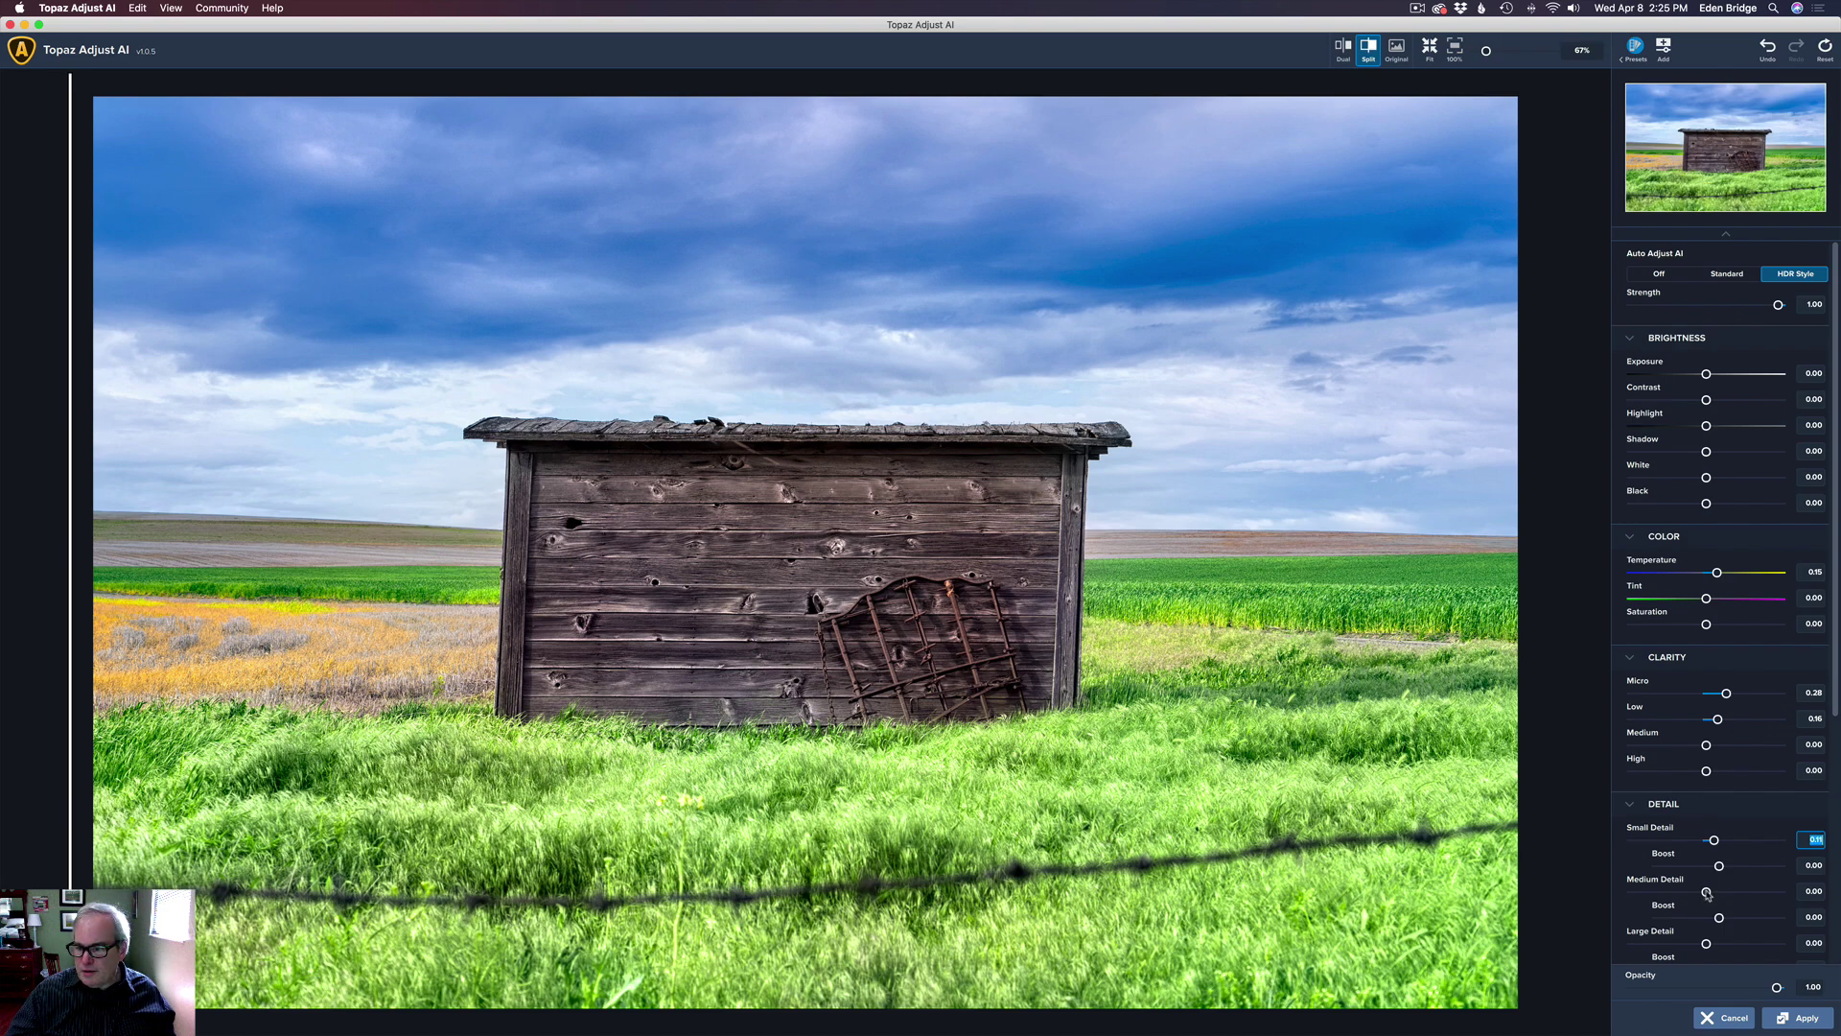
{"action": "left_click_drag", "start_coordinate": [1707, 894], "coordinate": [1733, 897]}
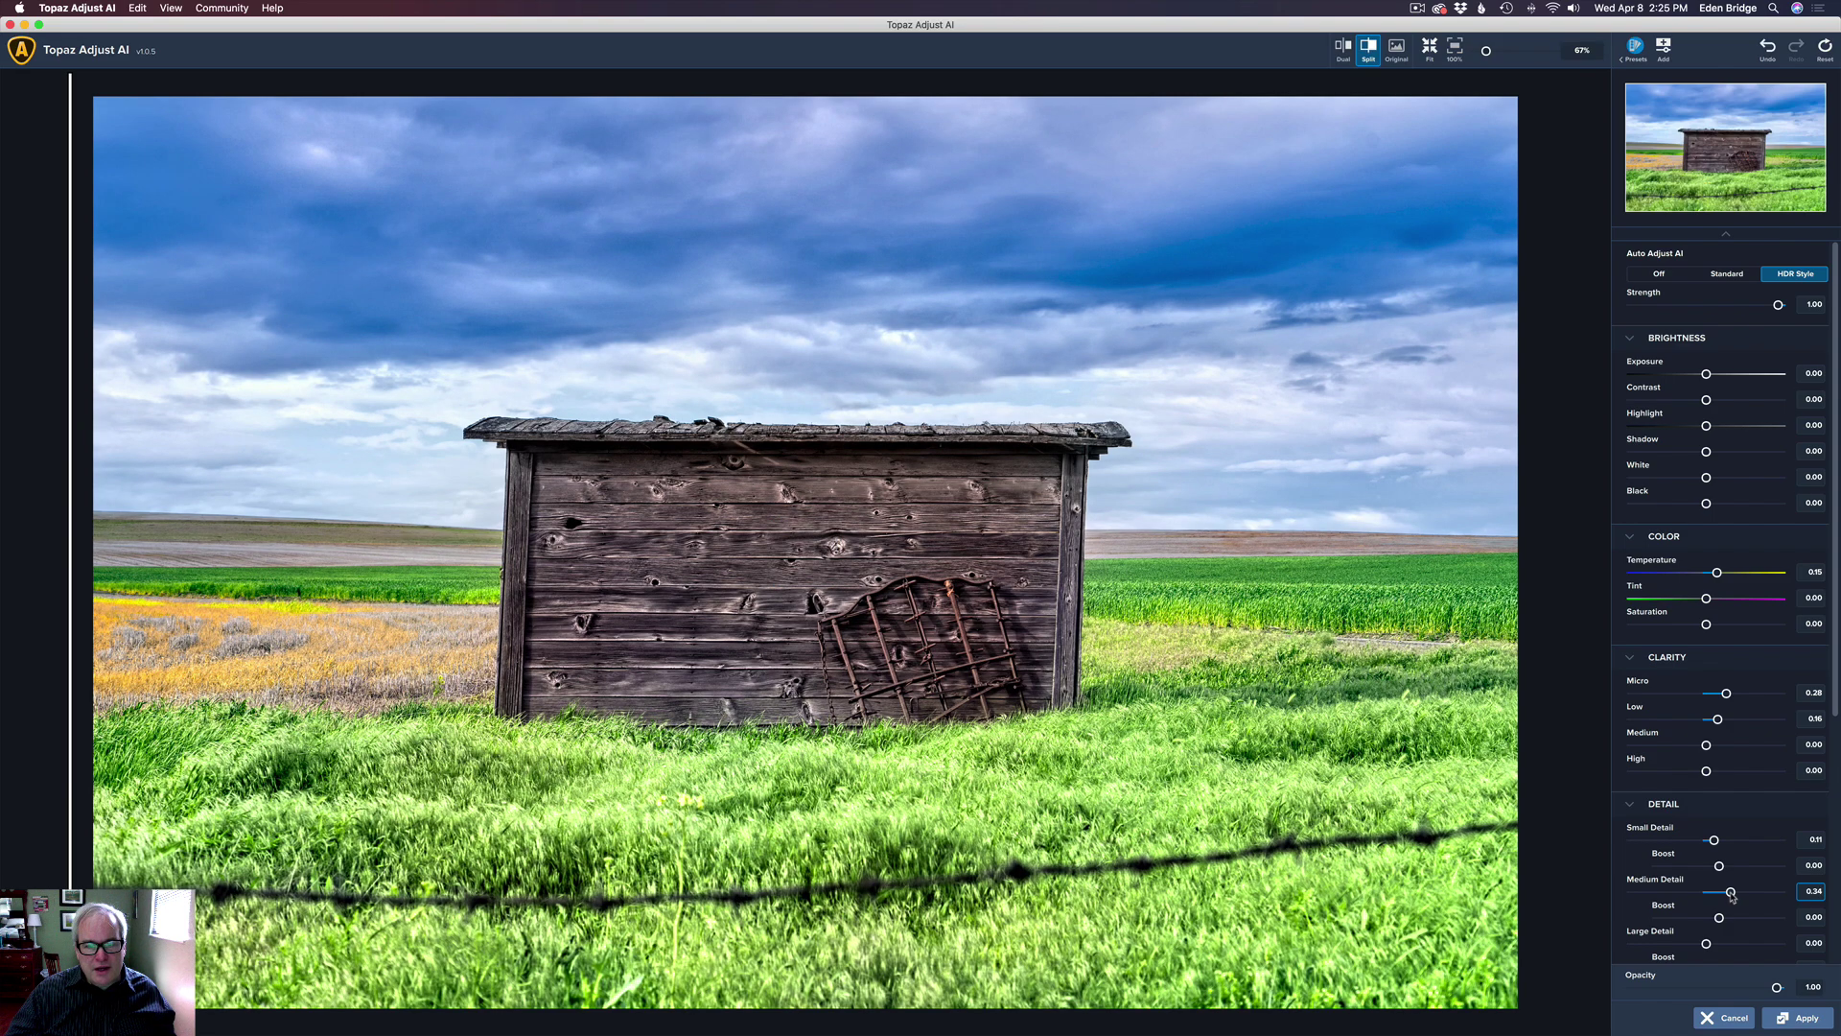
{"action": "left_click_drag", "start_coordinate": [1732, 896], "coordinate": [1713, 897]}
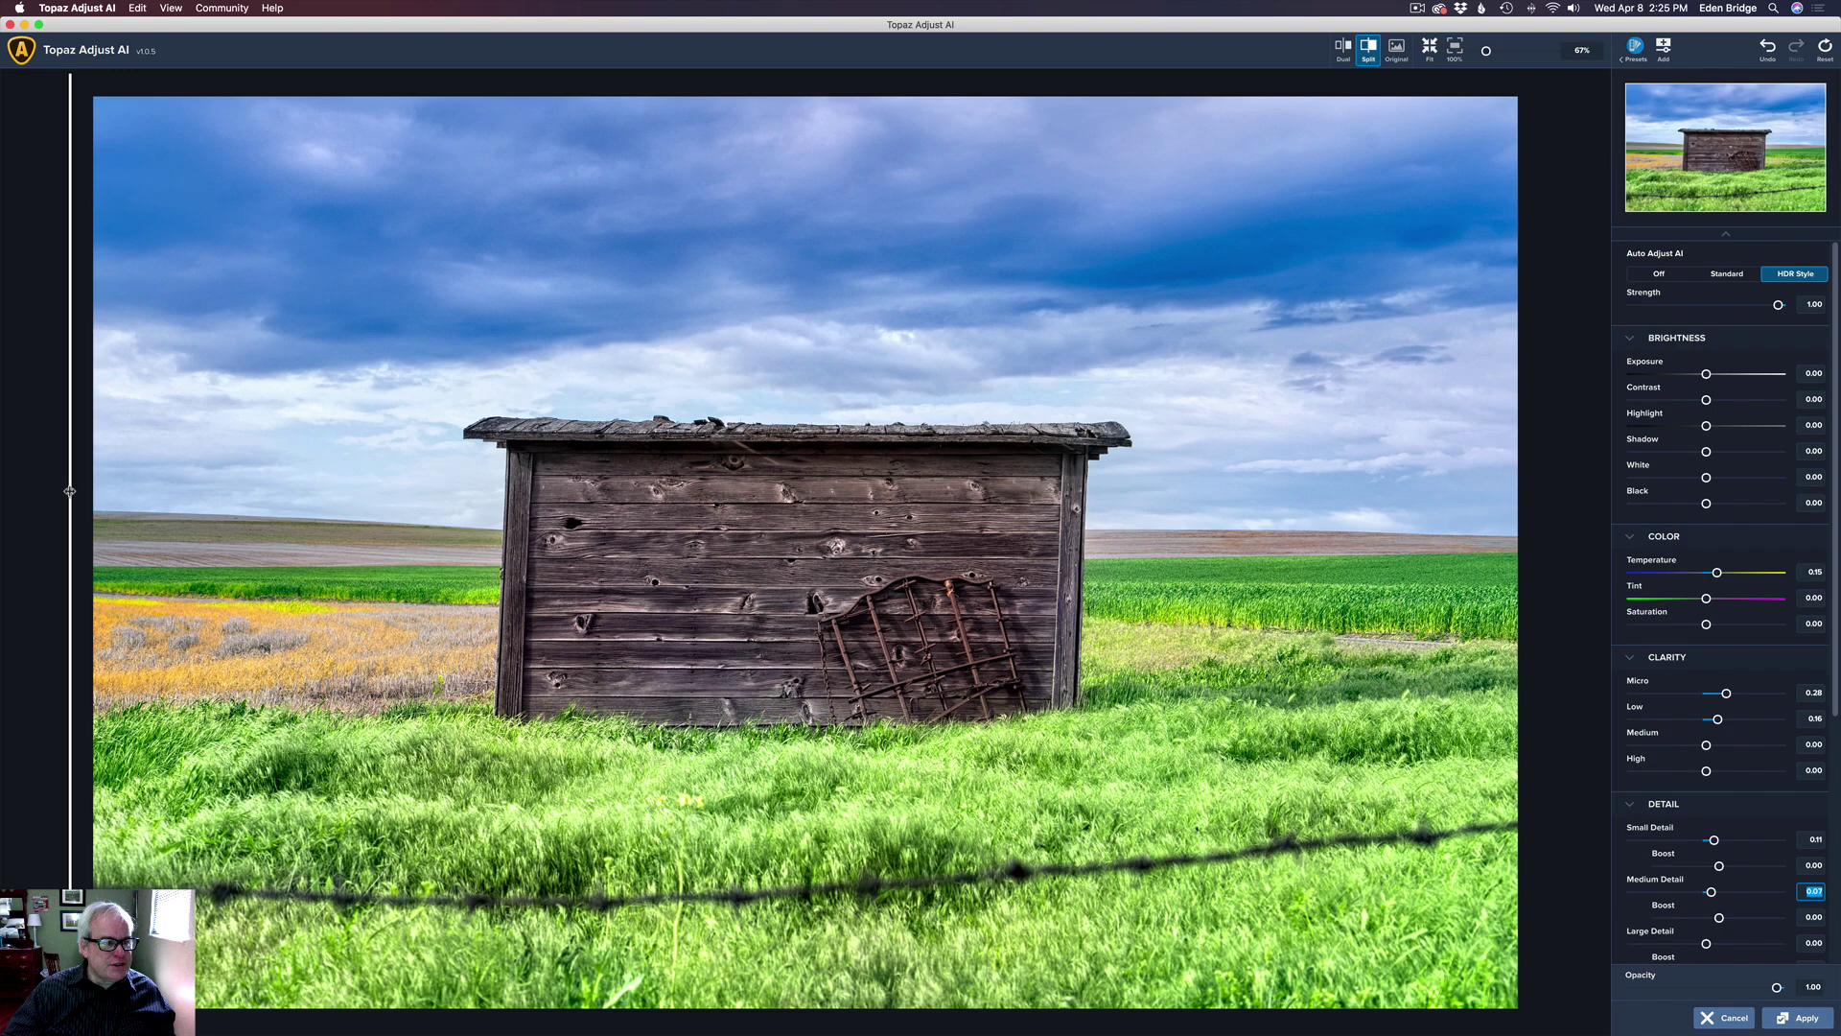
{"action": "mouse_move", "coordinate": [70, 491]}
{"action": "left_mouse_down"}
{"action": "mouse_move", "coordinate": [1535, 640]}
{"action": "mouse_move", "coordinate": [565, 547]}
{"action": "mouse_move", "coordinate": [82, 470]}
{"action": "left_mouse_up"}
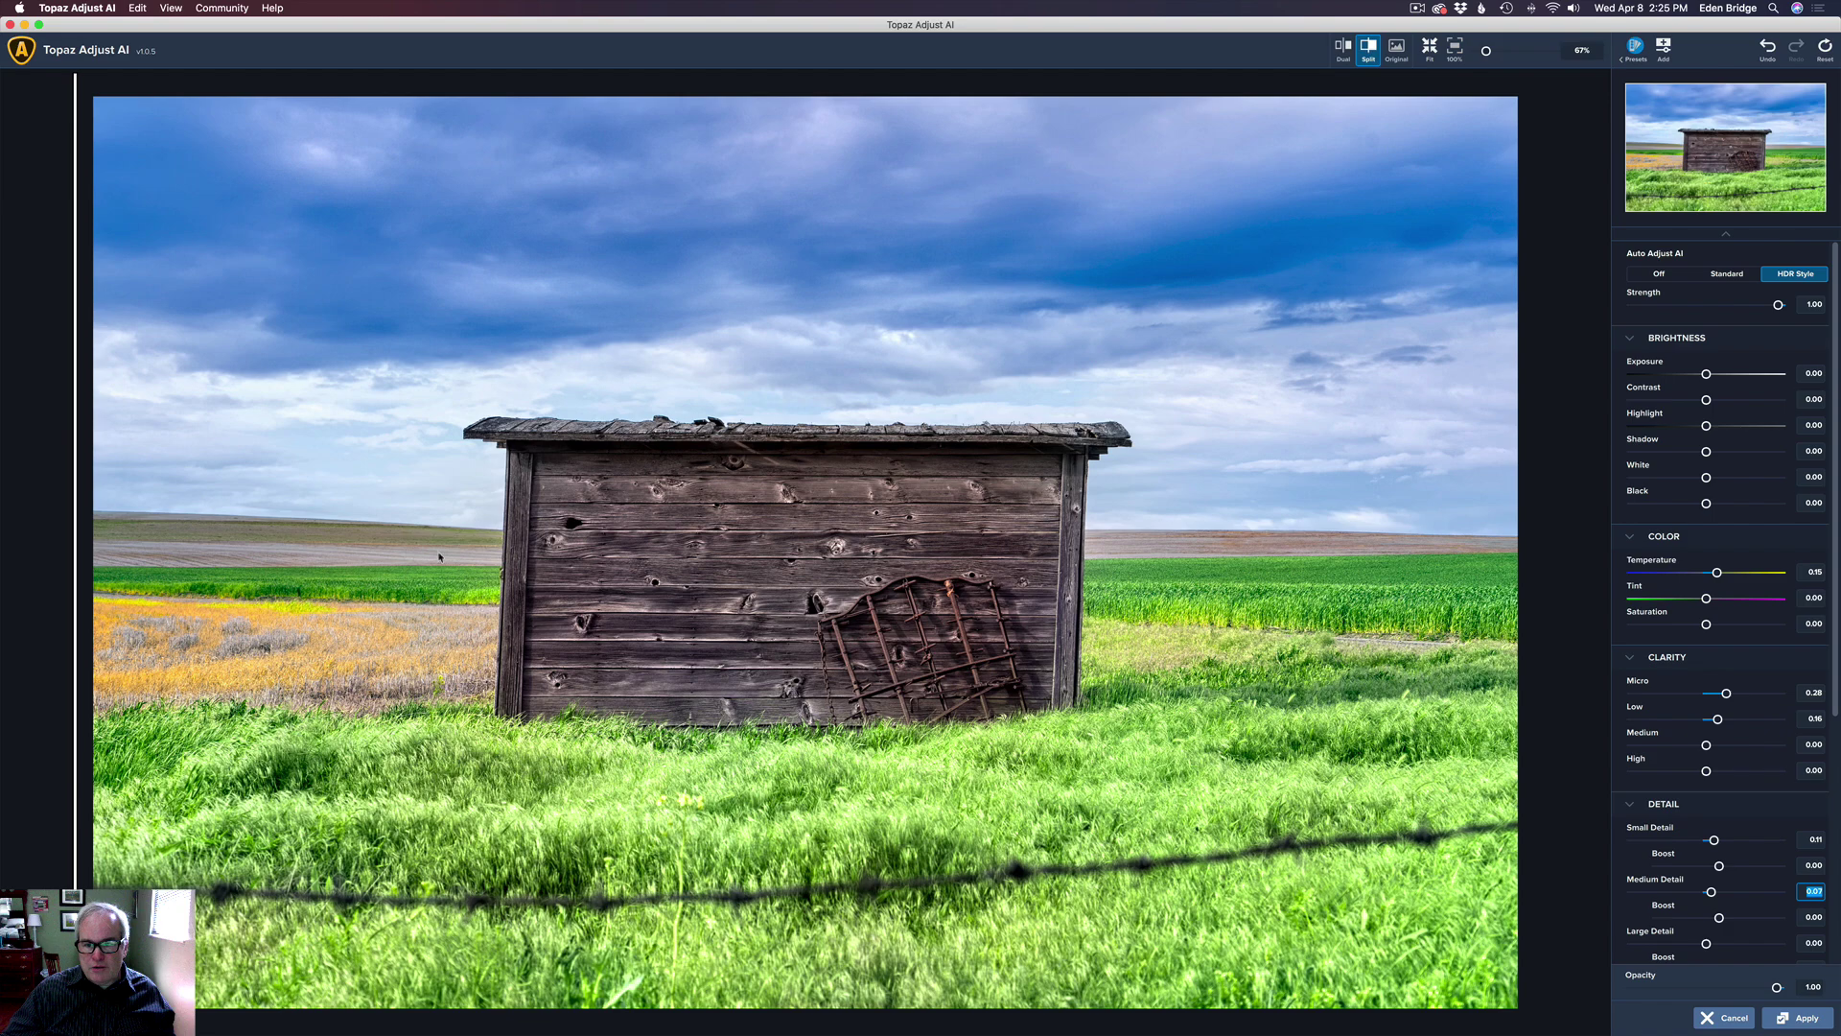
Apply the shack enhancement in Photoshop and duplicate it as Layer 1 copy.
{"action": "left_click", "coordinate": [1807, 1019]}
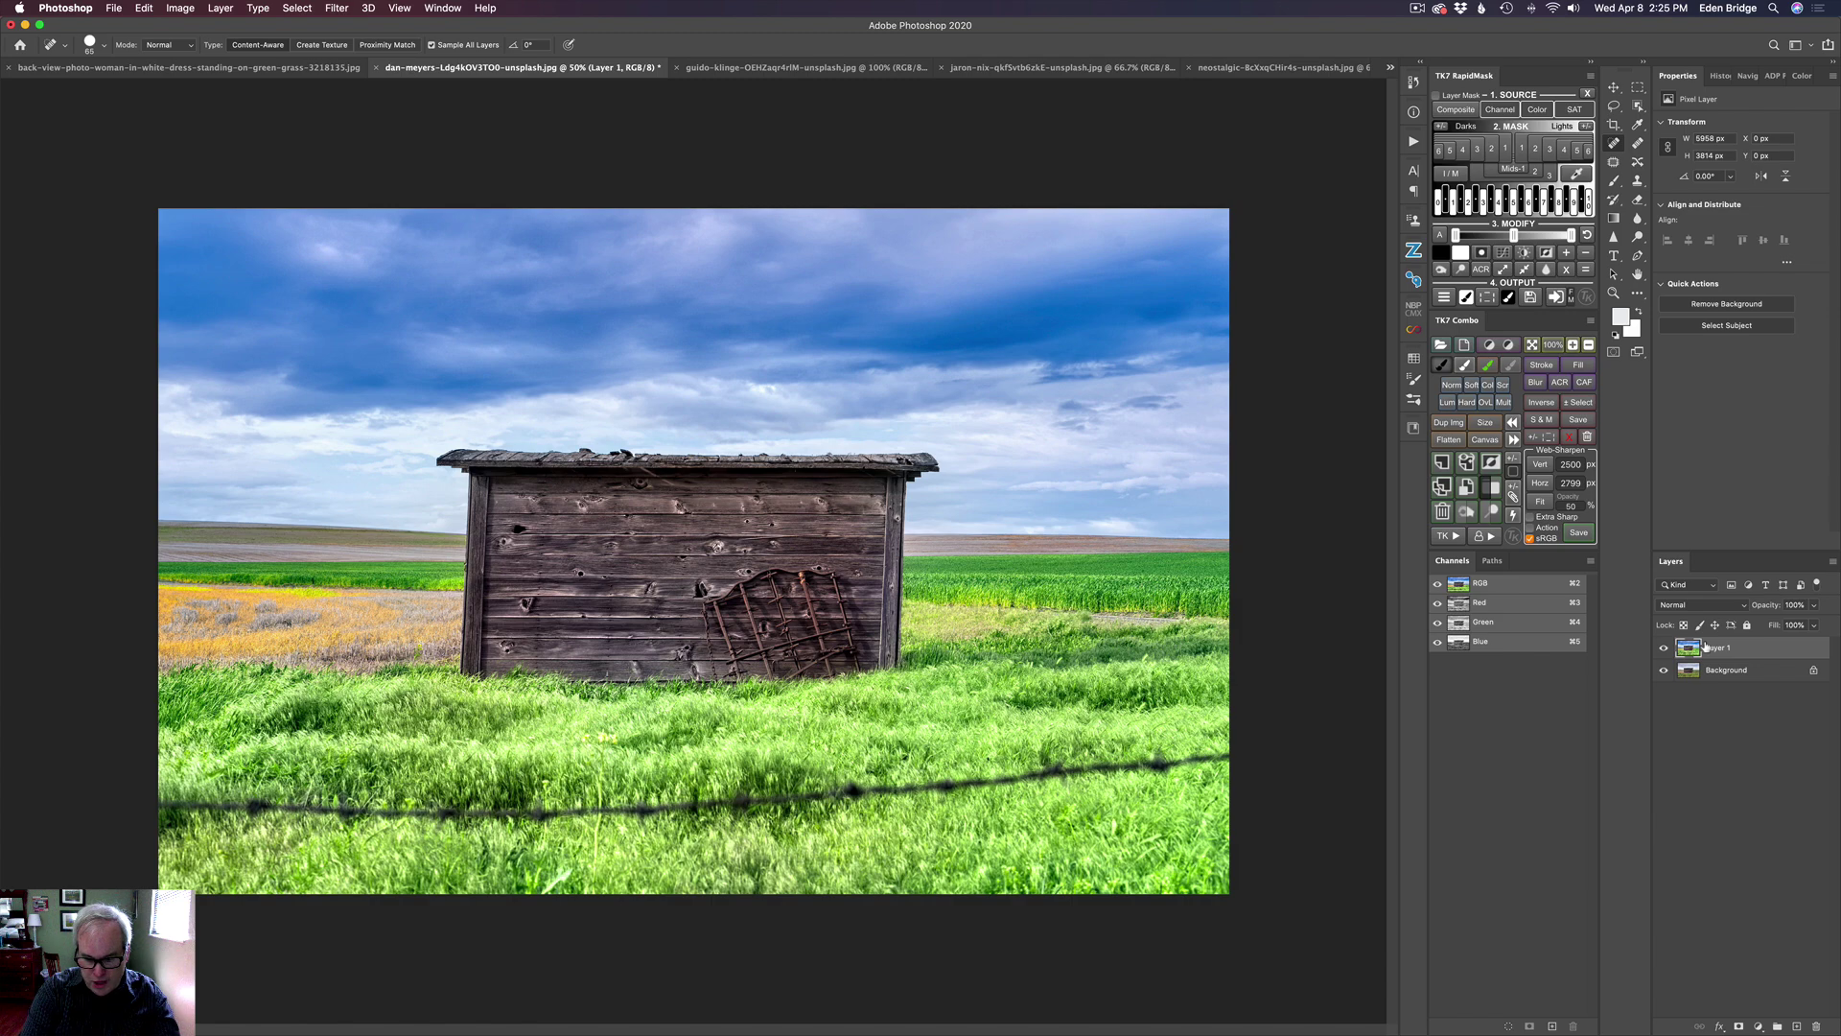
{"action": "key", "text": "super+j"}
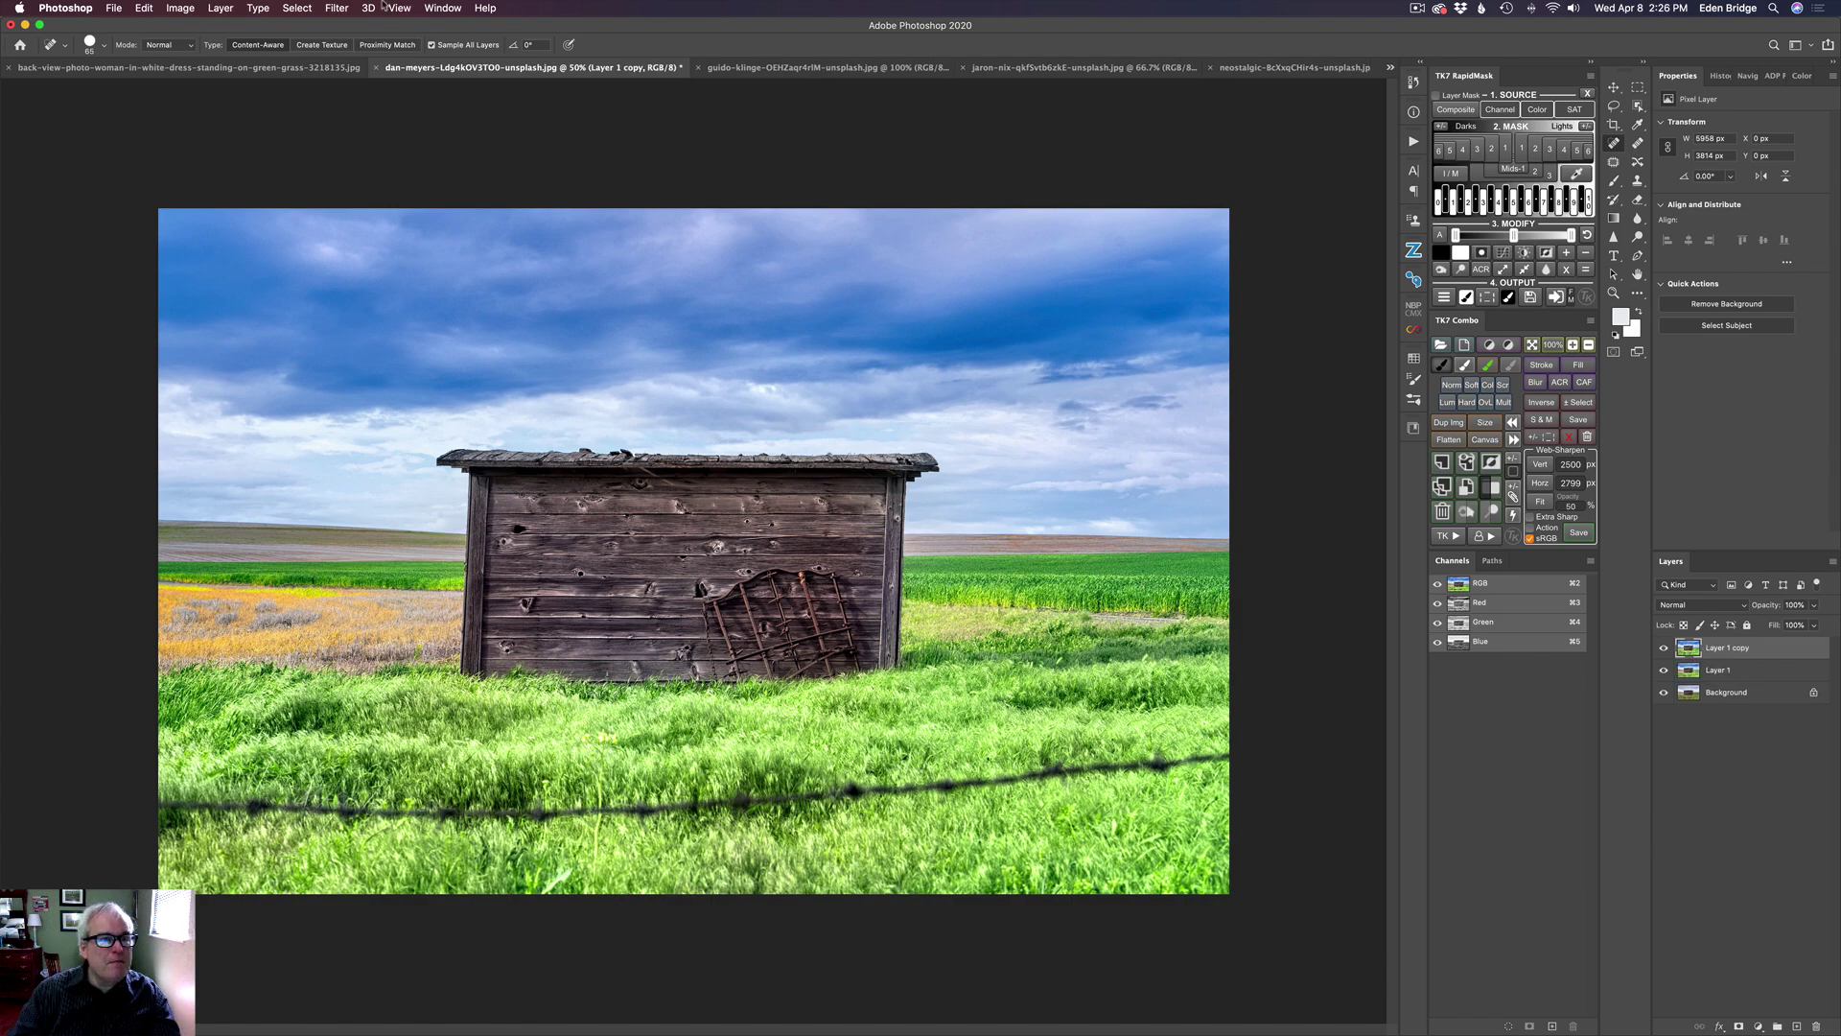
{"action": "left_click", "coordinate": [336, 8]}
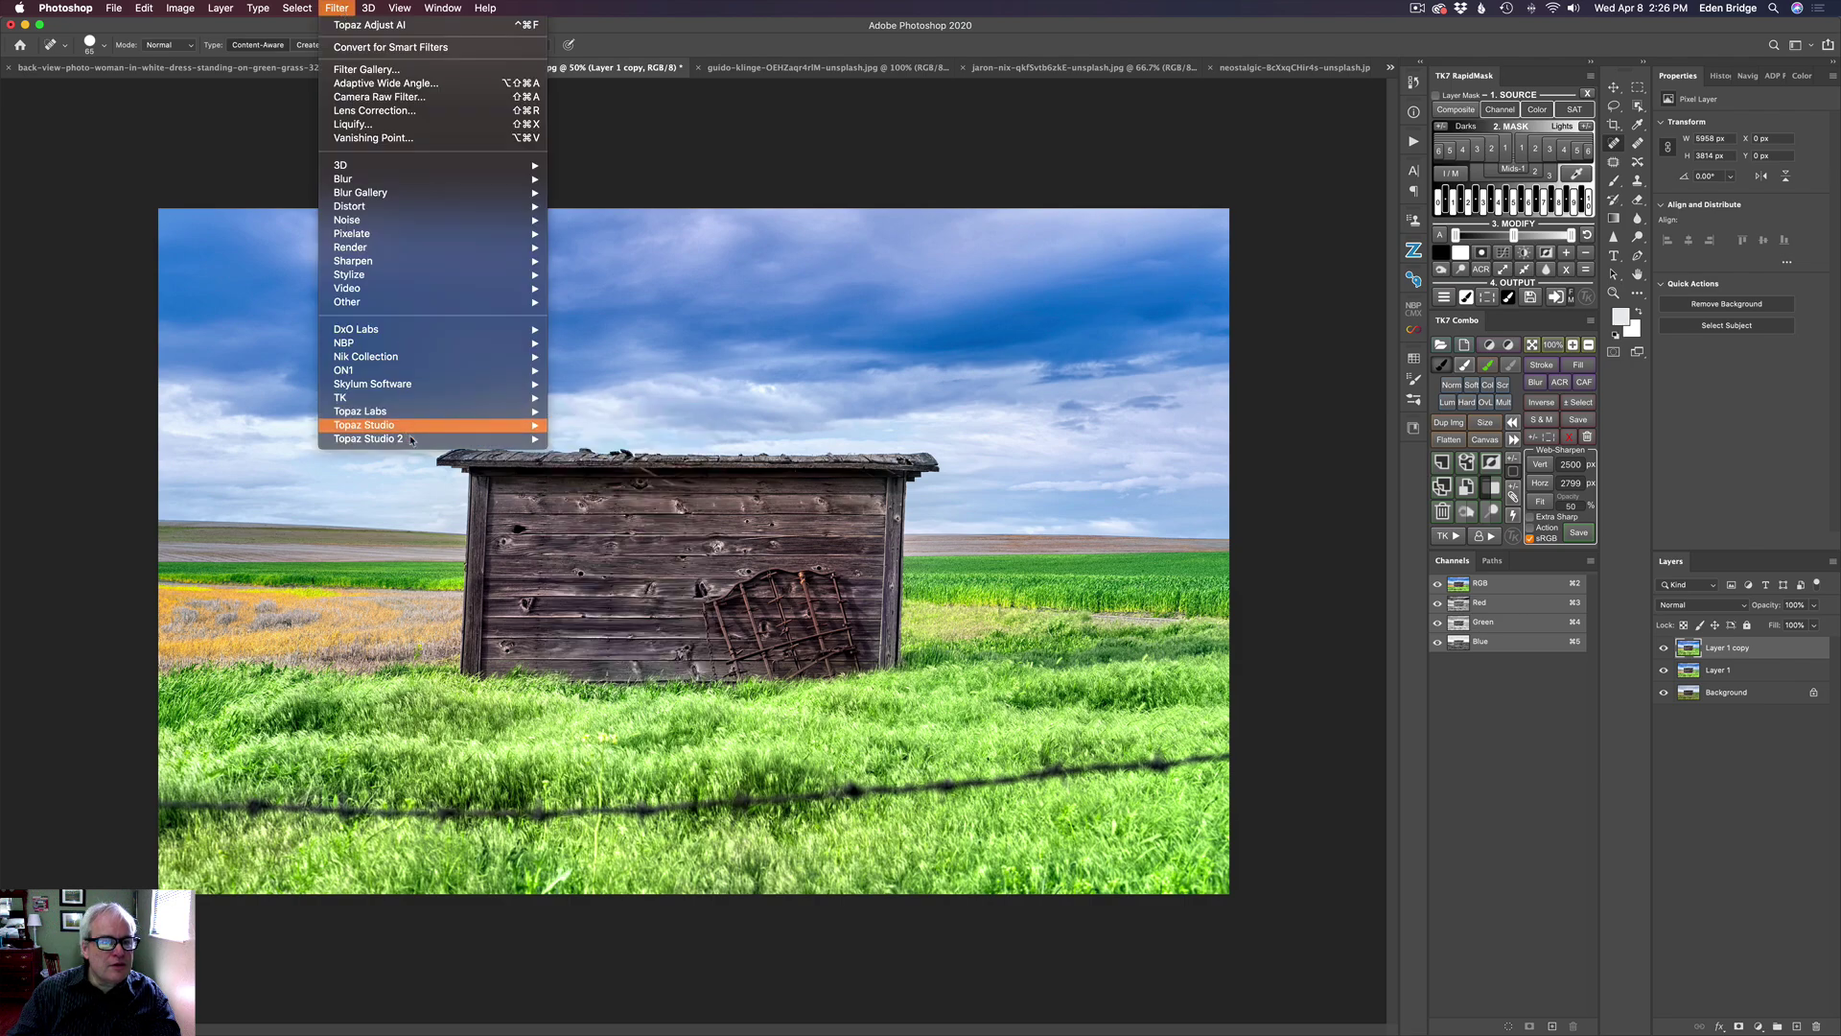
Send the copy layer to Topaz Studio 2 and add the HSL Color Tuning filter.
{"action": "mouse_move", "coordinate": [412, 439]}
{"action": "left_click", "coordinate": [613, 439]}
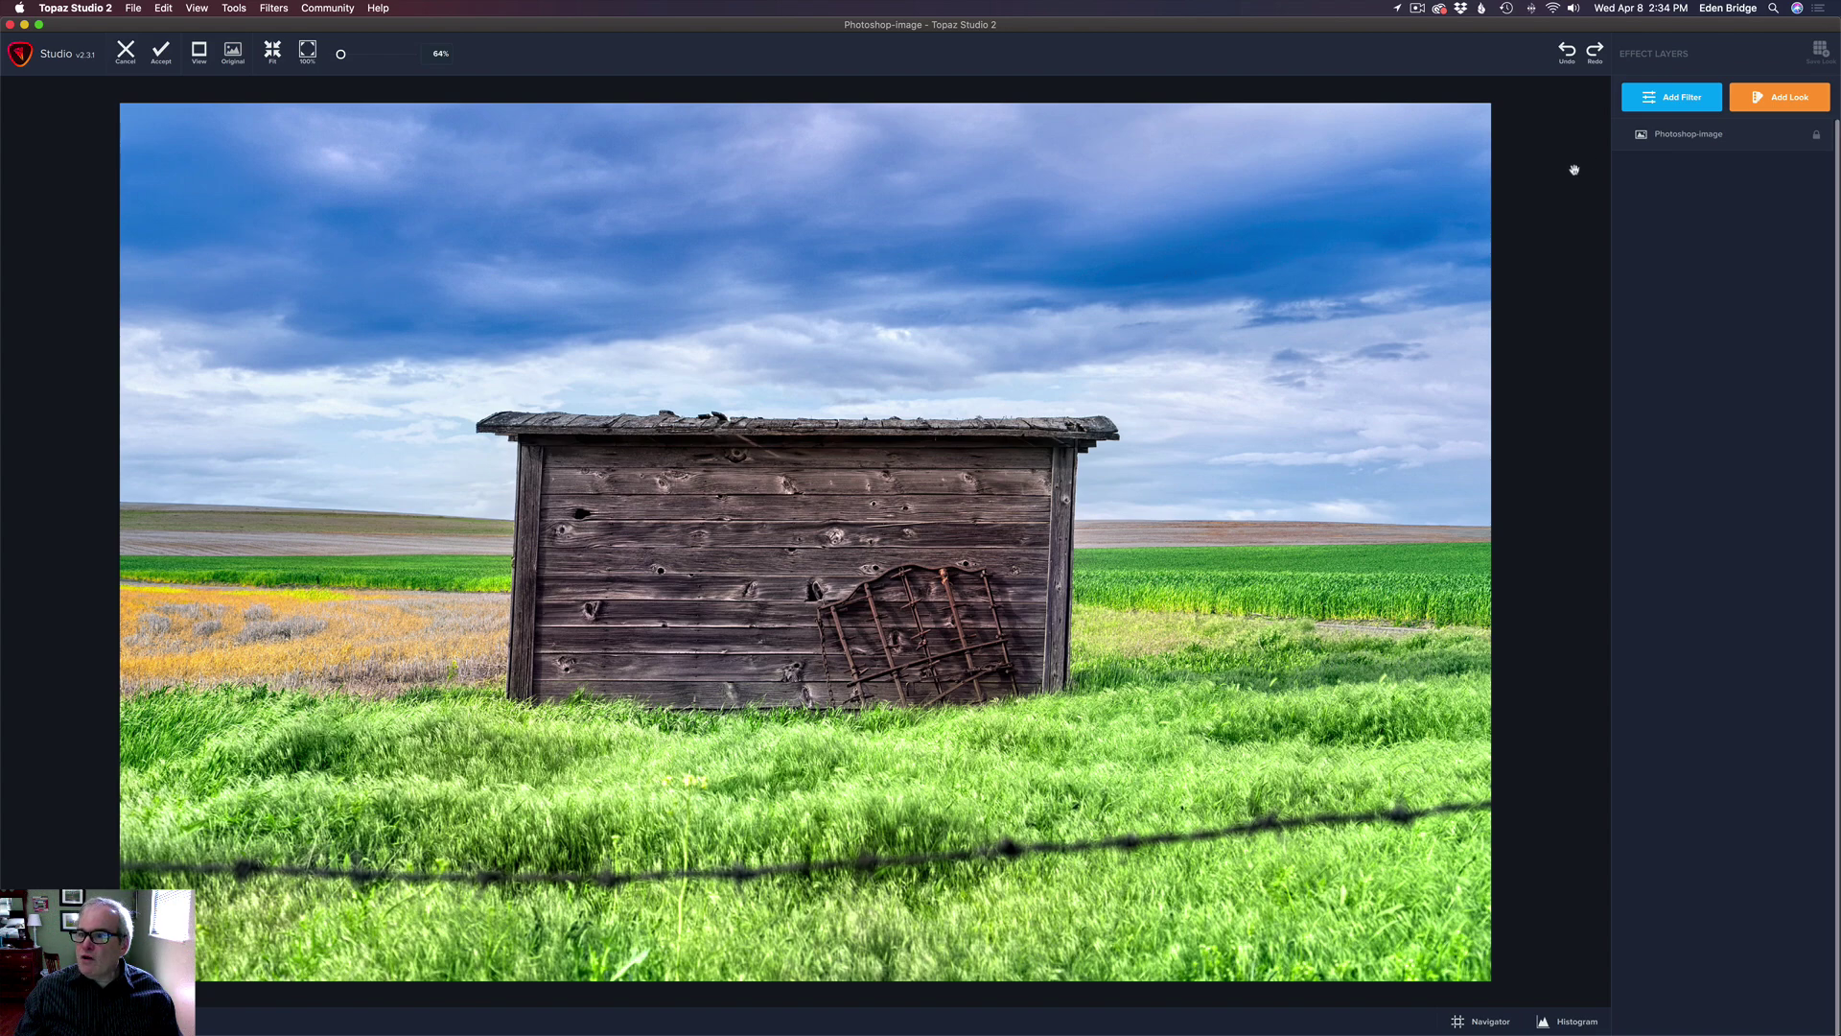
{"action": "left_click", "coordinate": [1690, 97]}
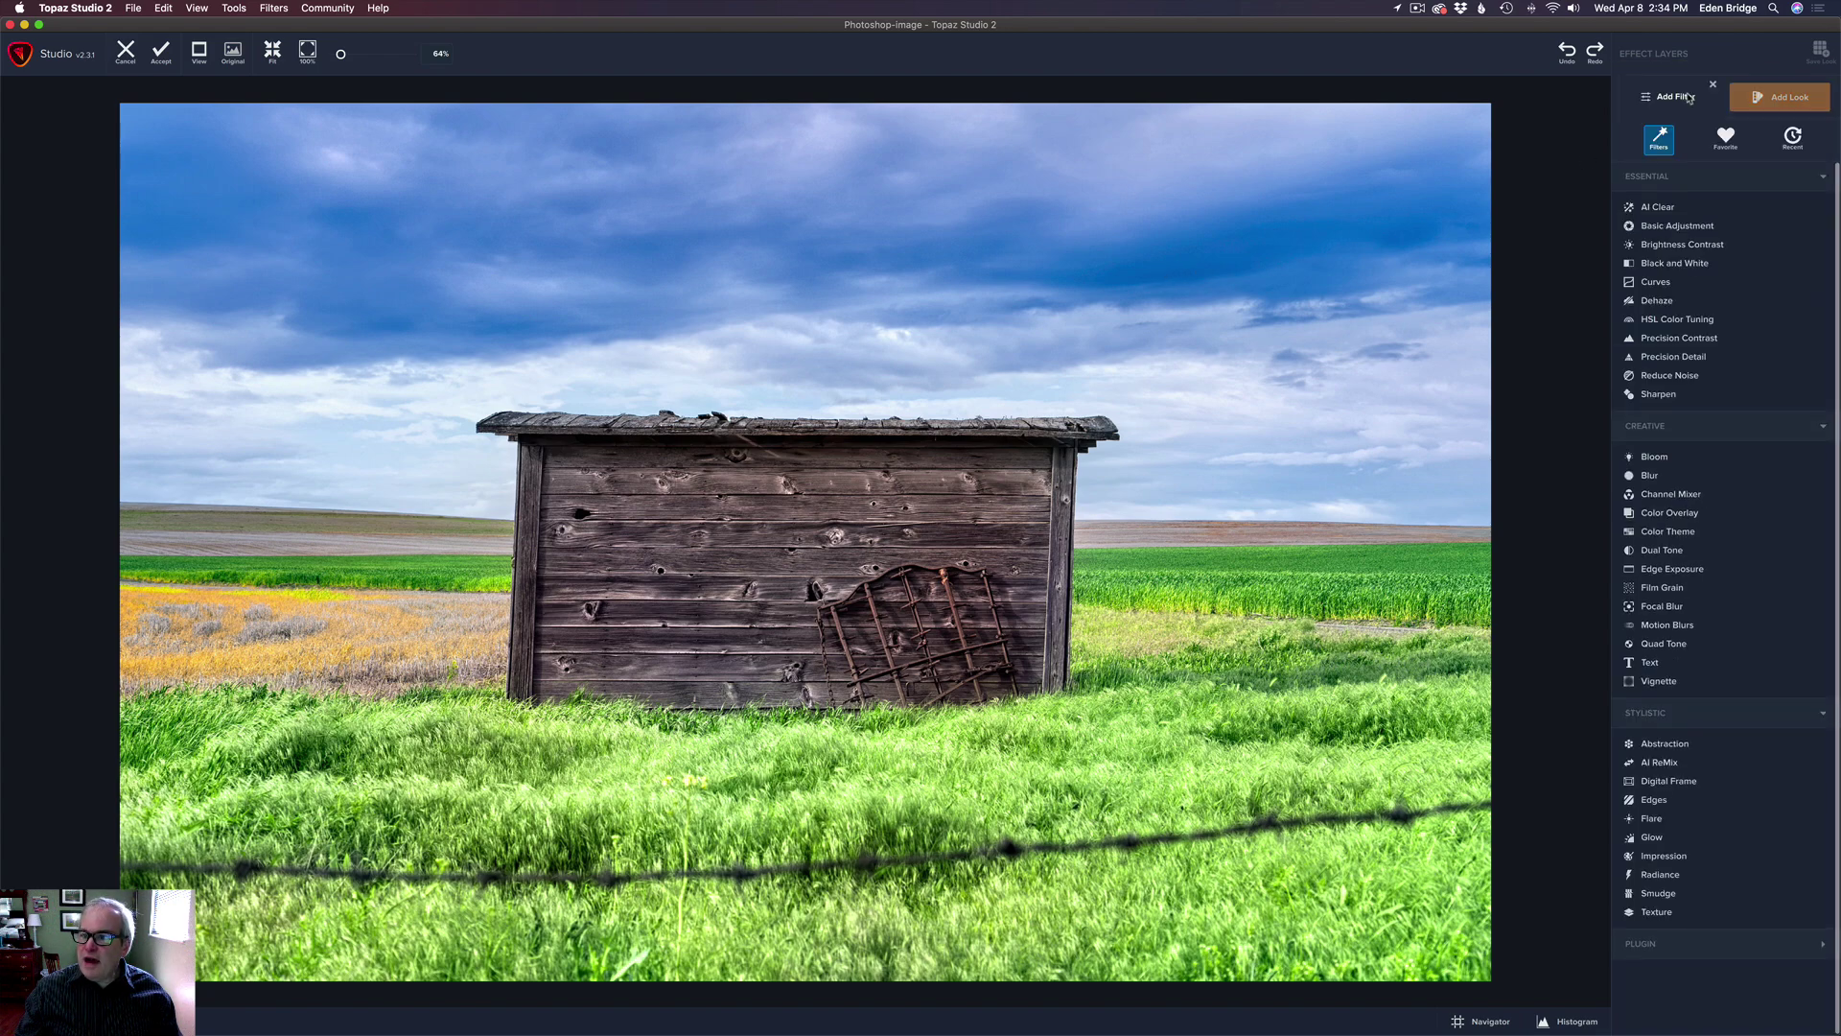
{"action": "left_click", "coordinate": [1690, 322]}
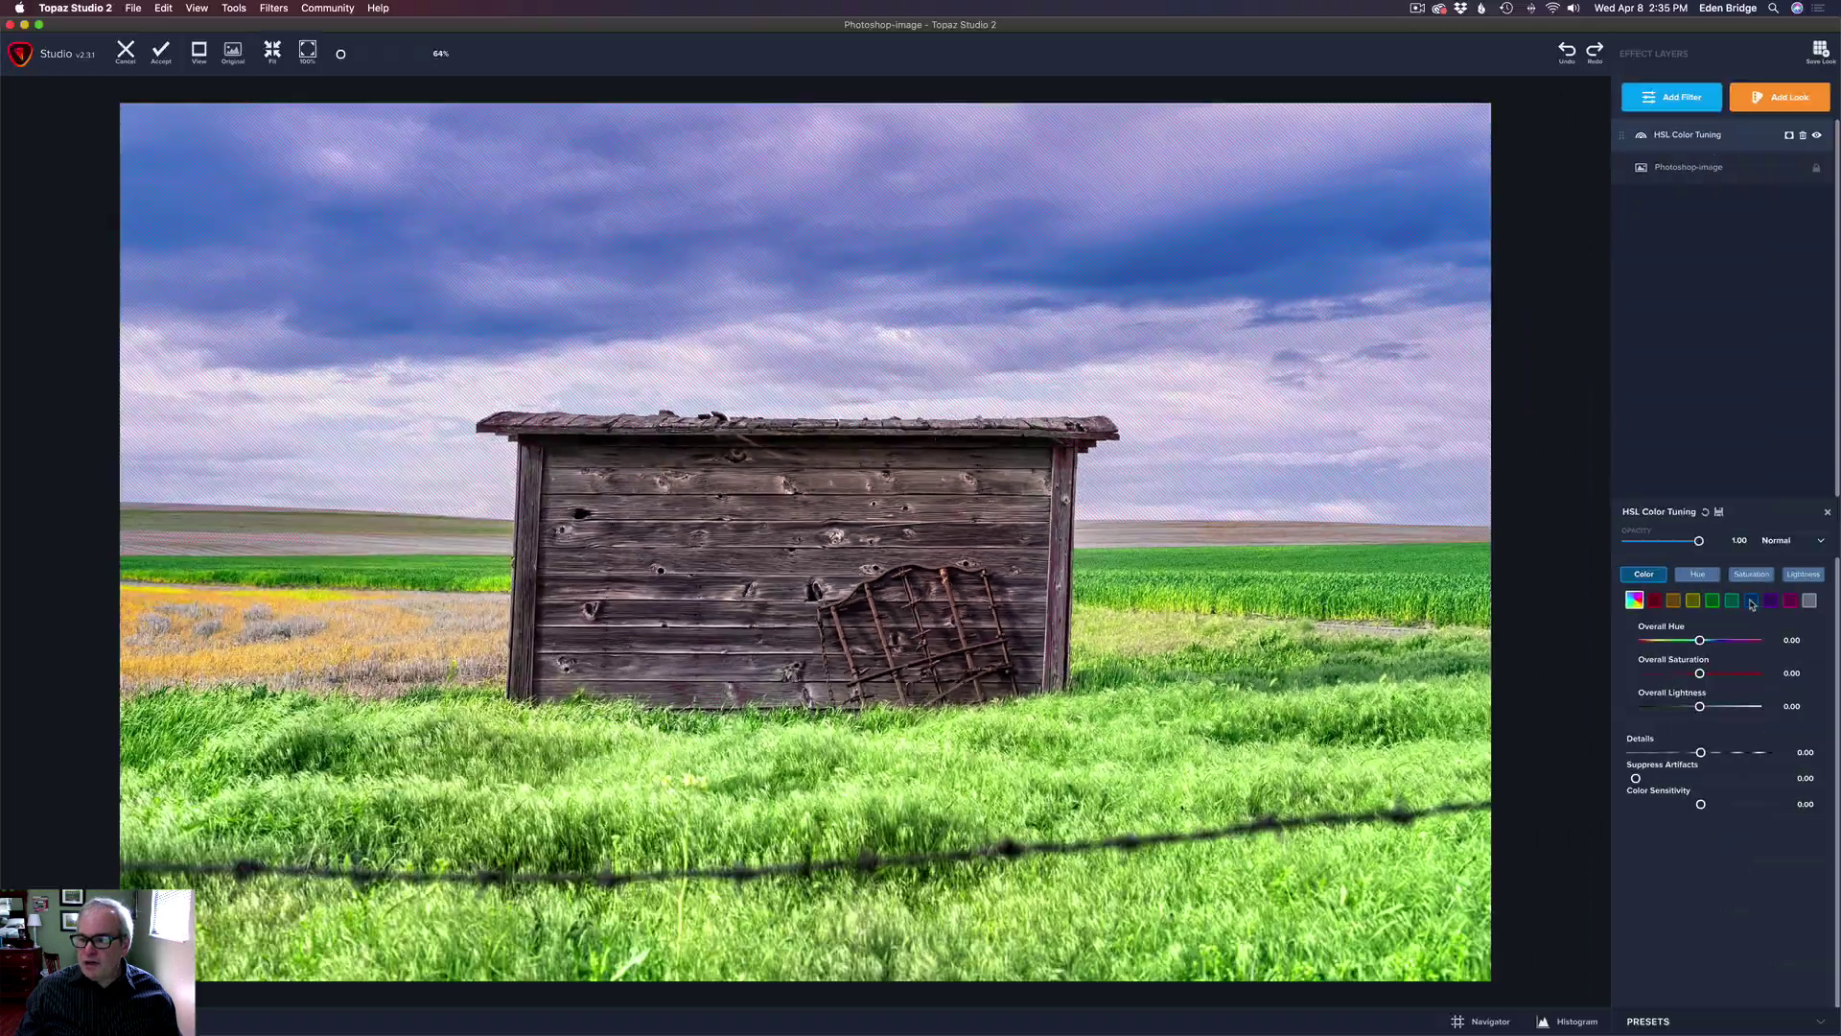
Lower the blue saturation to about -0.49 and accept the edit back into Photoshop.
{"action": "left_click", "coordinate": [1752, 601]}
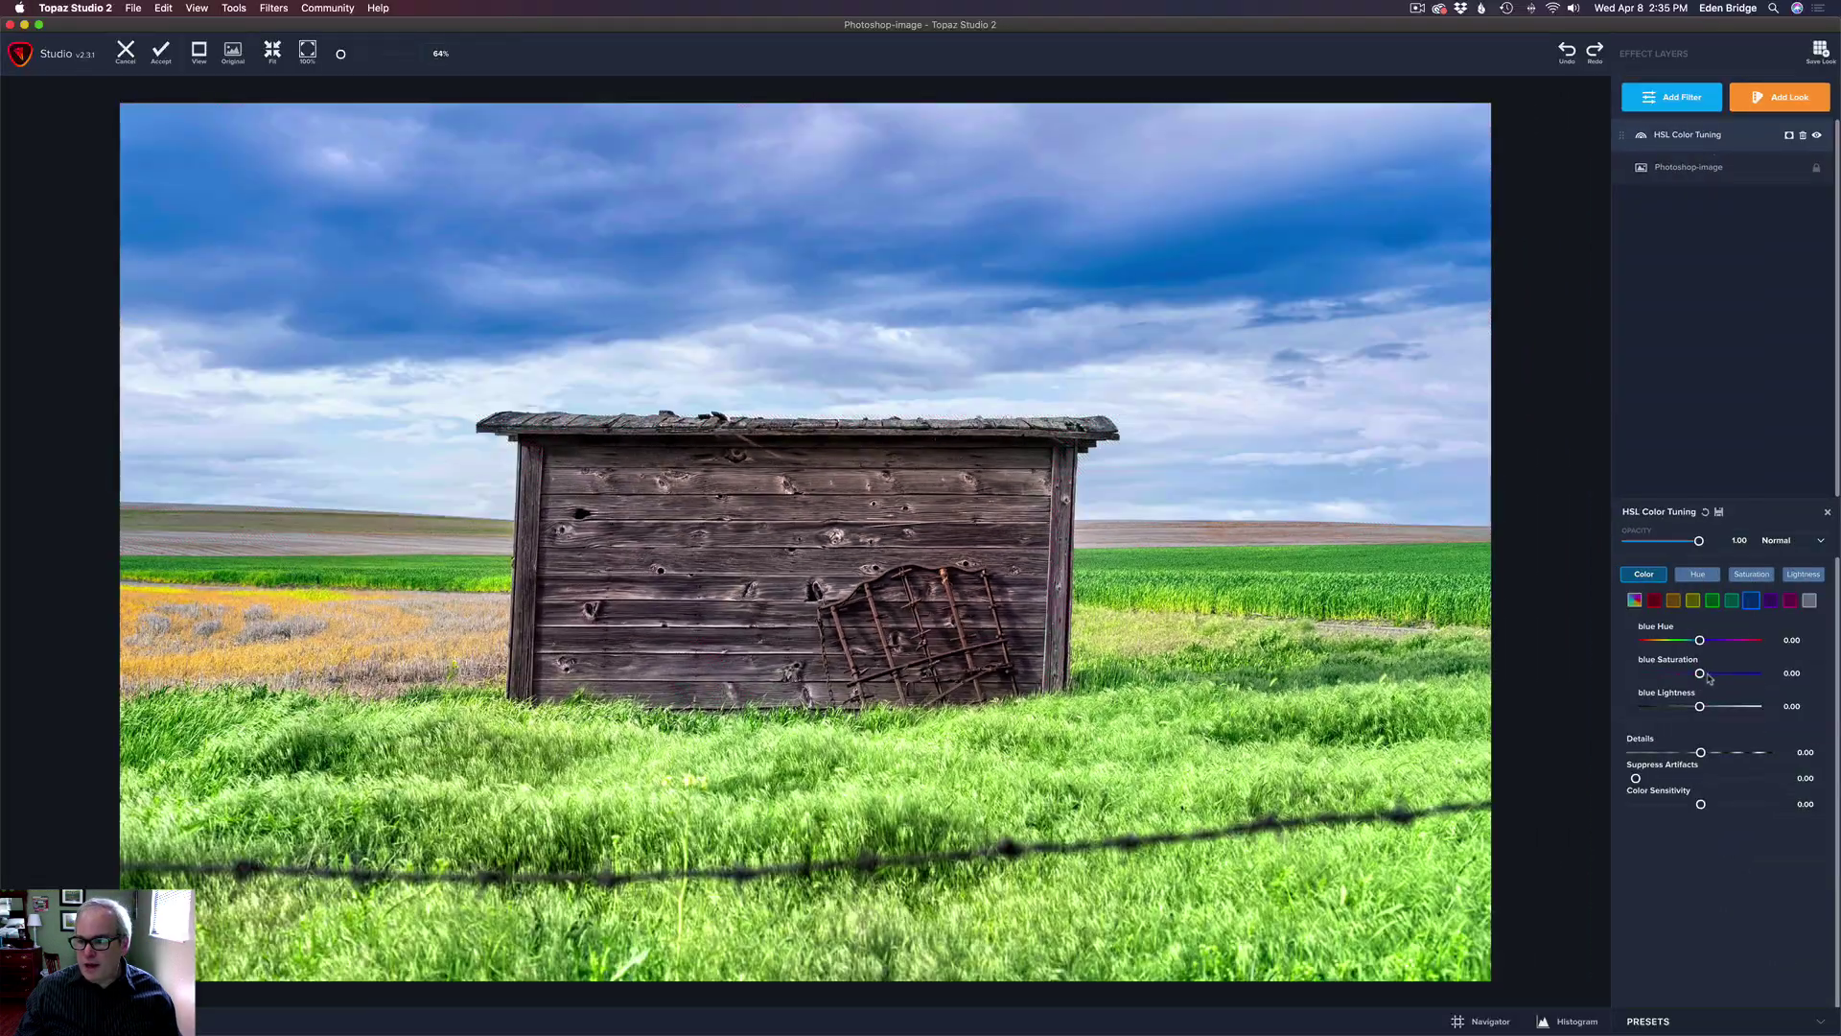
{"action": "left_click_drag", "start_coordinate": [1701, 674], "coordinate": [1675, 675]}
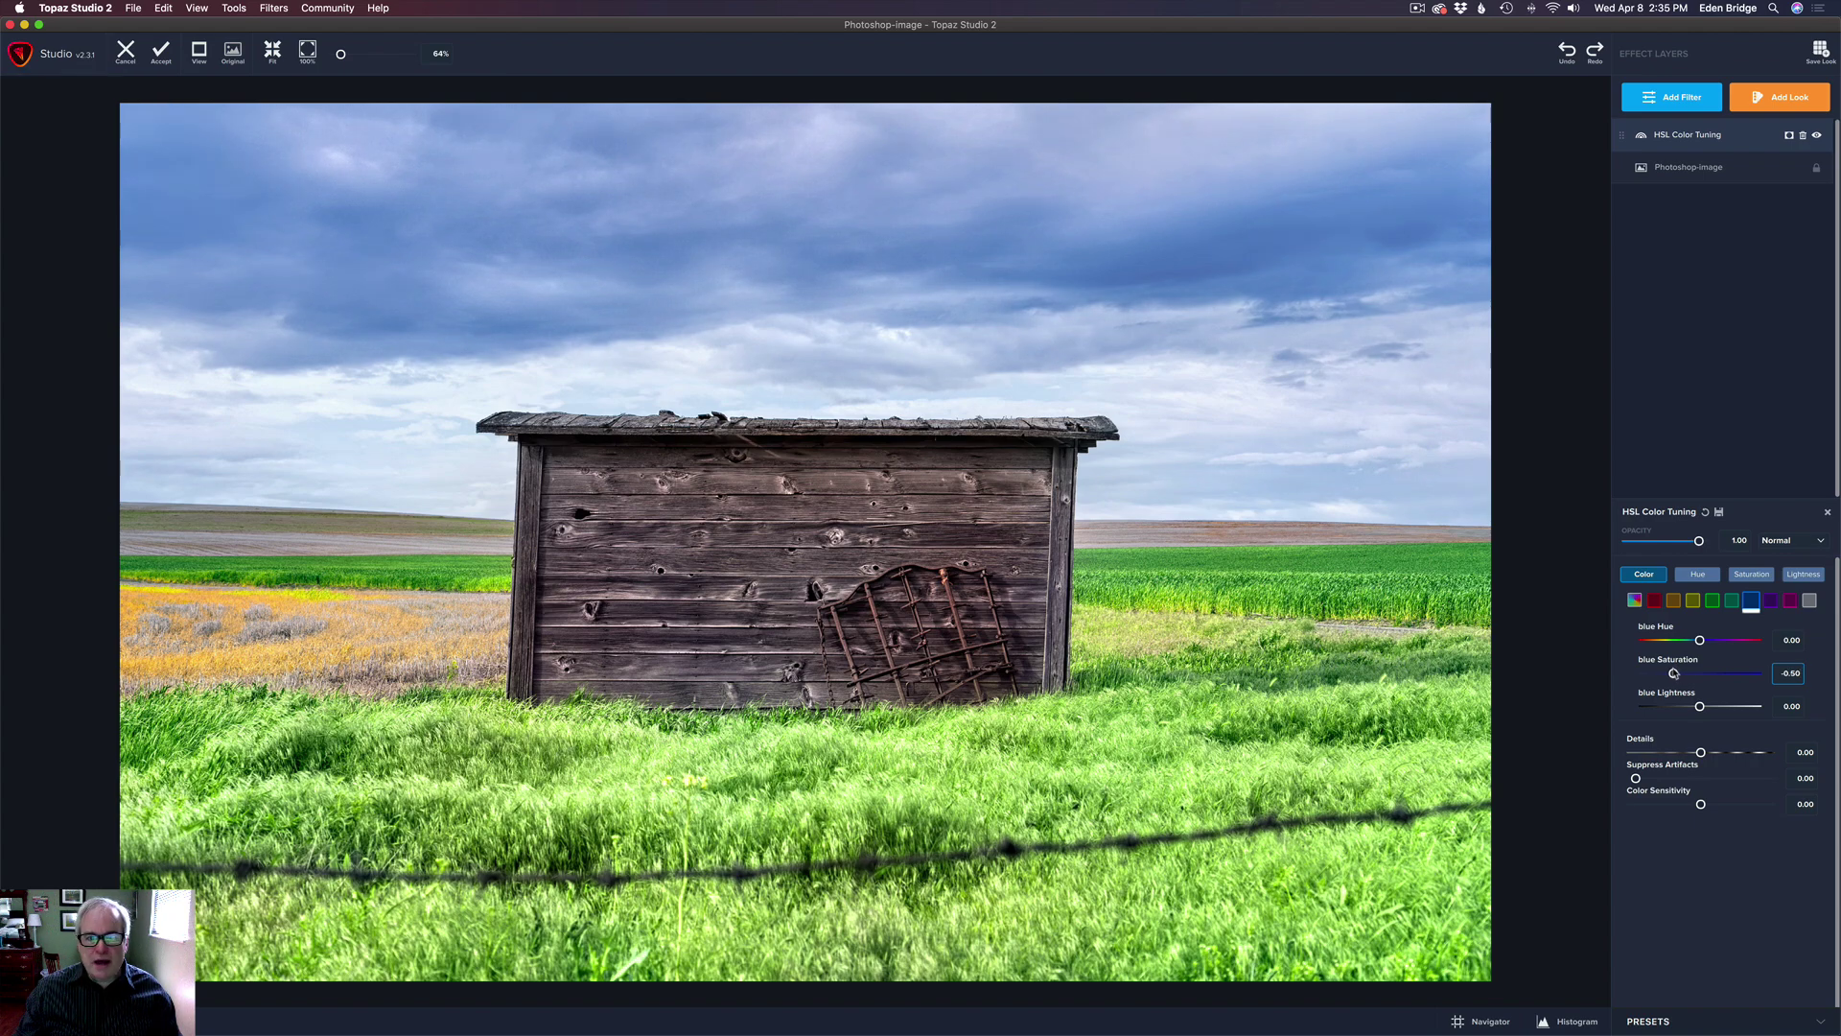
{"action": "left_click_drag", "start_coordinate": [1674, 674], "coordinate": [1673, 675]}
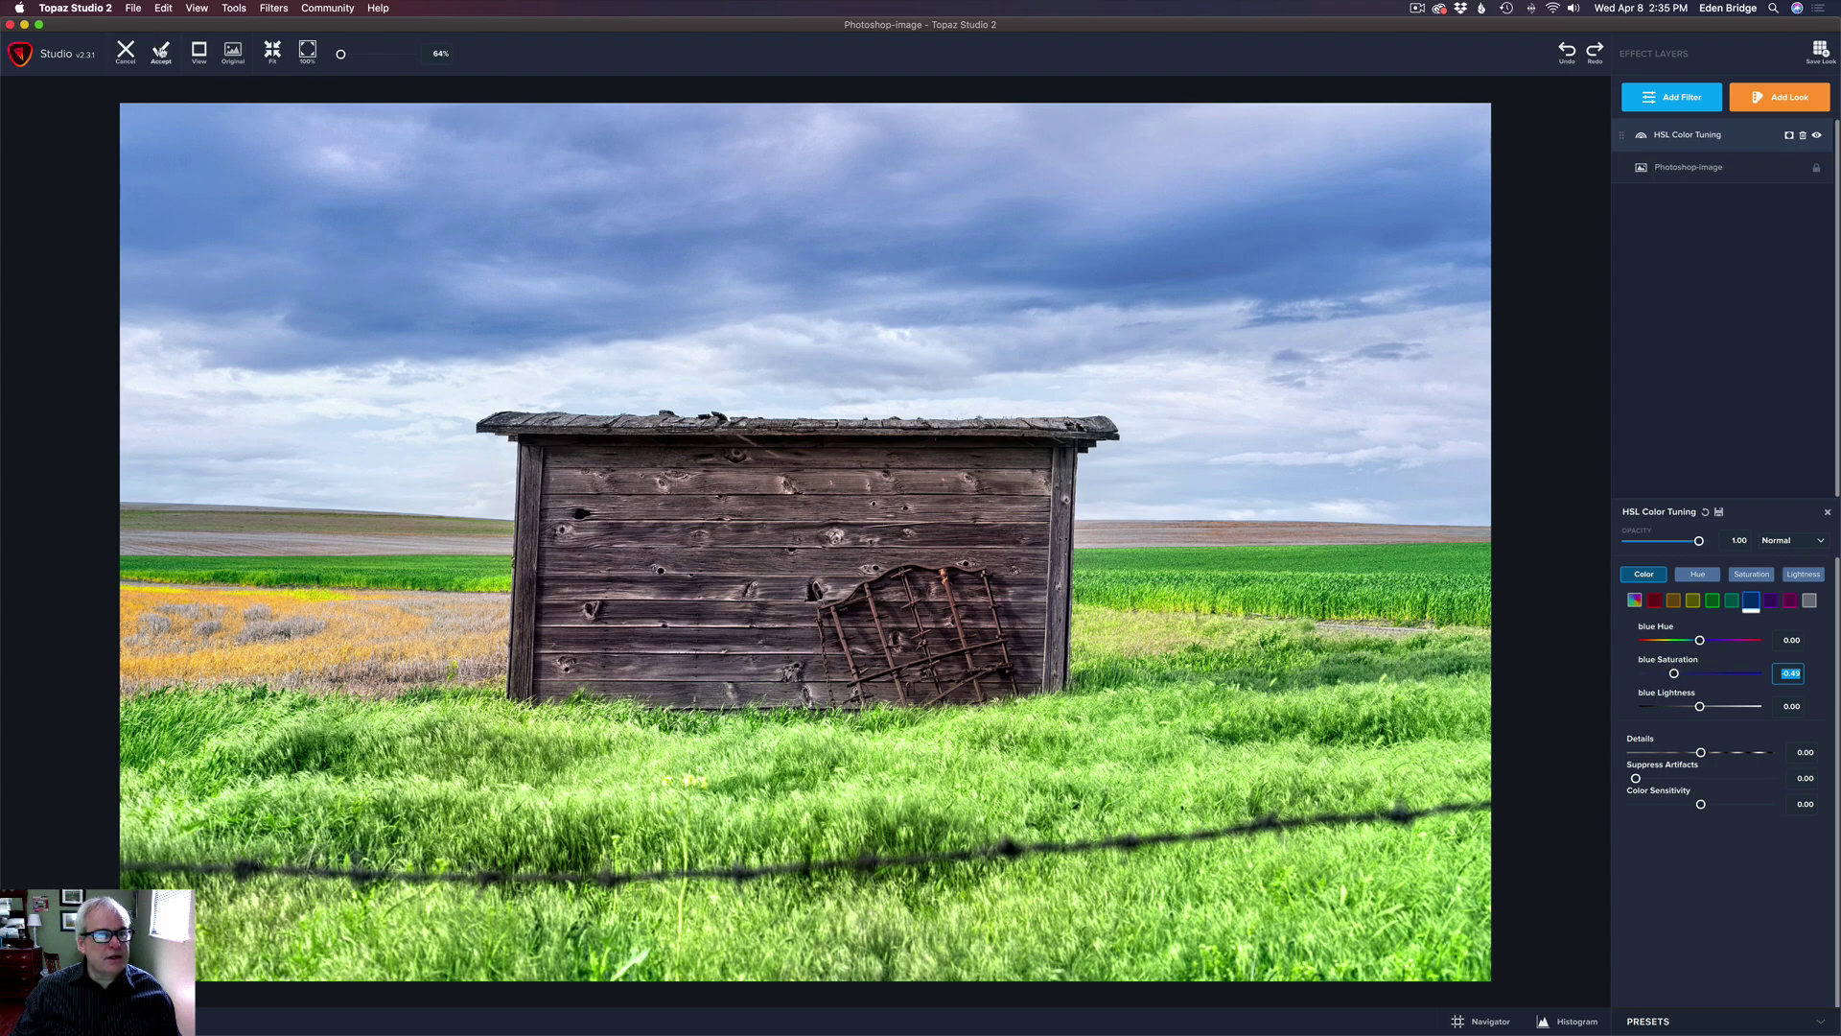
{"action": "left_click", "coordinate": [161, 53]}
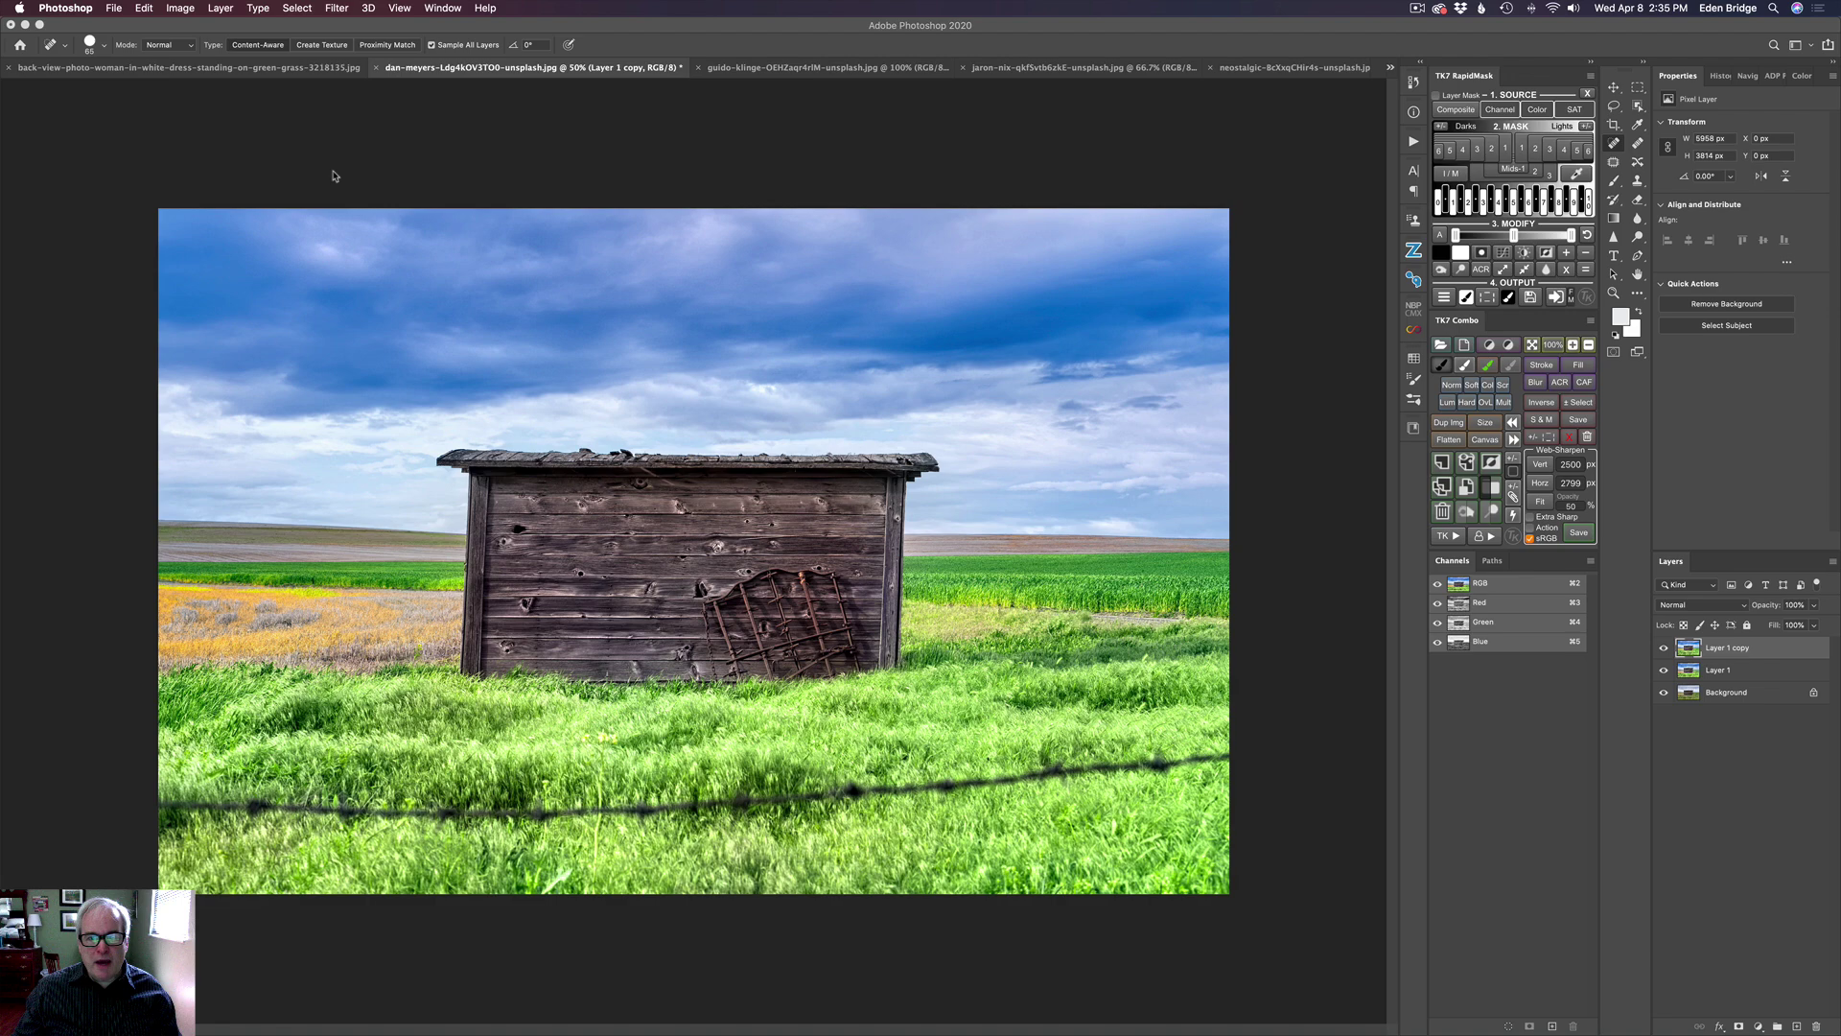
Compare the shack with the blue-reduced layer hidden and shown, then load the farmhouse photo into Topaz Adjust AI.
{"action": "left_click", "coordinate": [1665, 649]}
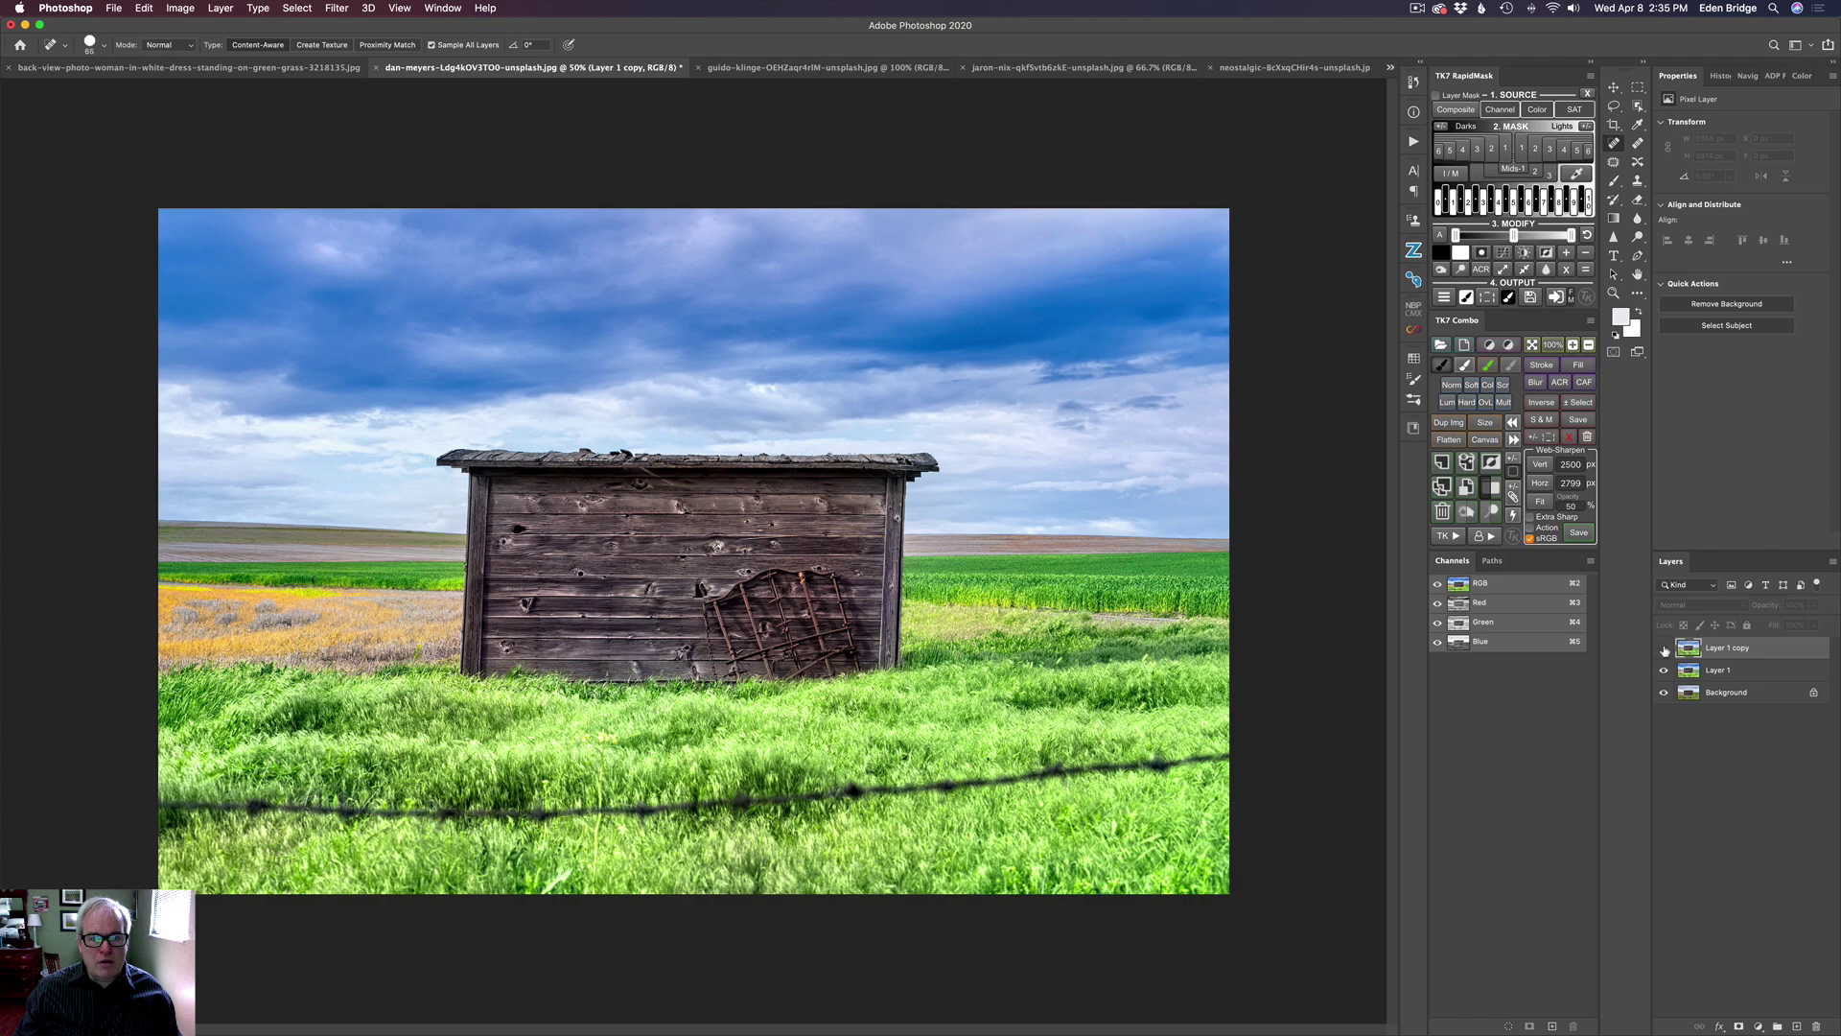
{"action": "left_click", "coordinate": [1665, 649]}
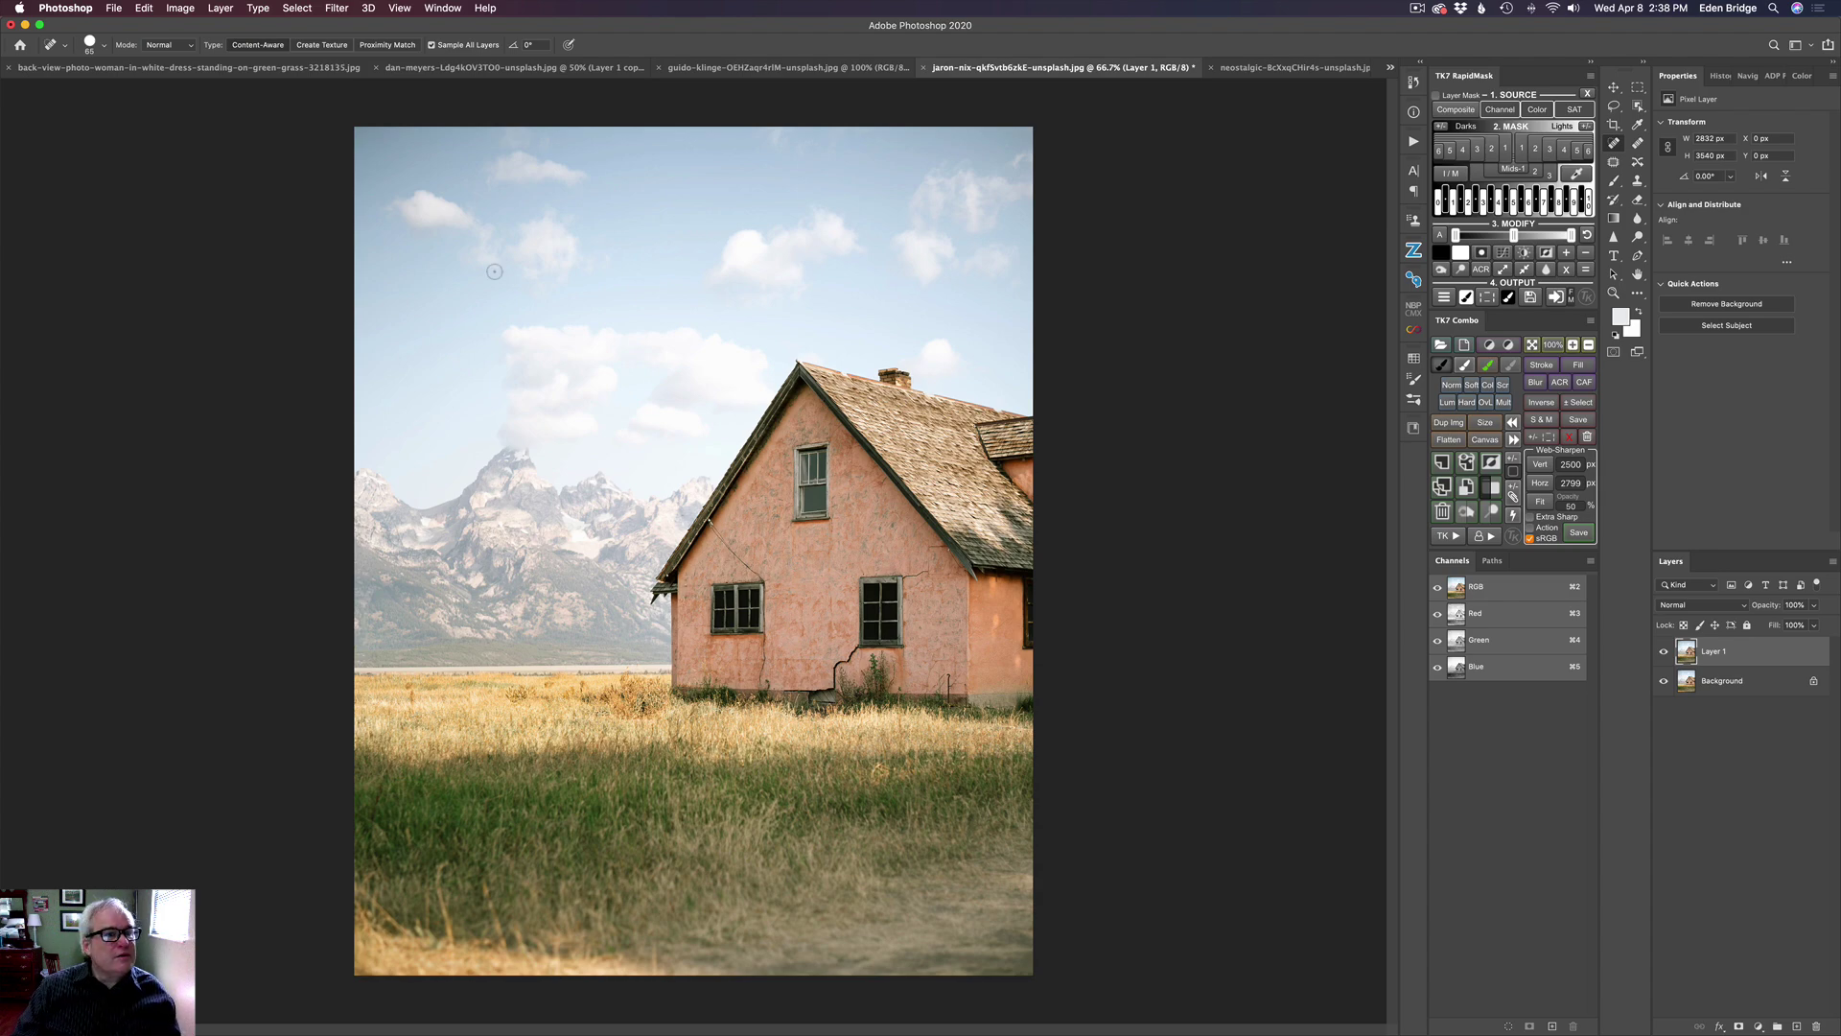
{"action": "left_click", "coordinate": [338, 12]}
{"action": "mouse_move", "coordinate": [433, 432]}
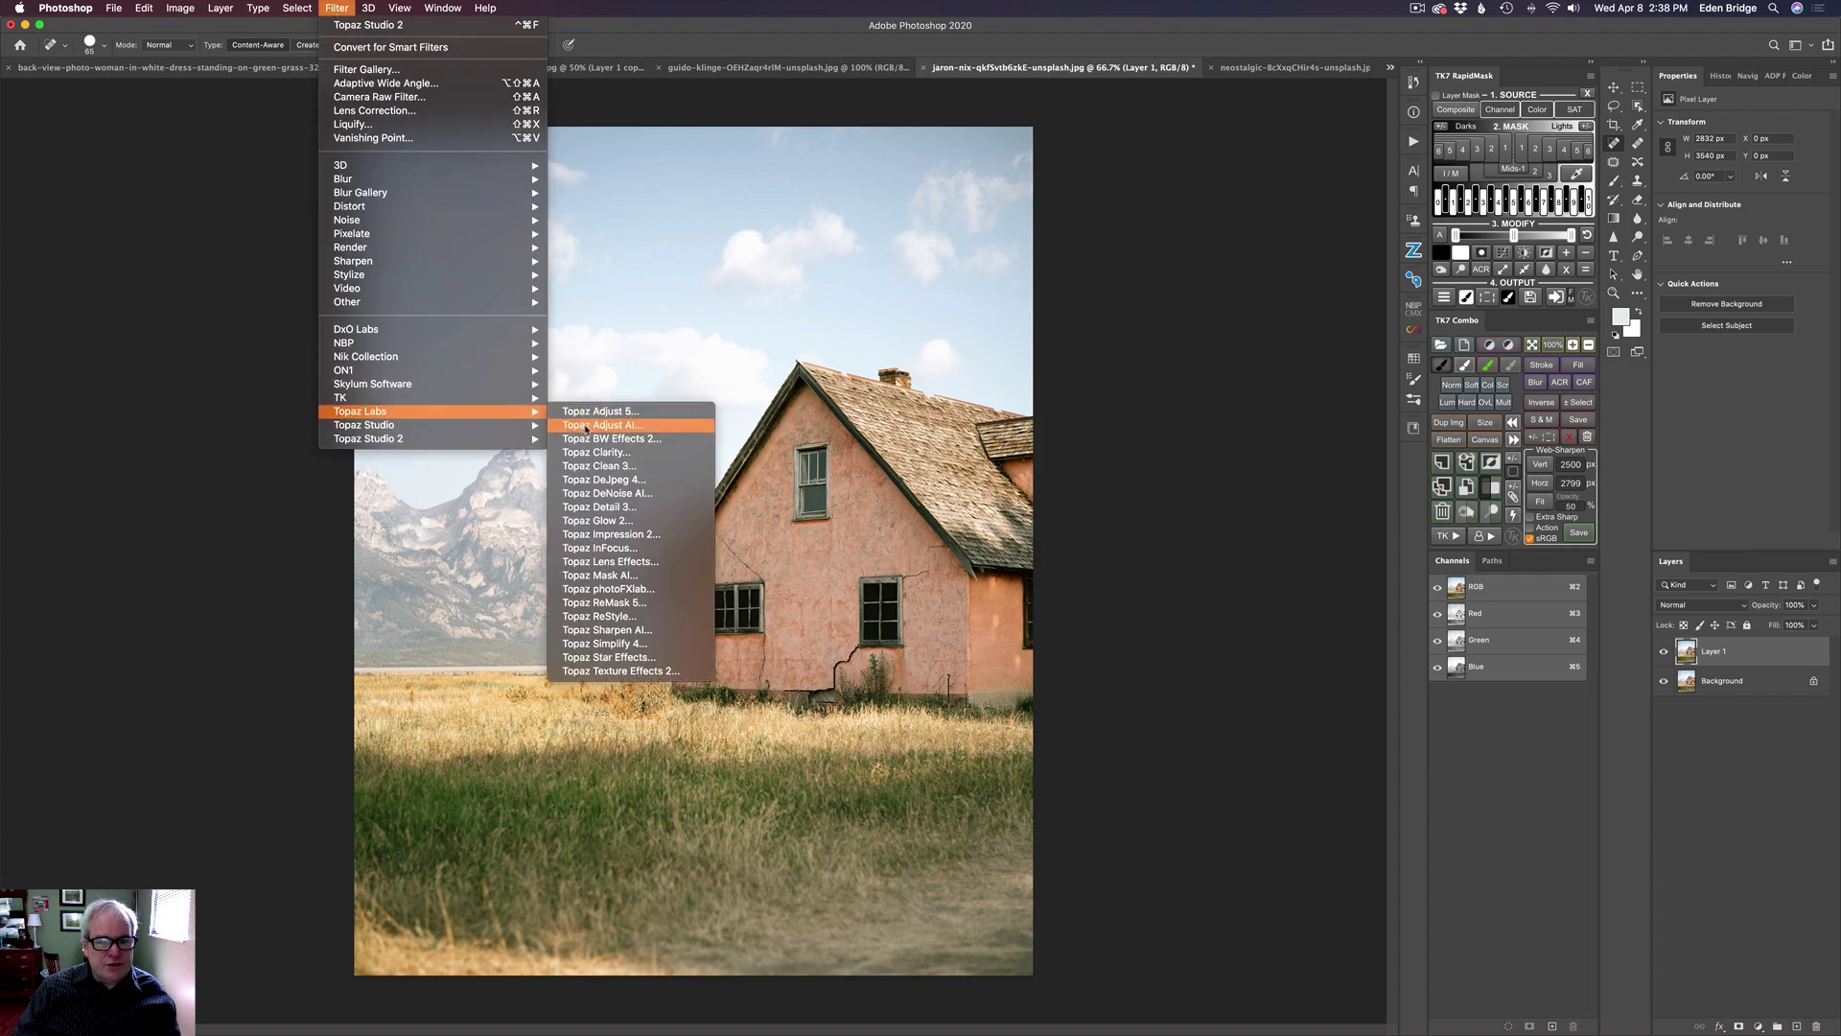
{"action": "left_click", "coordinate": [587, 426]}
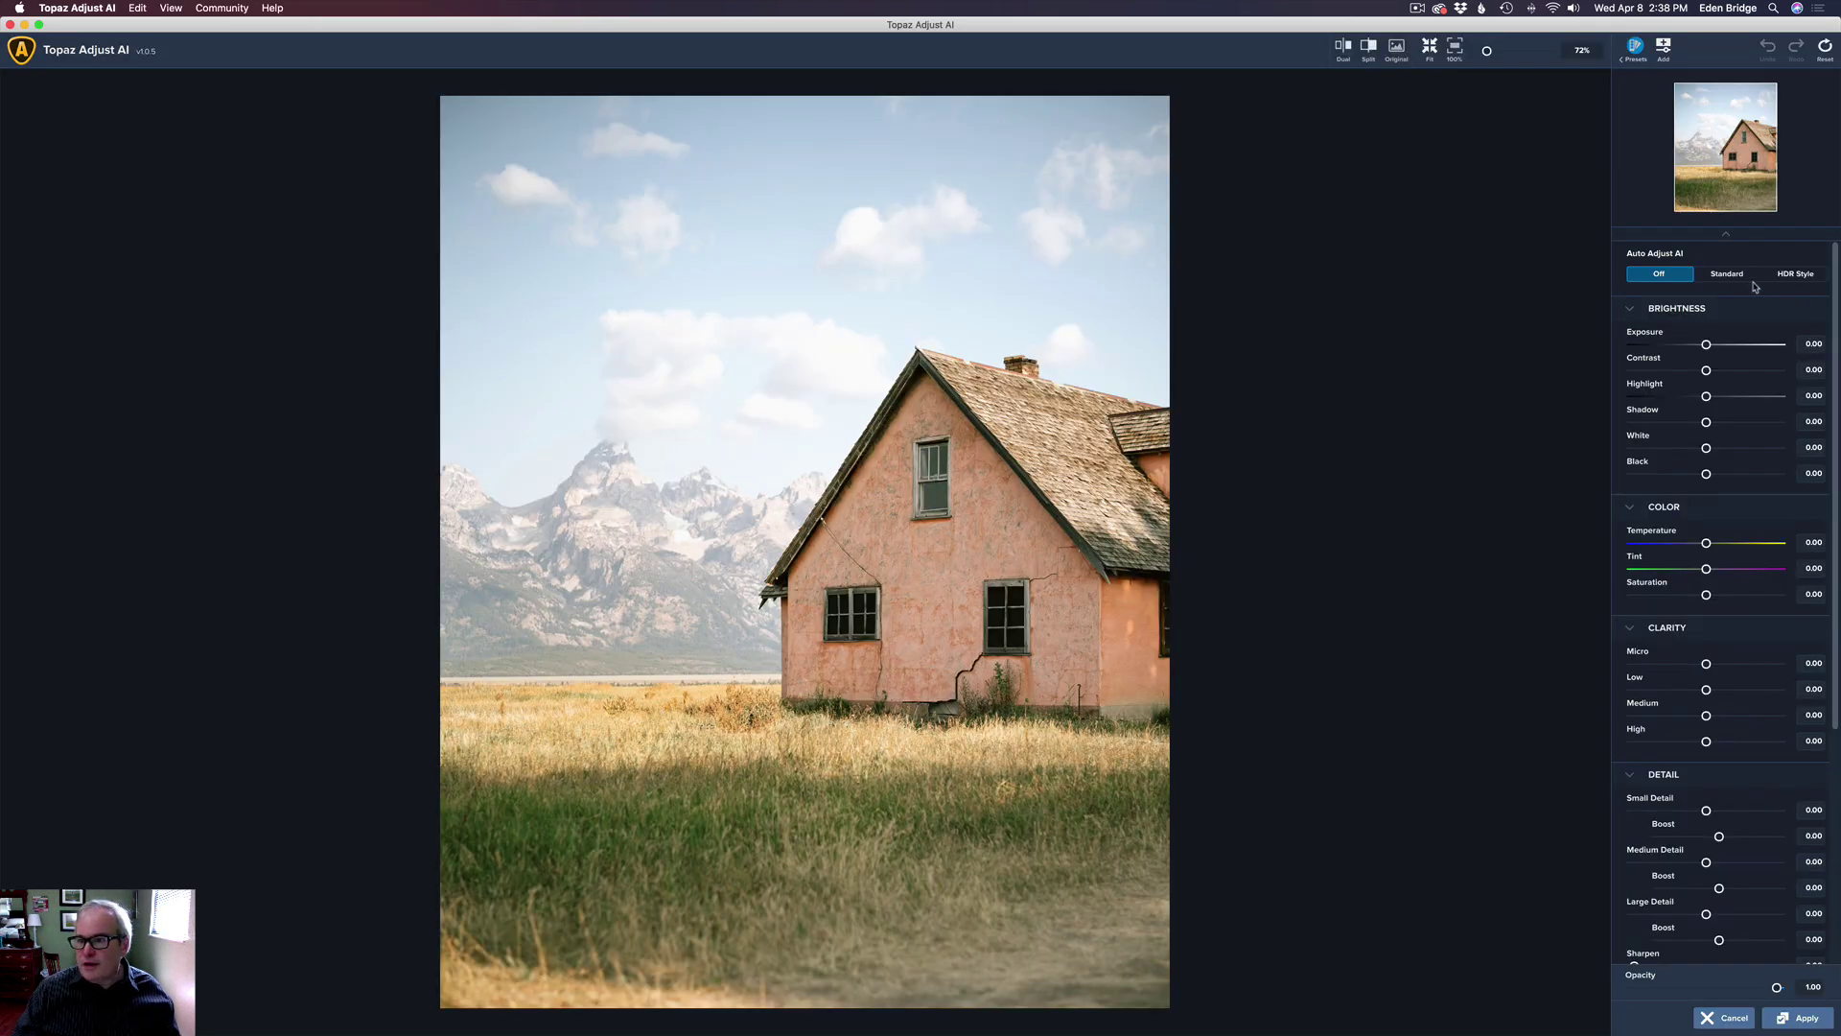
Apply Standard auto adjustment to the farmhouse, compare in split view, and reset a trial darker Exposure to 0.00.
{"action": "left_click", "coordinate": [1732, 277]}
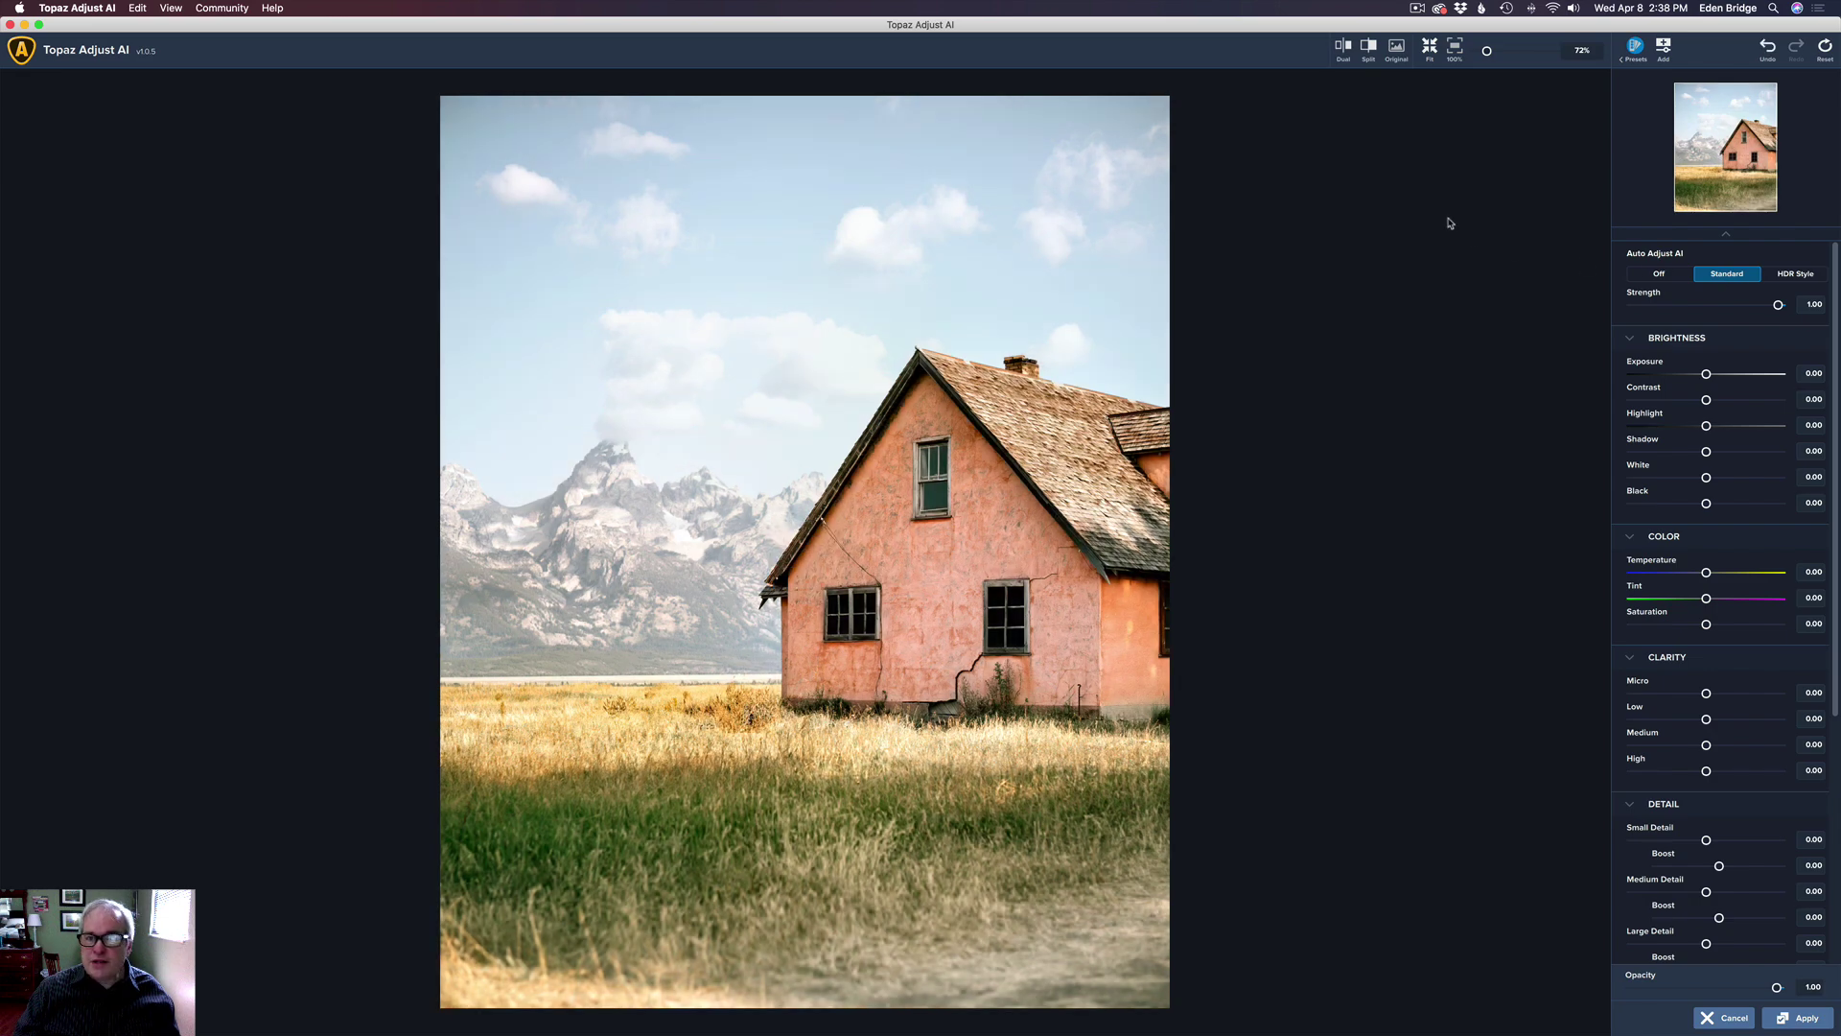
{"action": "left_click", "coordinate": [1370, 48]}
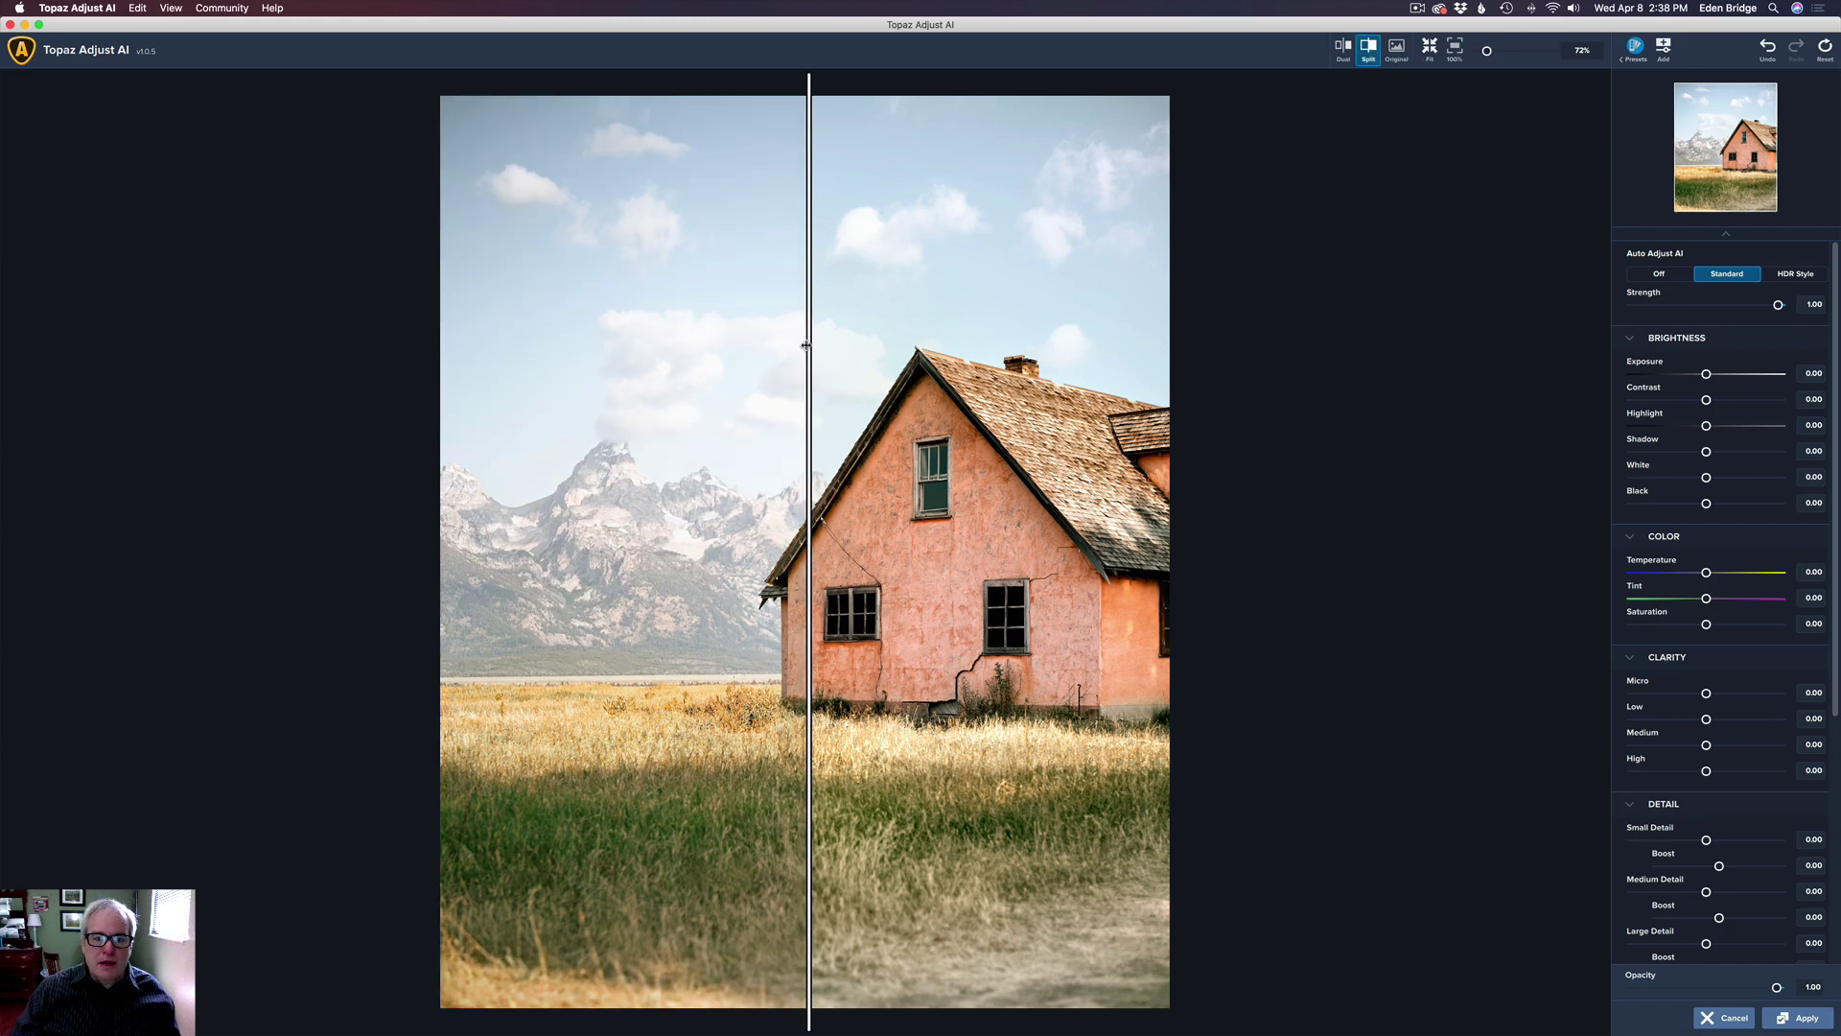
{"action": "left_click_drag", "start_coordinate": [806, 345], "coordinate": [295, 276]}
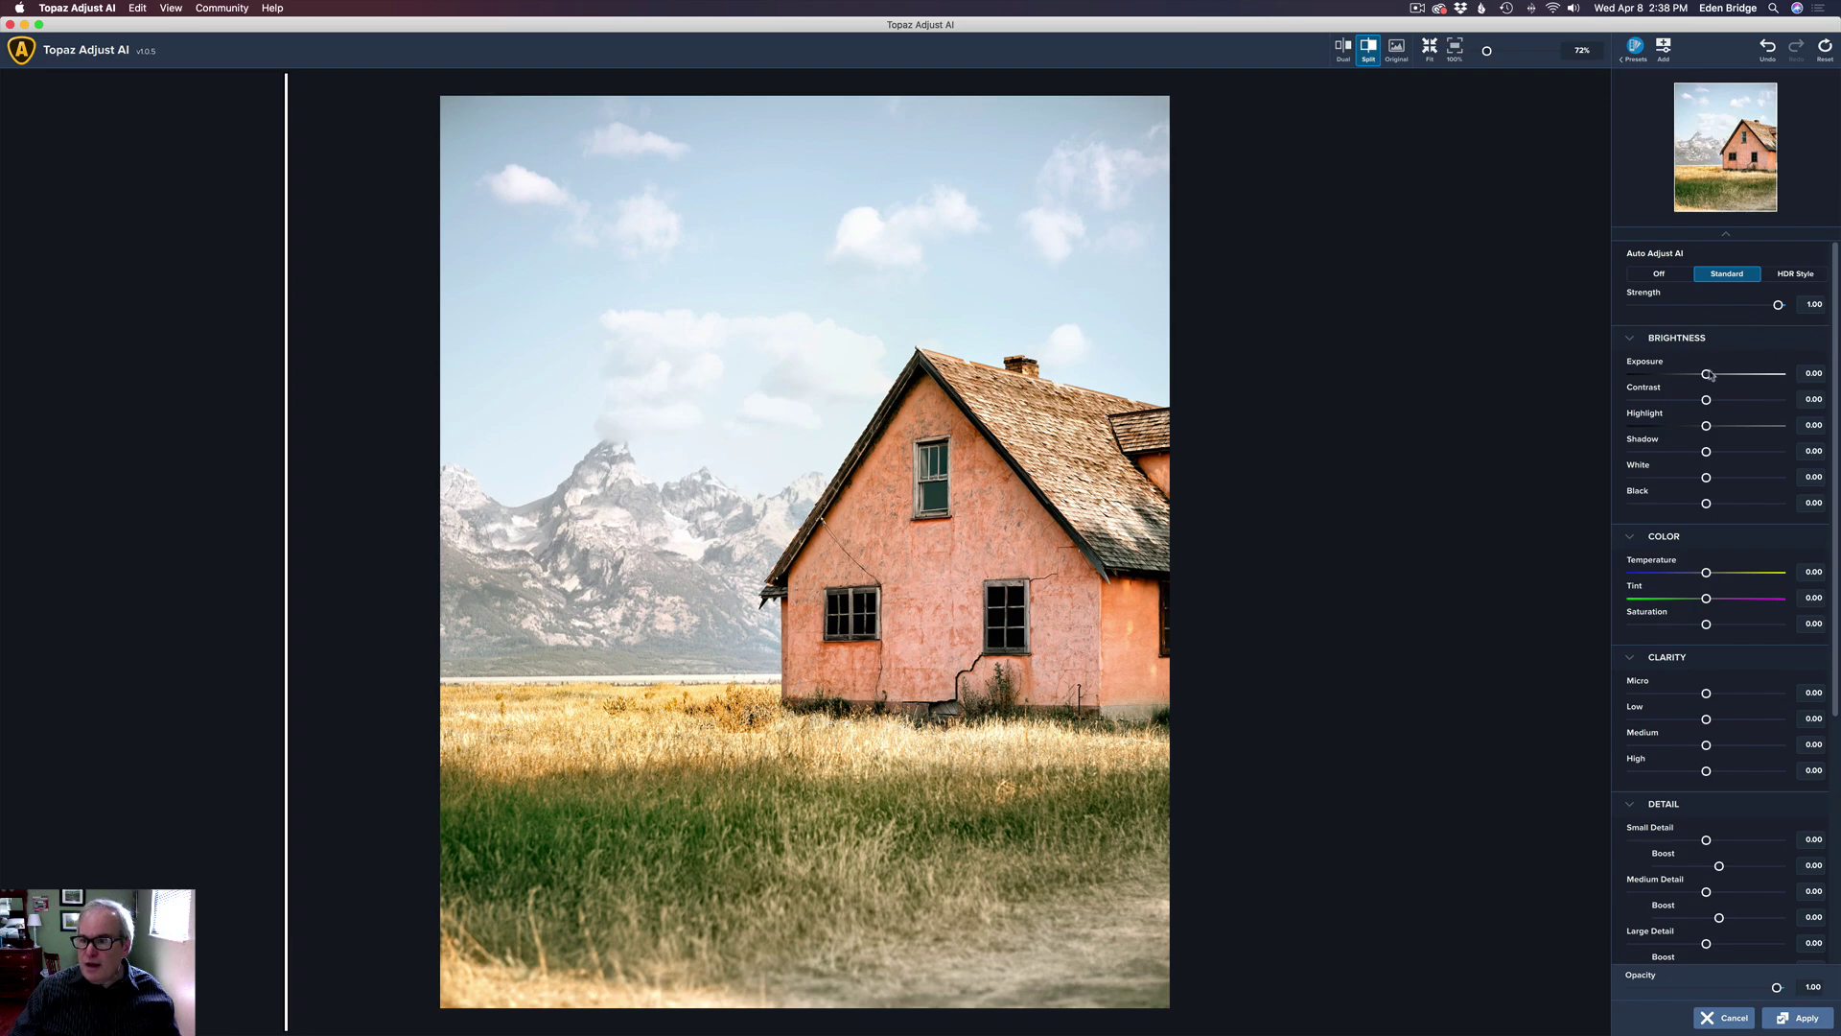
{"action": "left_click_drag", "start_coordinate": [1709, 375], "coordinate": [1689, 376]}
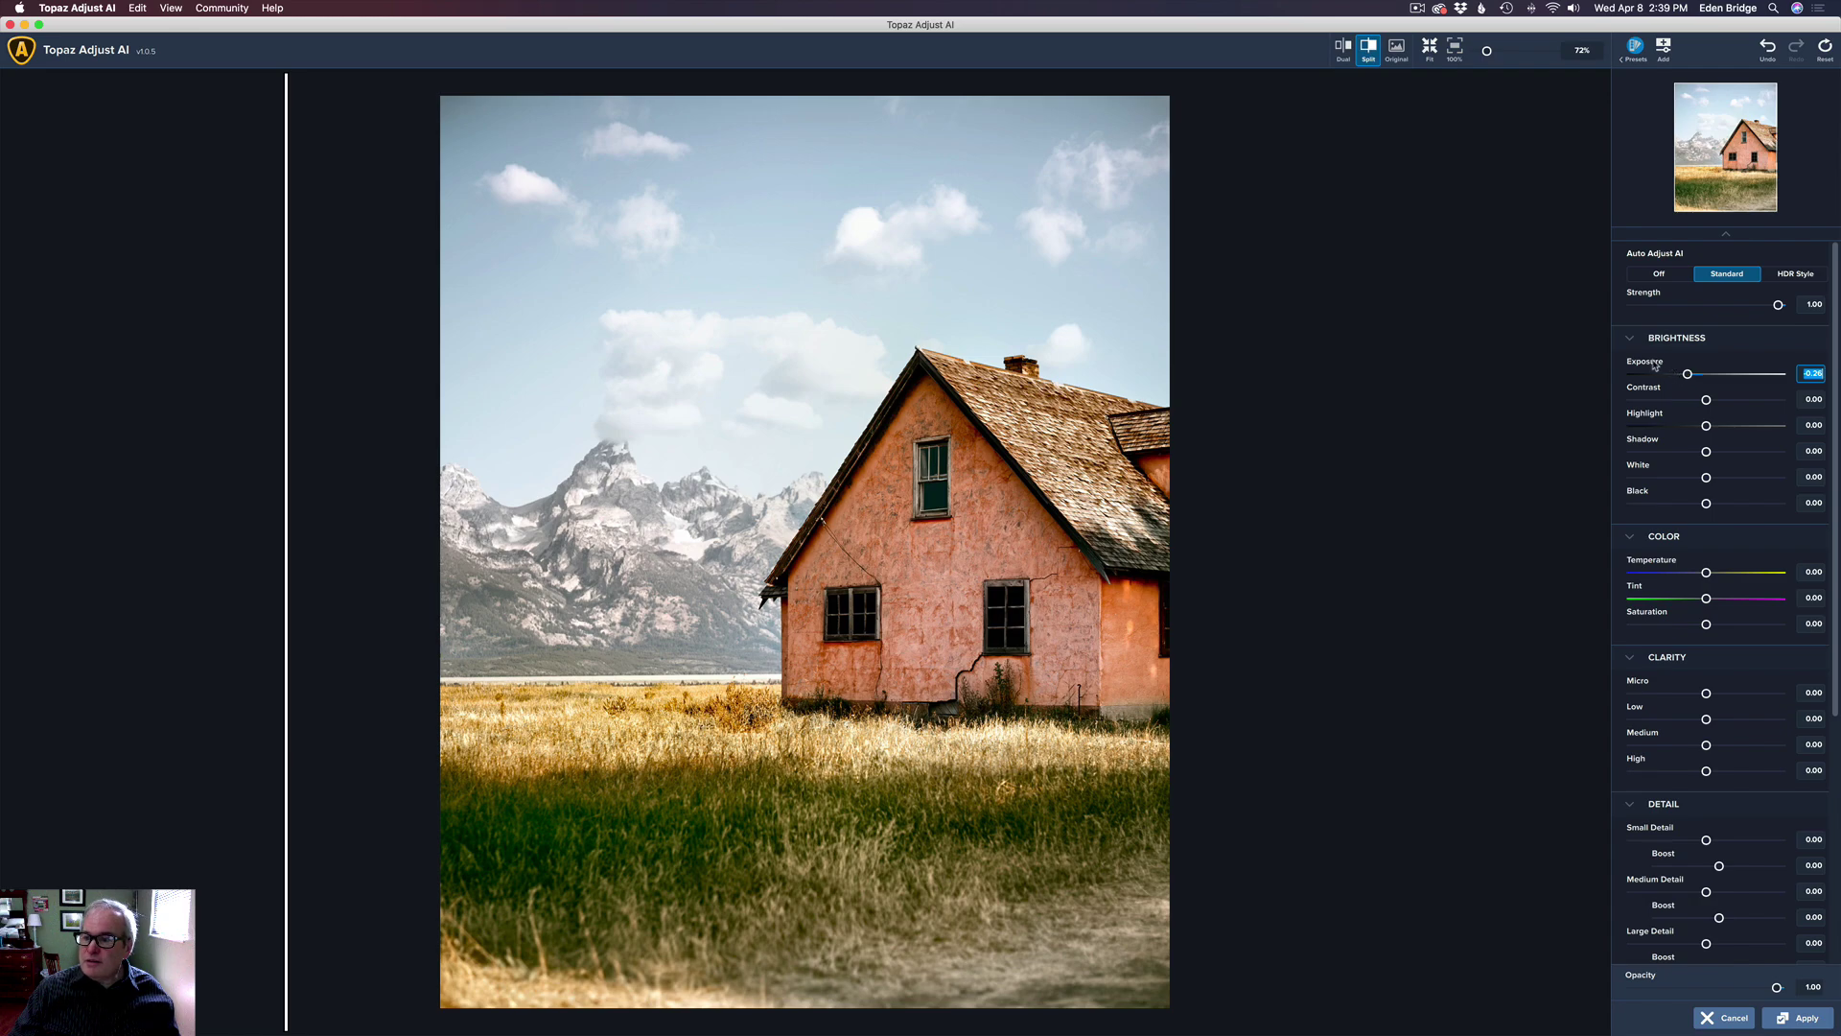
{"action": "double_click", "coordinate": [1653, 366]}
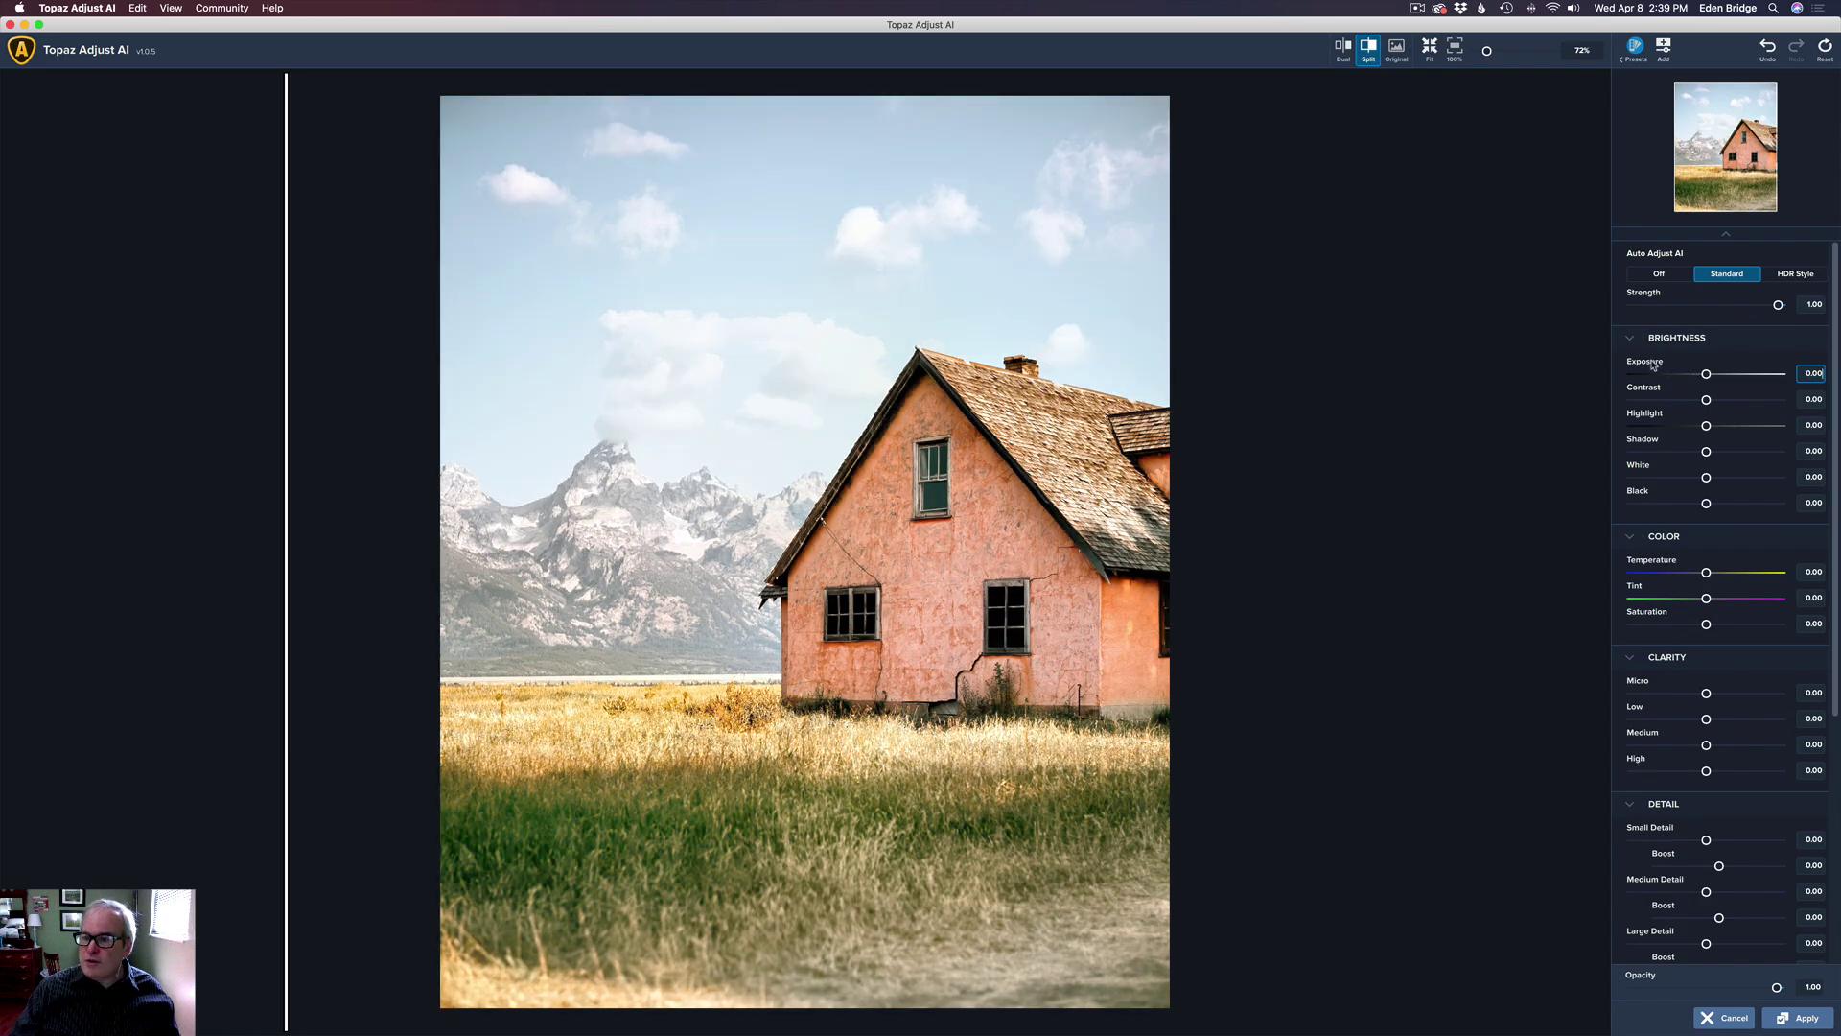
Switch the farmhouse to HDR Style auto adjustment and lower Exposure to -0.20.
{"action": "left_click", "coordinate": [1807, 276]}
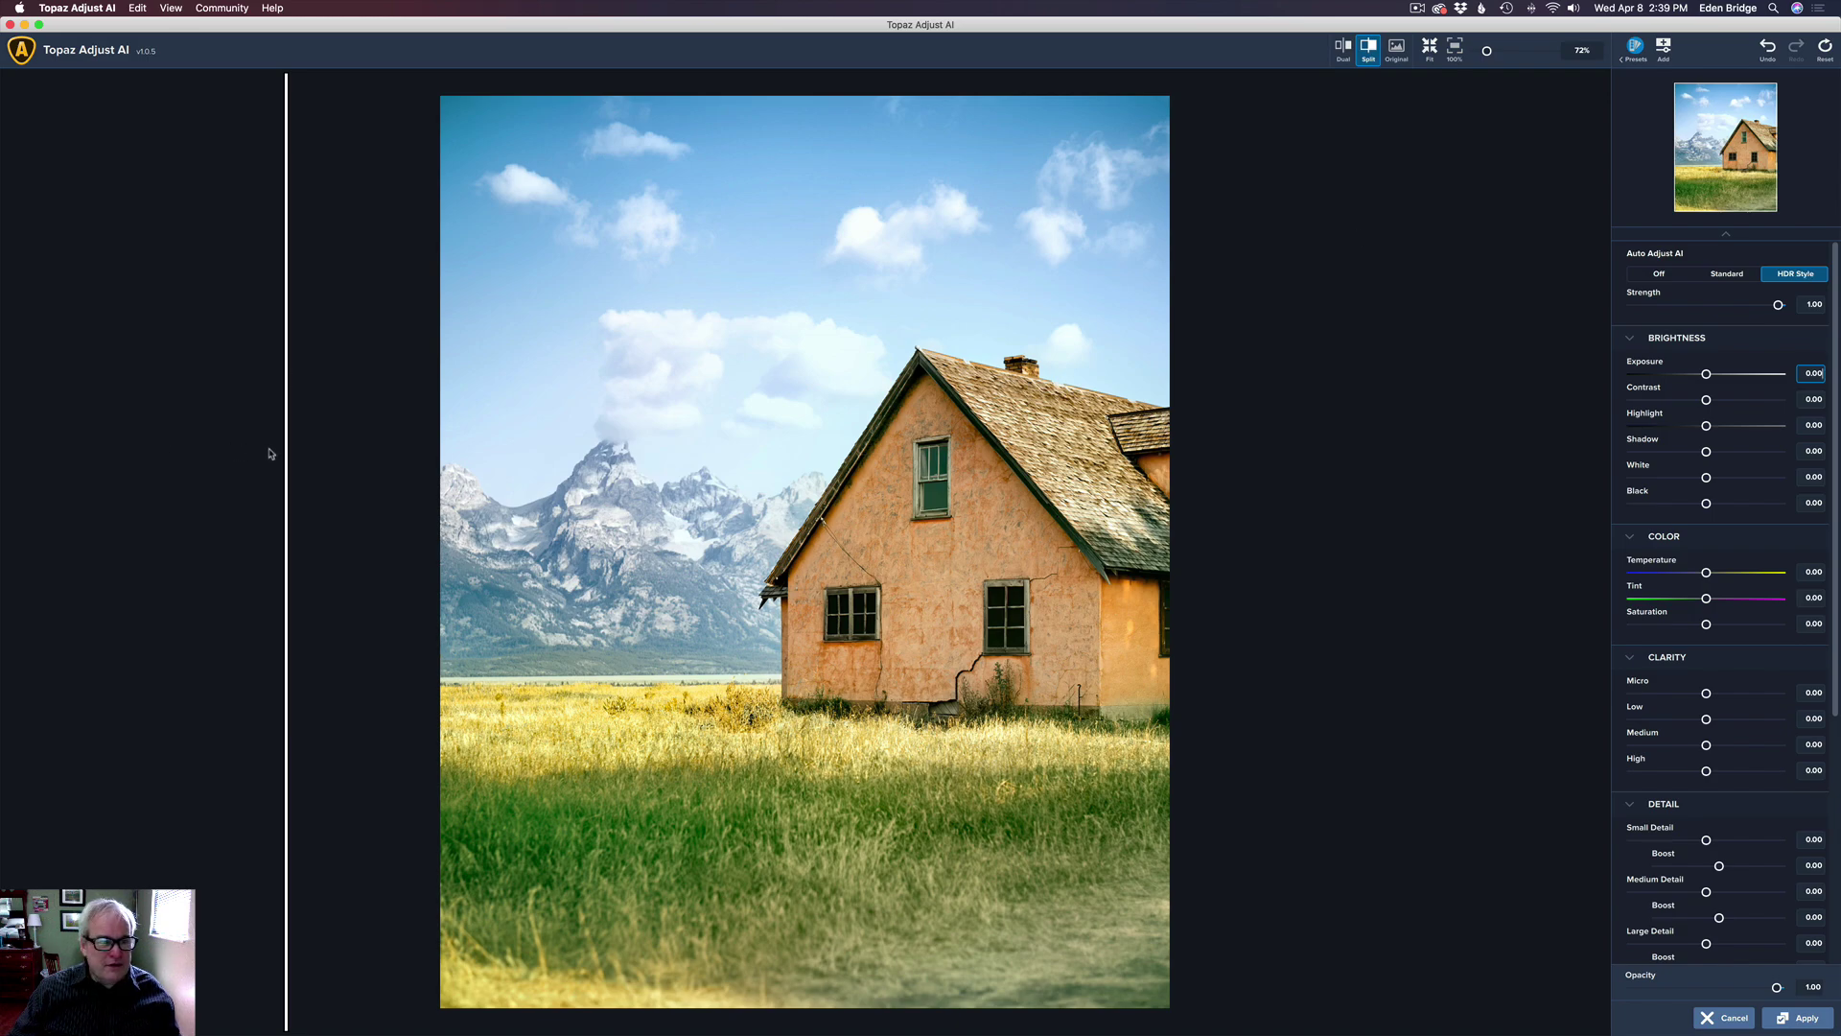
{"action": "mouse_move", "coordinate": [286, 447]}
{"action": "left_mouse_down"}
{"action": "mouse_move", "coordinate": [1282, 486]}
{"action": "mouse_move", "coordinate": [272, 451]}
{"action": "left_mouse_up"}
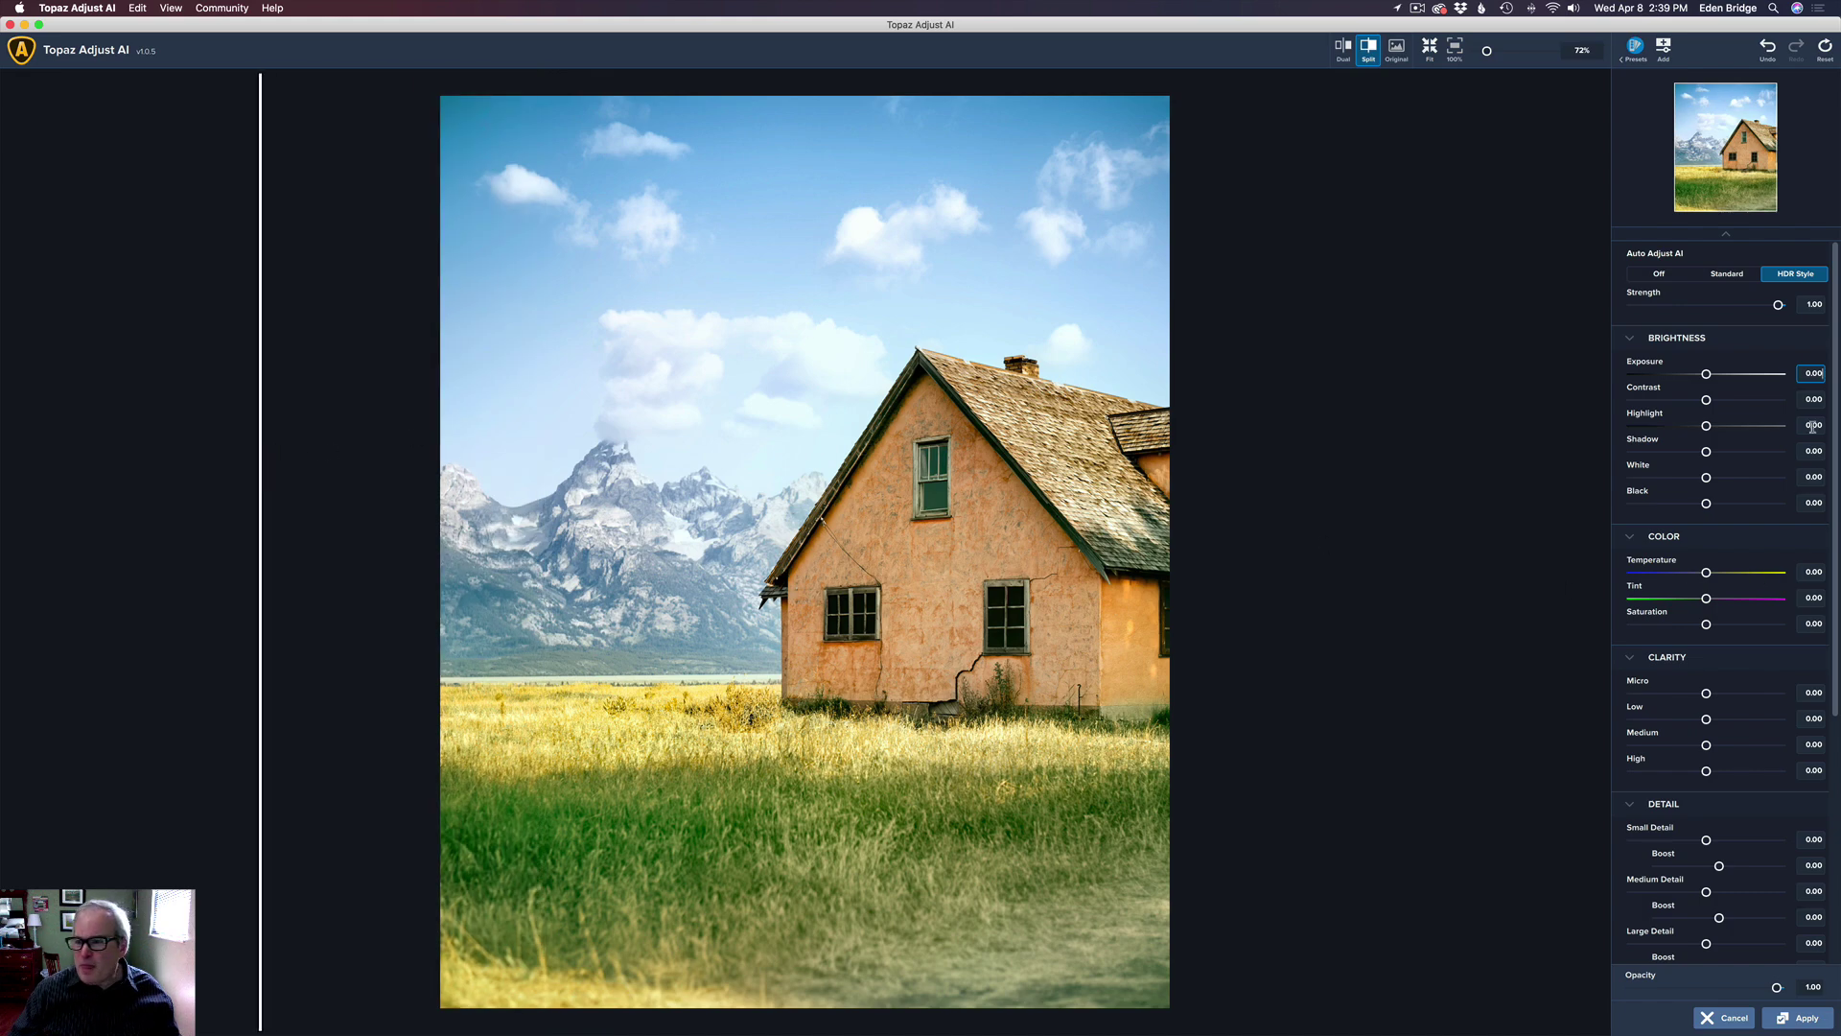
{"action": "left_click_drag", "start_coordinate": [1706, 374], "coordinate": [1693, 375]}
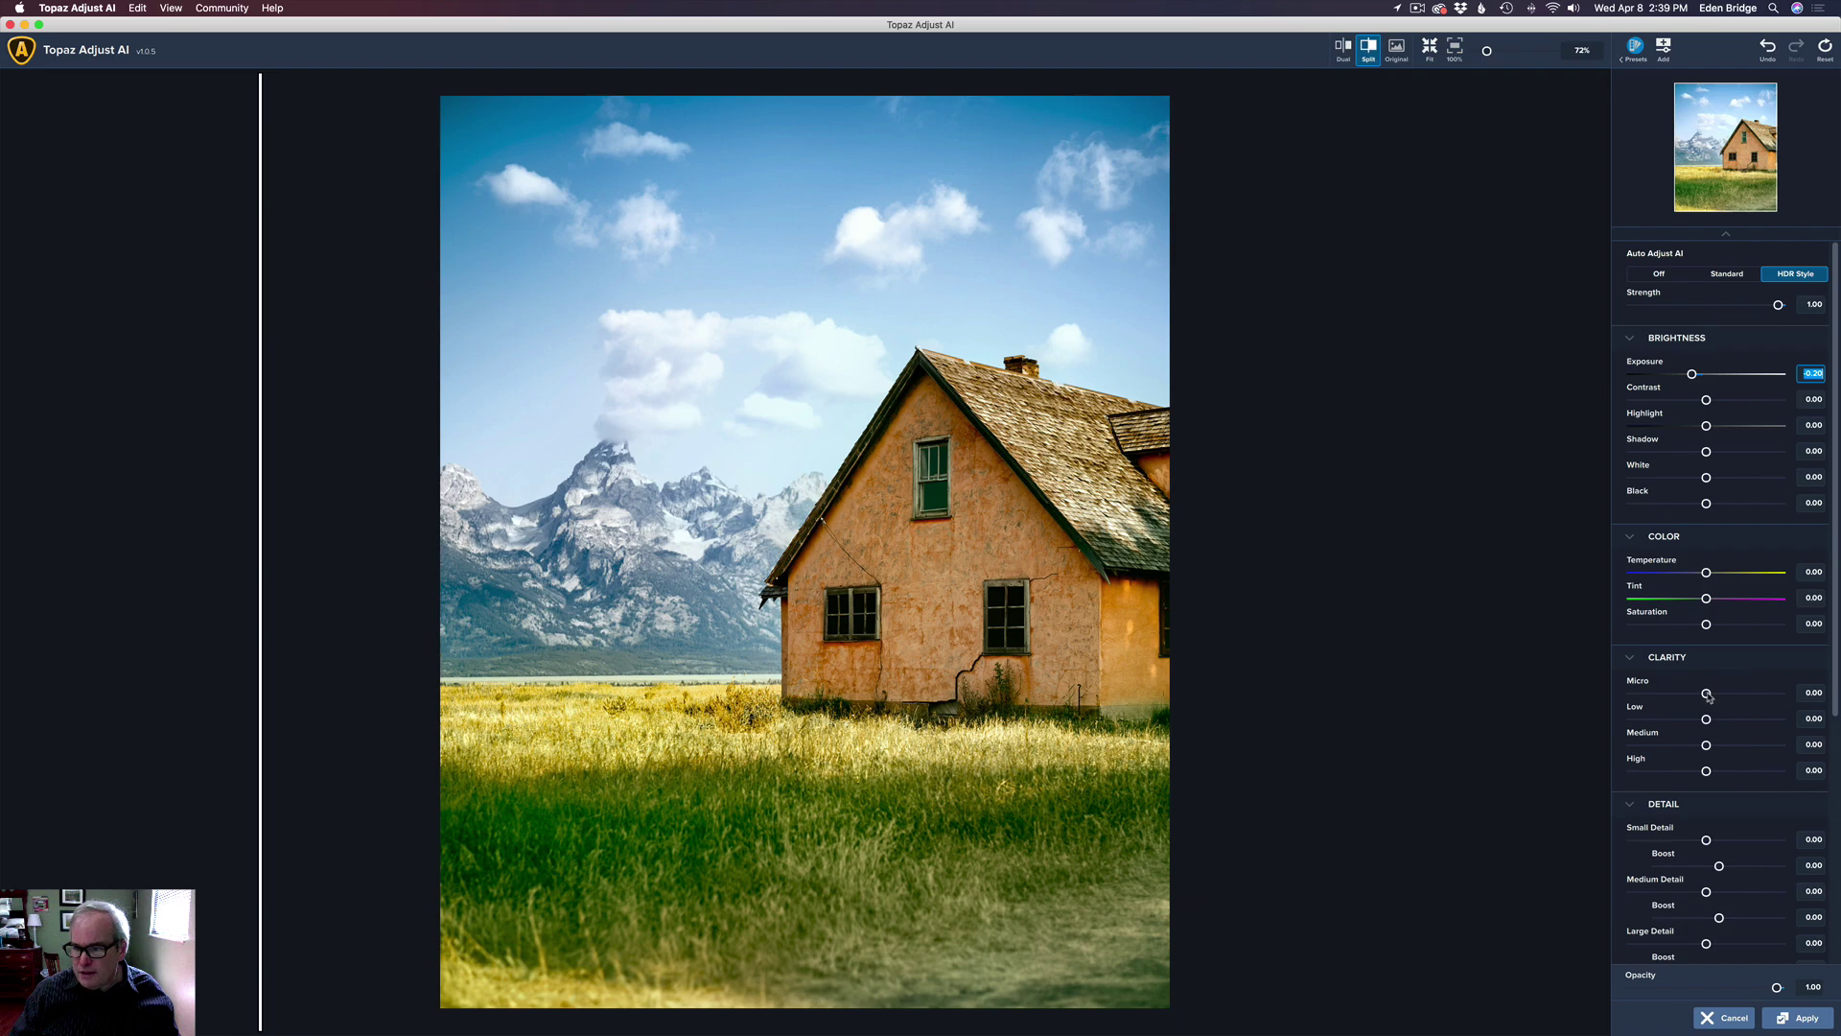
Raise clarity to Micro 0.30, Low 0.41, Medium 0.34 and High 0.46, comparing with the original.
{"action": "mouse_move", "coordinate": [1706, 694]}
{"action": "left_mouse_down"}
{"action": "mouse_move", "coordinate": [1762, 696]}
{"action": "mouse_move", "coordinate": [1727, 696]}
{"action": "left_mouse_up"}
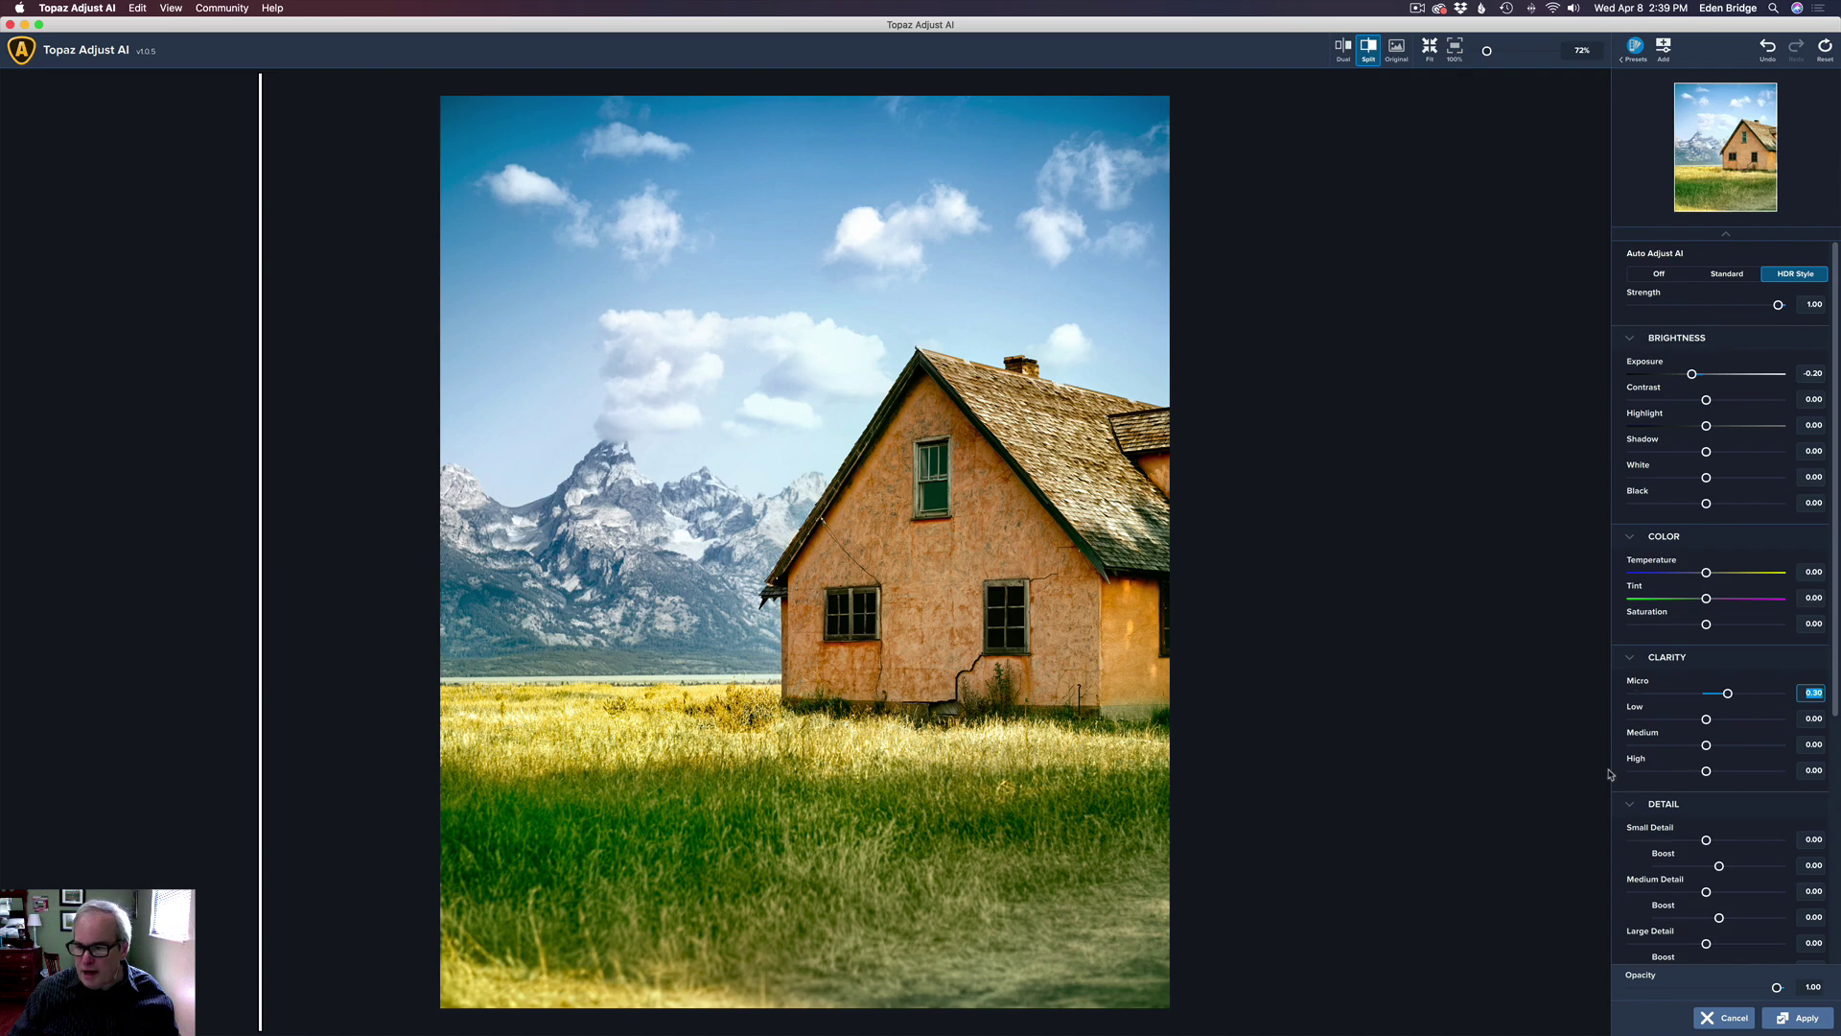
{"action": "left_click_drag", "start_coordinate": [1706, 719], "coordinate": [1738, 729]}
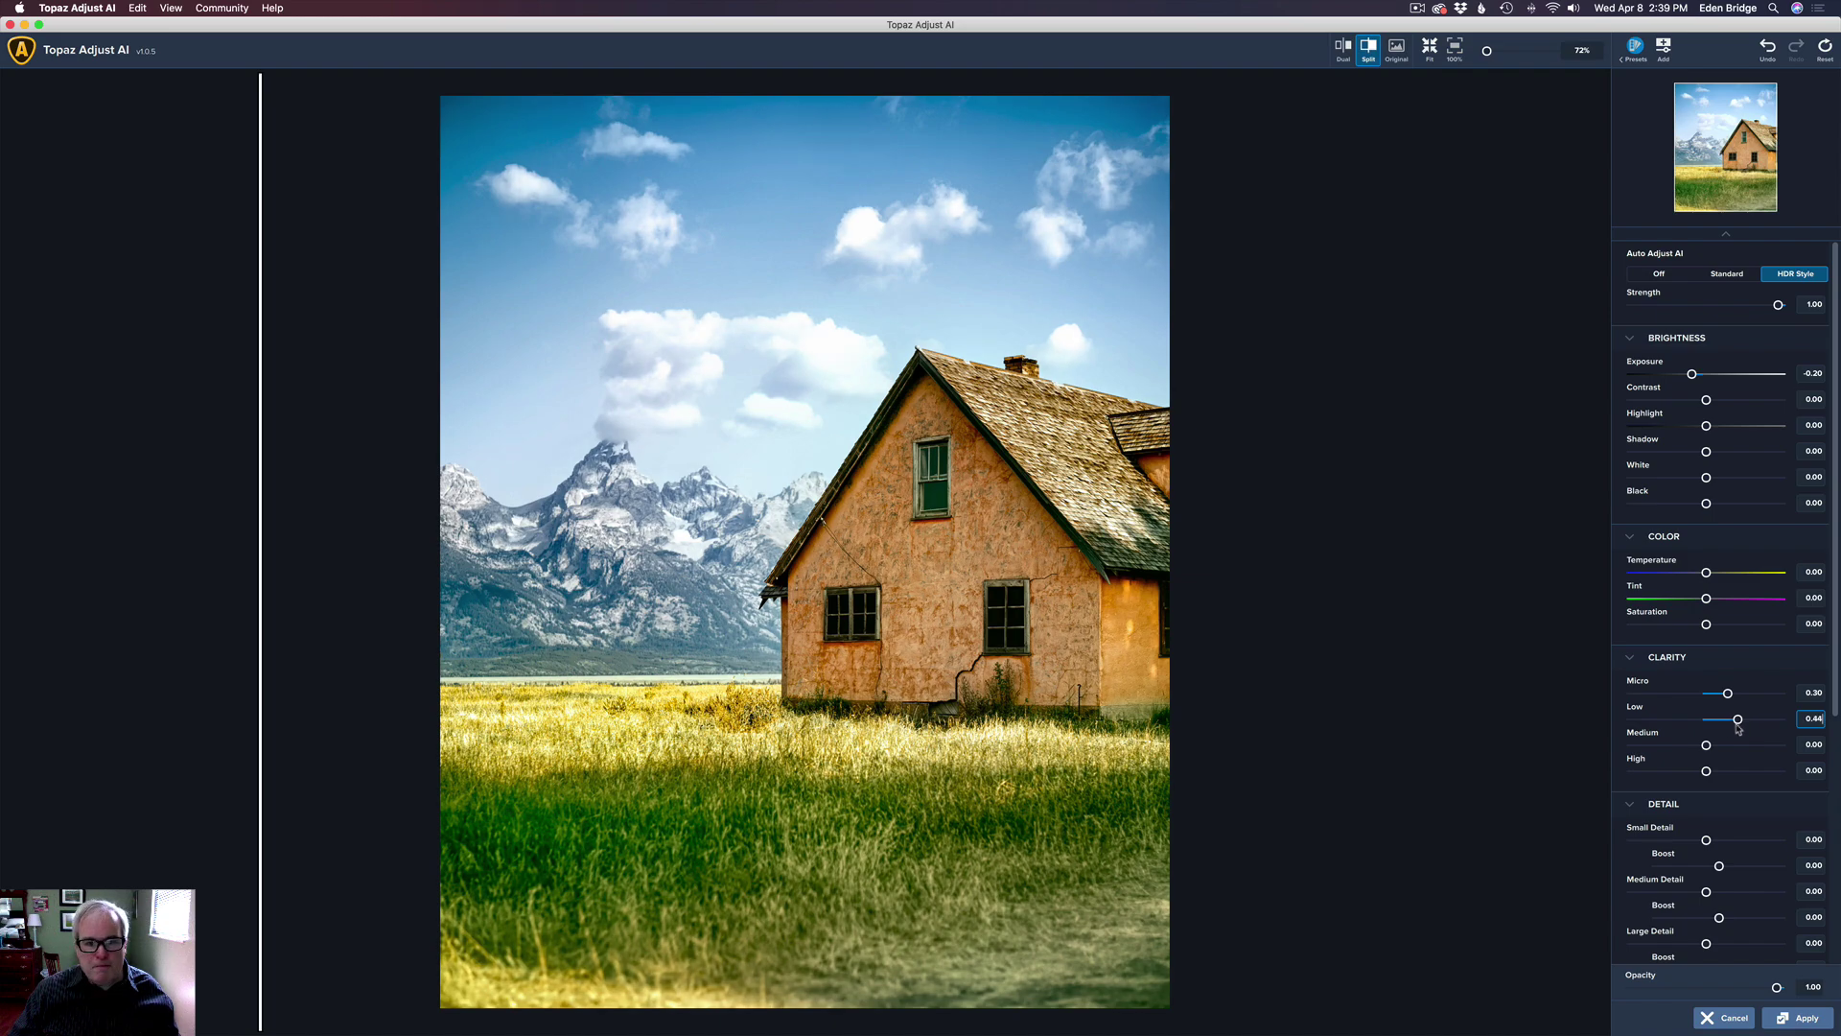
{"action": "left_click", "coordinate": [1736, 727]}
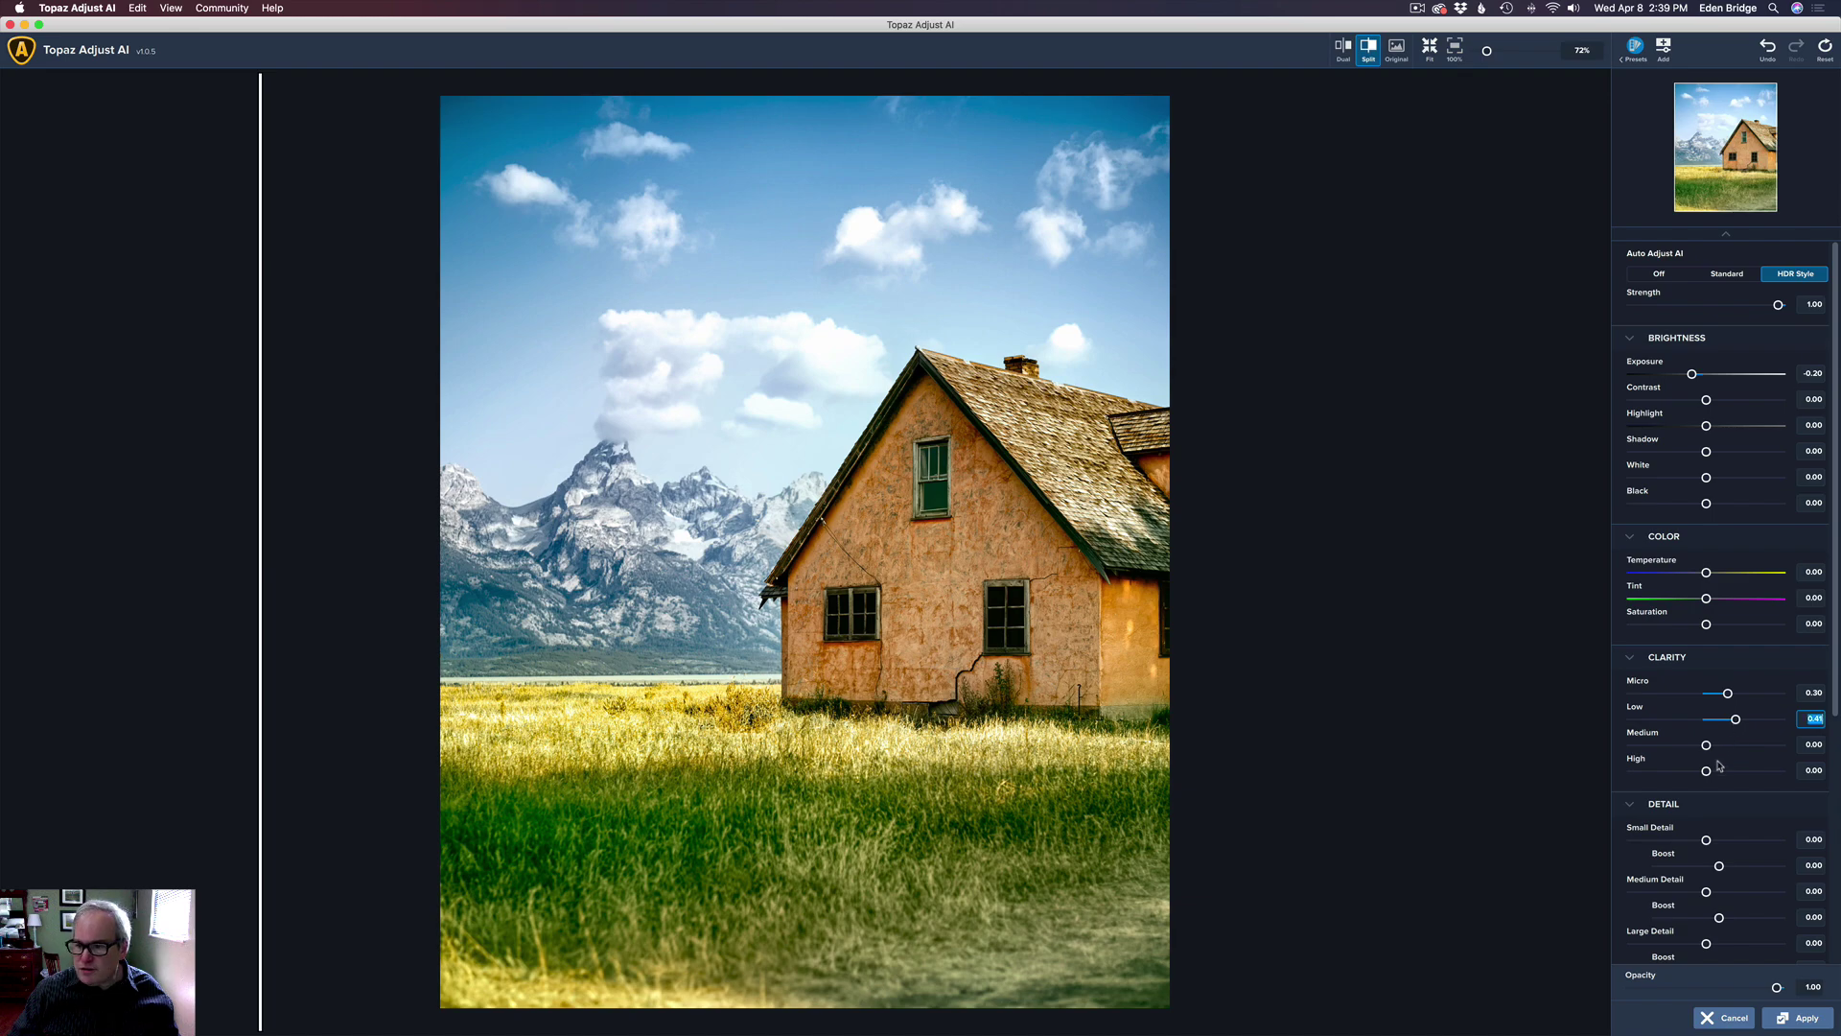
{"action": "mouse_move", "coordinate": [1711, 750]}
{"action": "left_mouse_down"}
{"action": "mouse_move", "coordinate": [1765, 755]}
{"action": "mouse_move", "coordinate": [1733, 754]}
{"action": "left_mouse_up"}
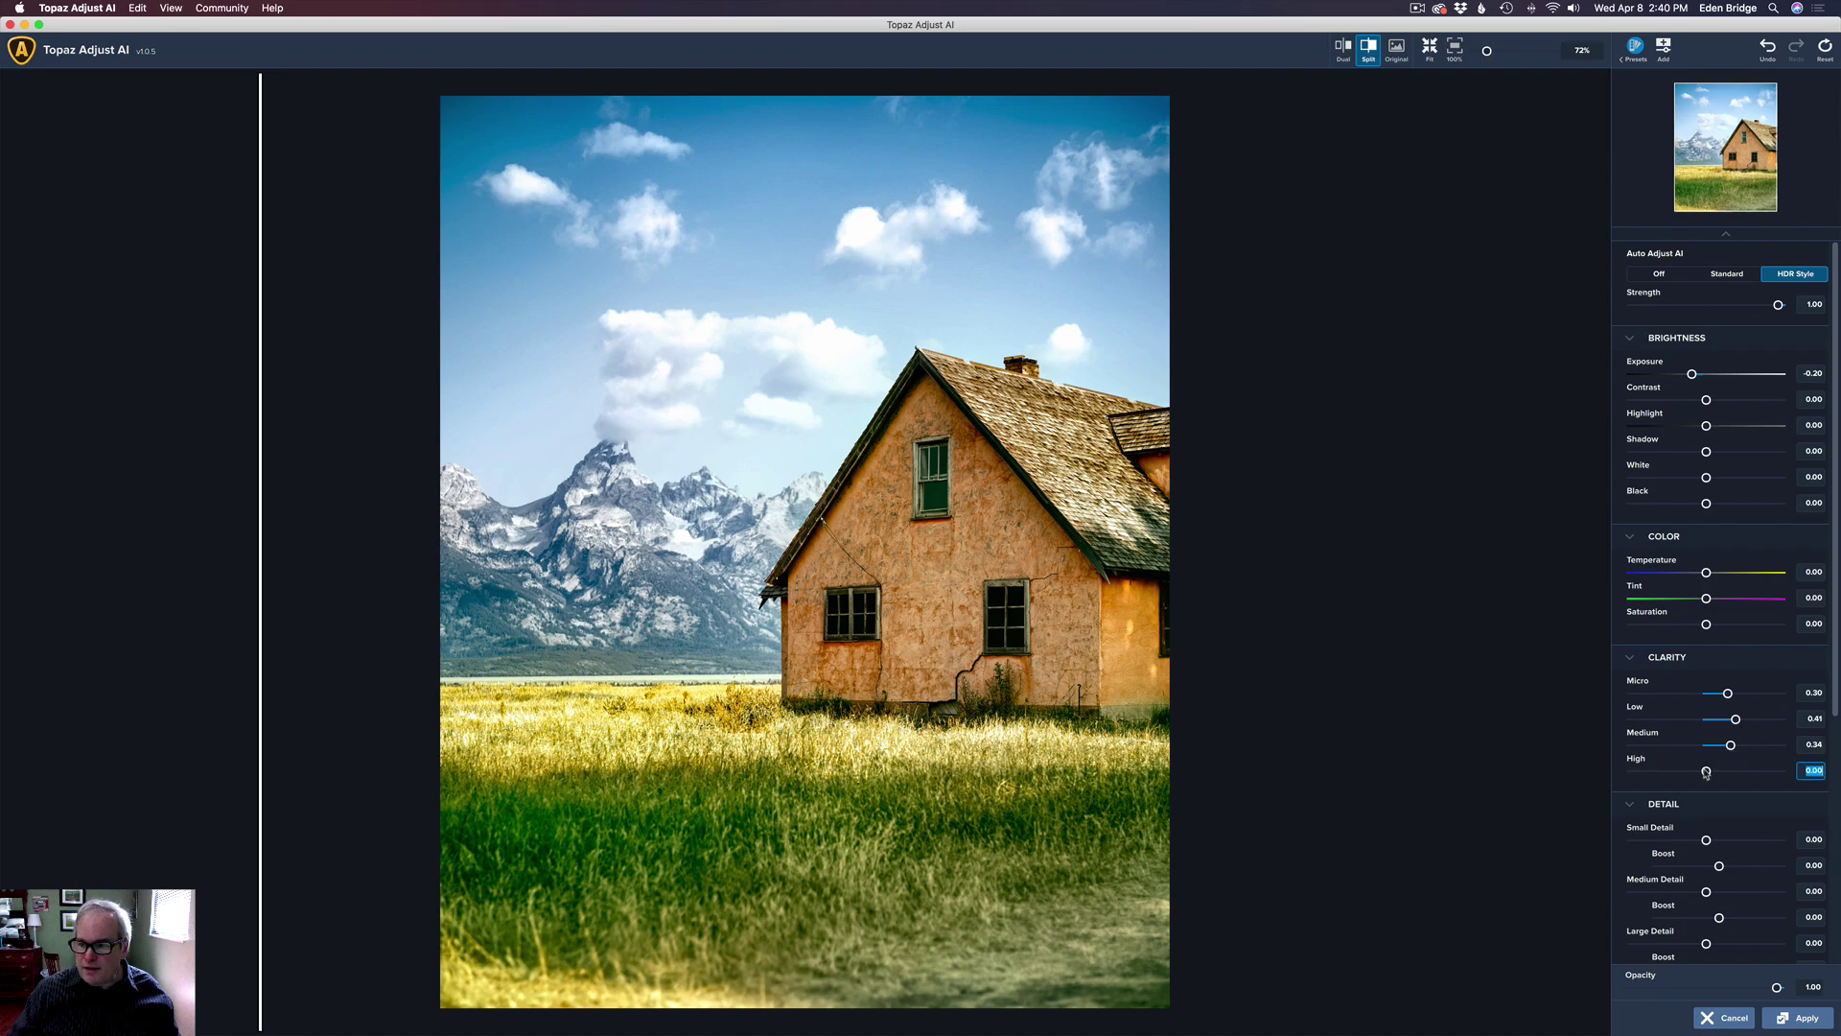
{"action": "left_click_drag", "start_coordinate": [1706, 771], "coordinate": [1749, 777]}
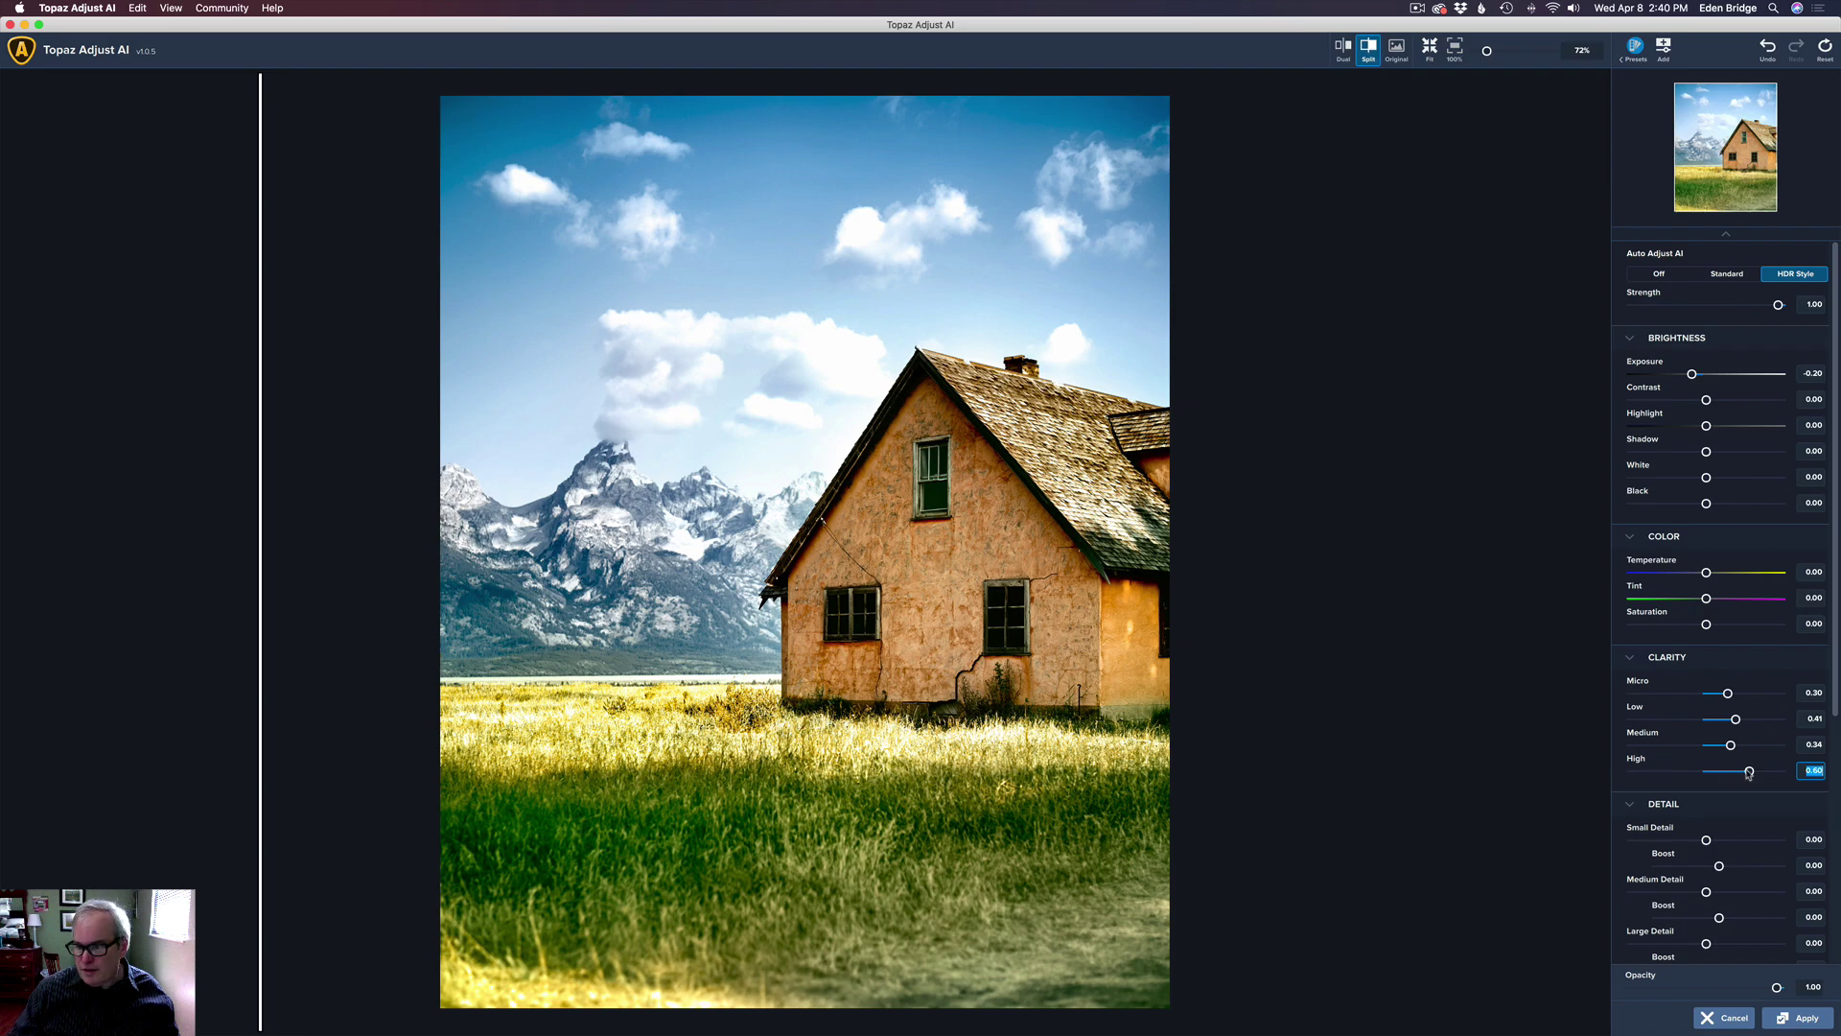
{"action": "left_click_drag", "start_coordinate": [1750, 774], "coordinate": [1726, 773]}
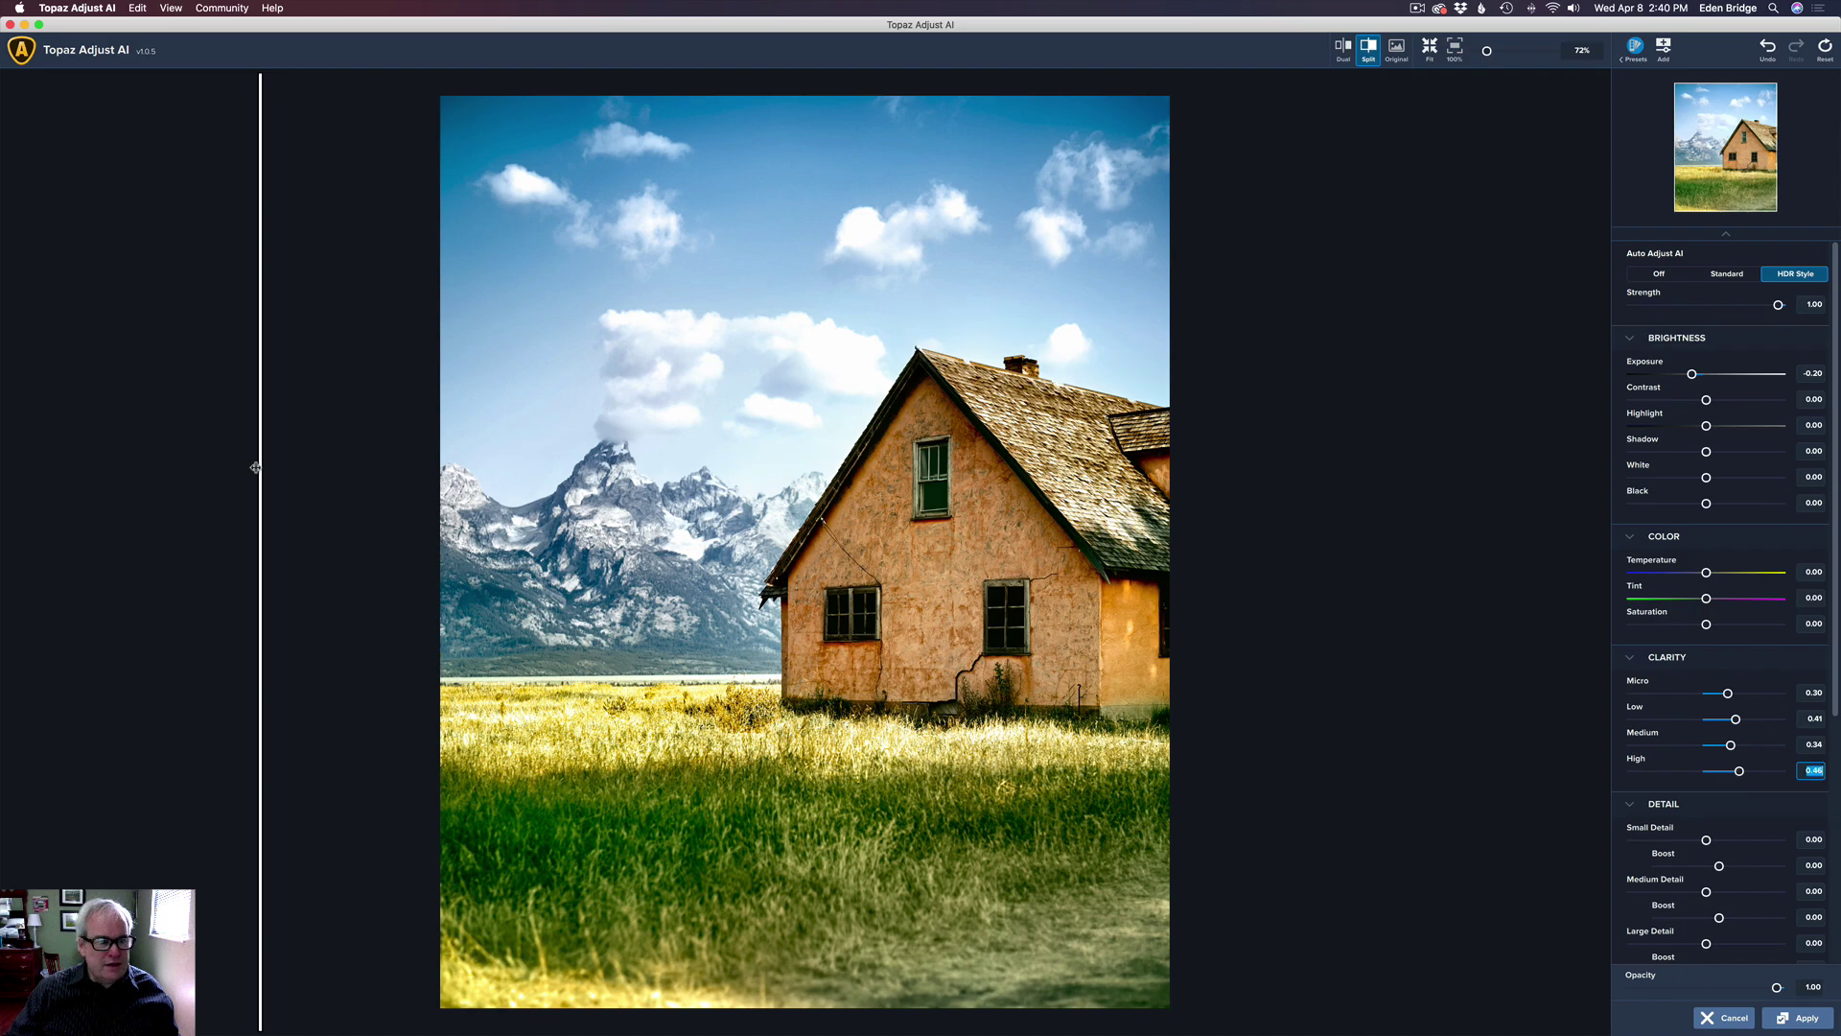
{"action": "left_click_drag", "start_coordinate": [259, 467], "coordinate": [381, 463]}
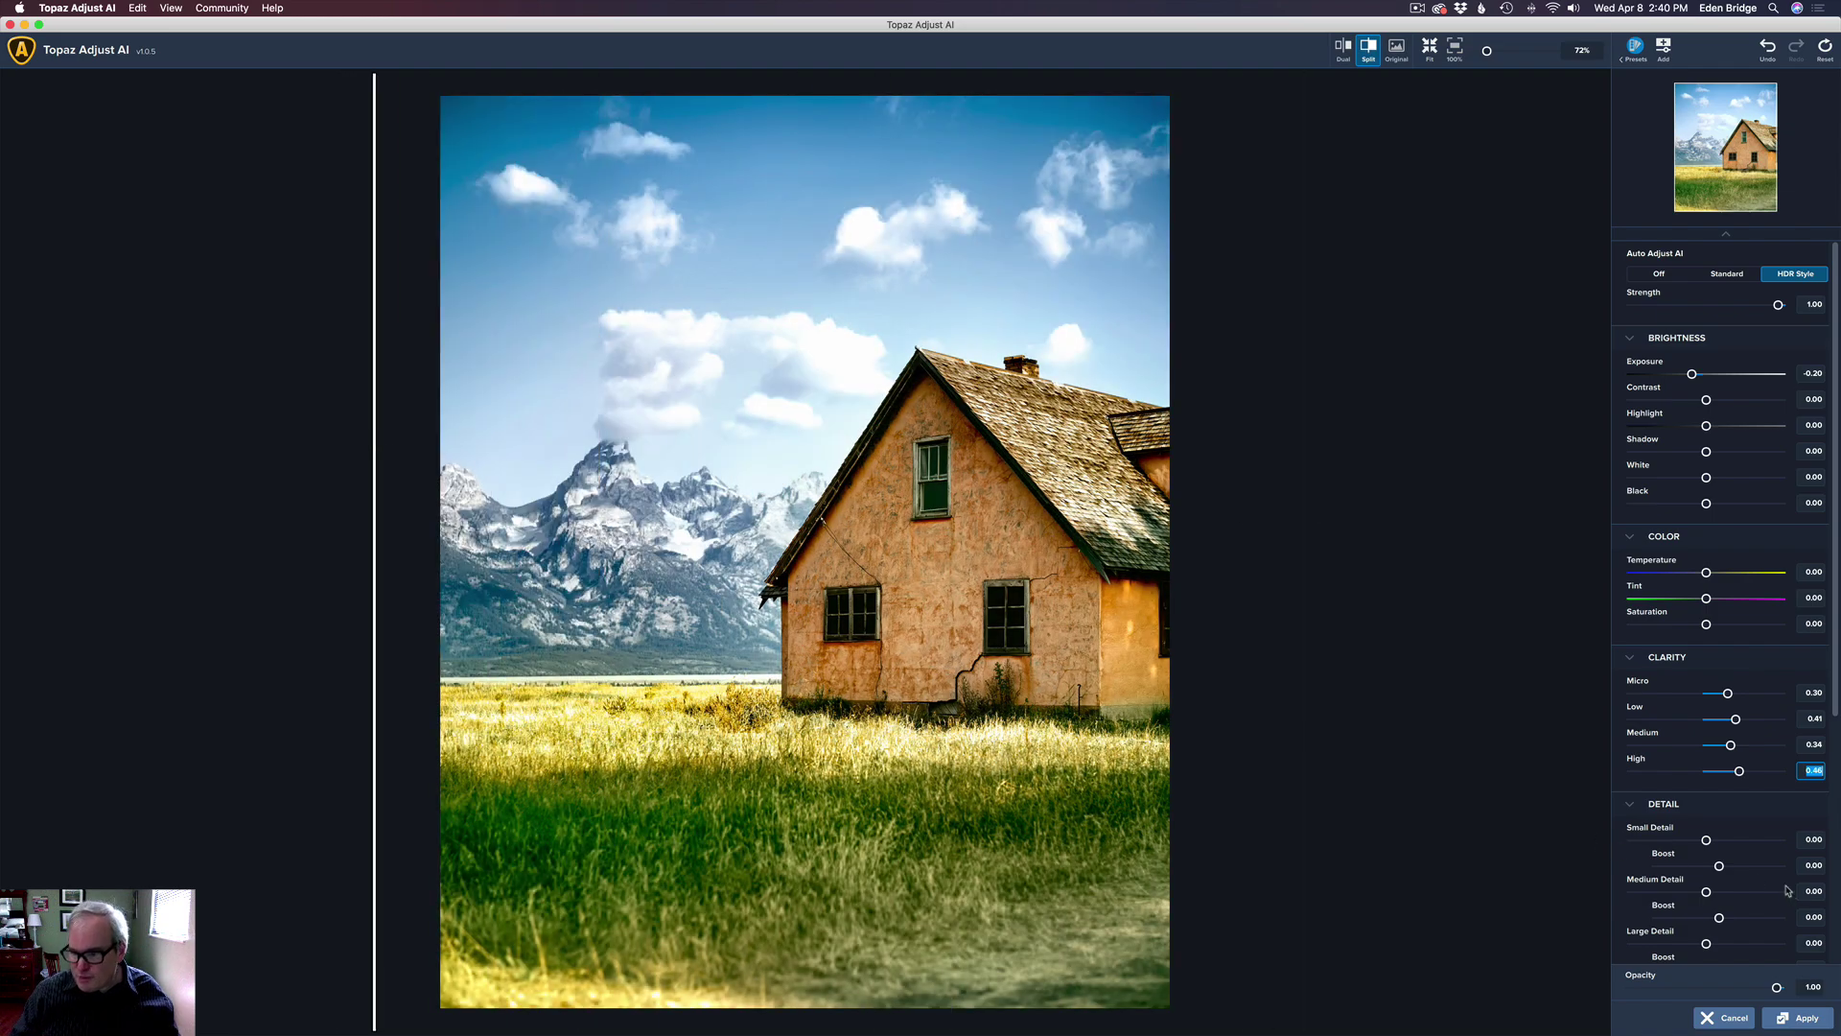
Set Small Detail to 0.13 and nudge Medium Detail to about 0.05 on the farmhouse.
{"action": "left_click", "coordinate": [1707, 841]}
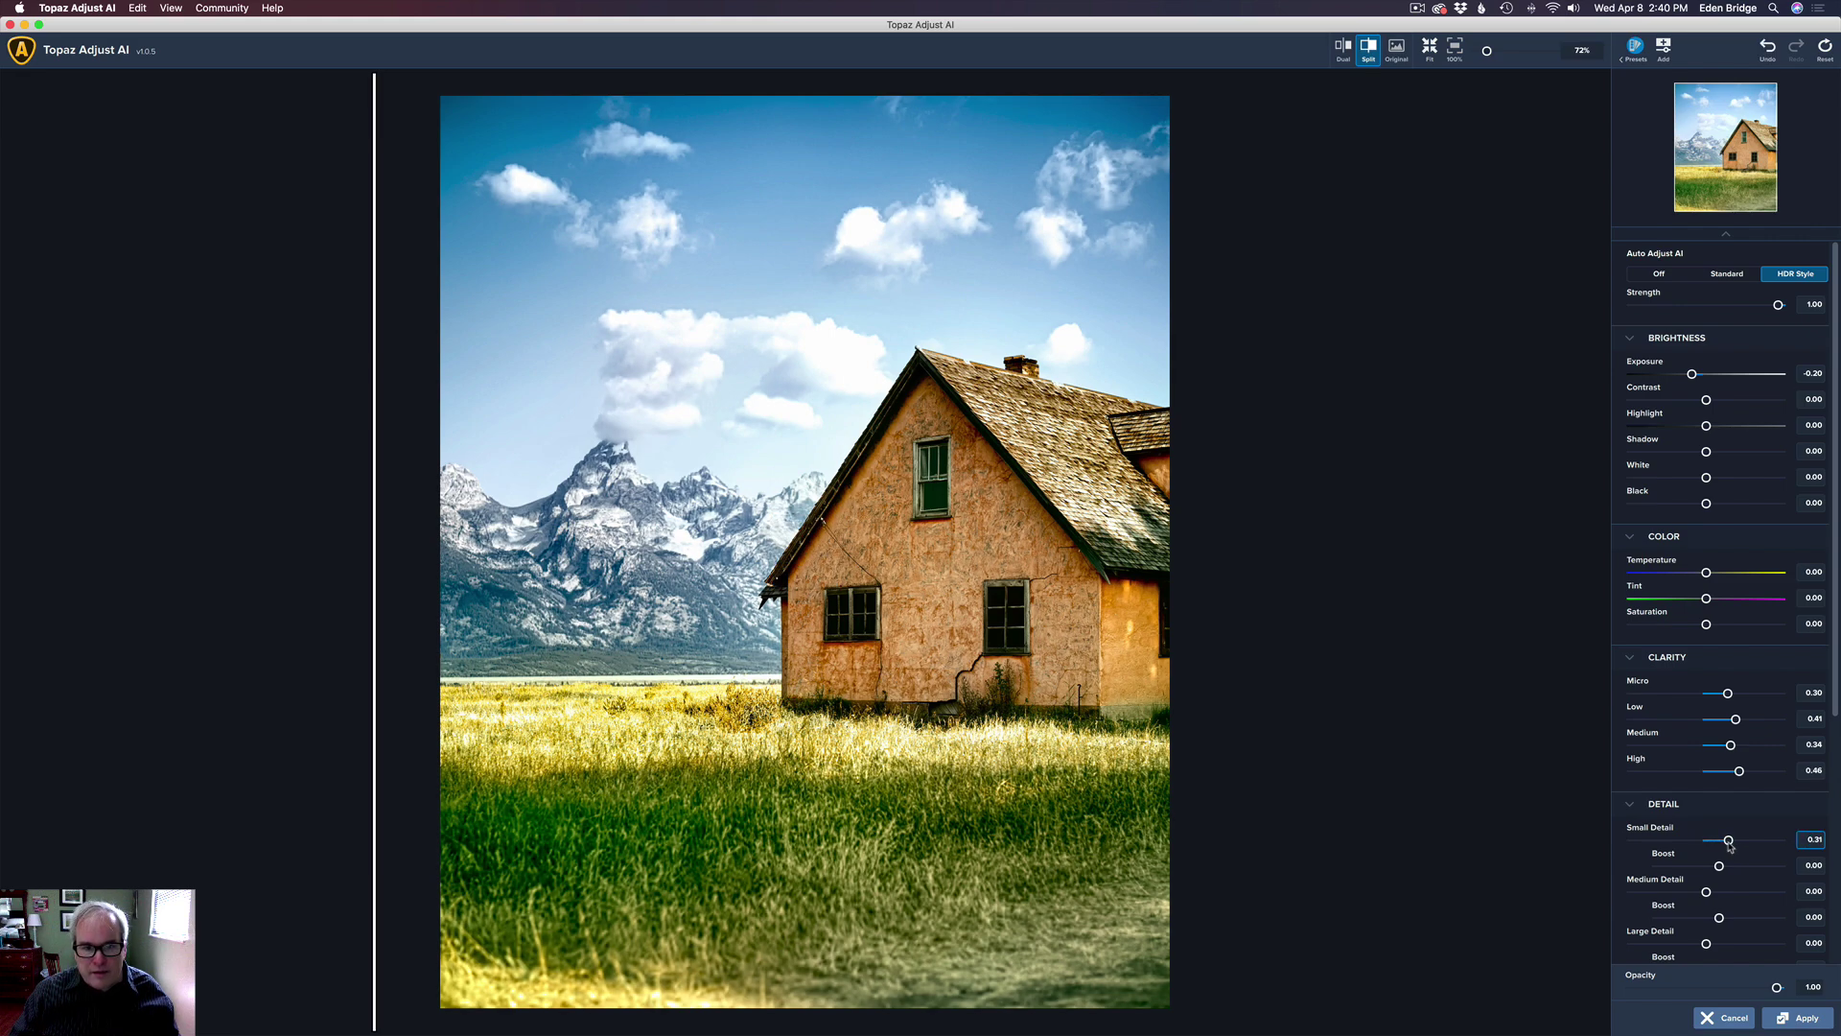
{"action": "left_click_drag", "start_coordinate": [1730, 845], "coordinate": [1718, 848]}
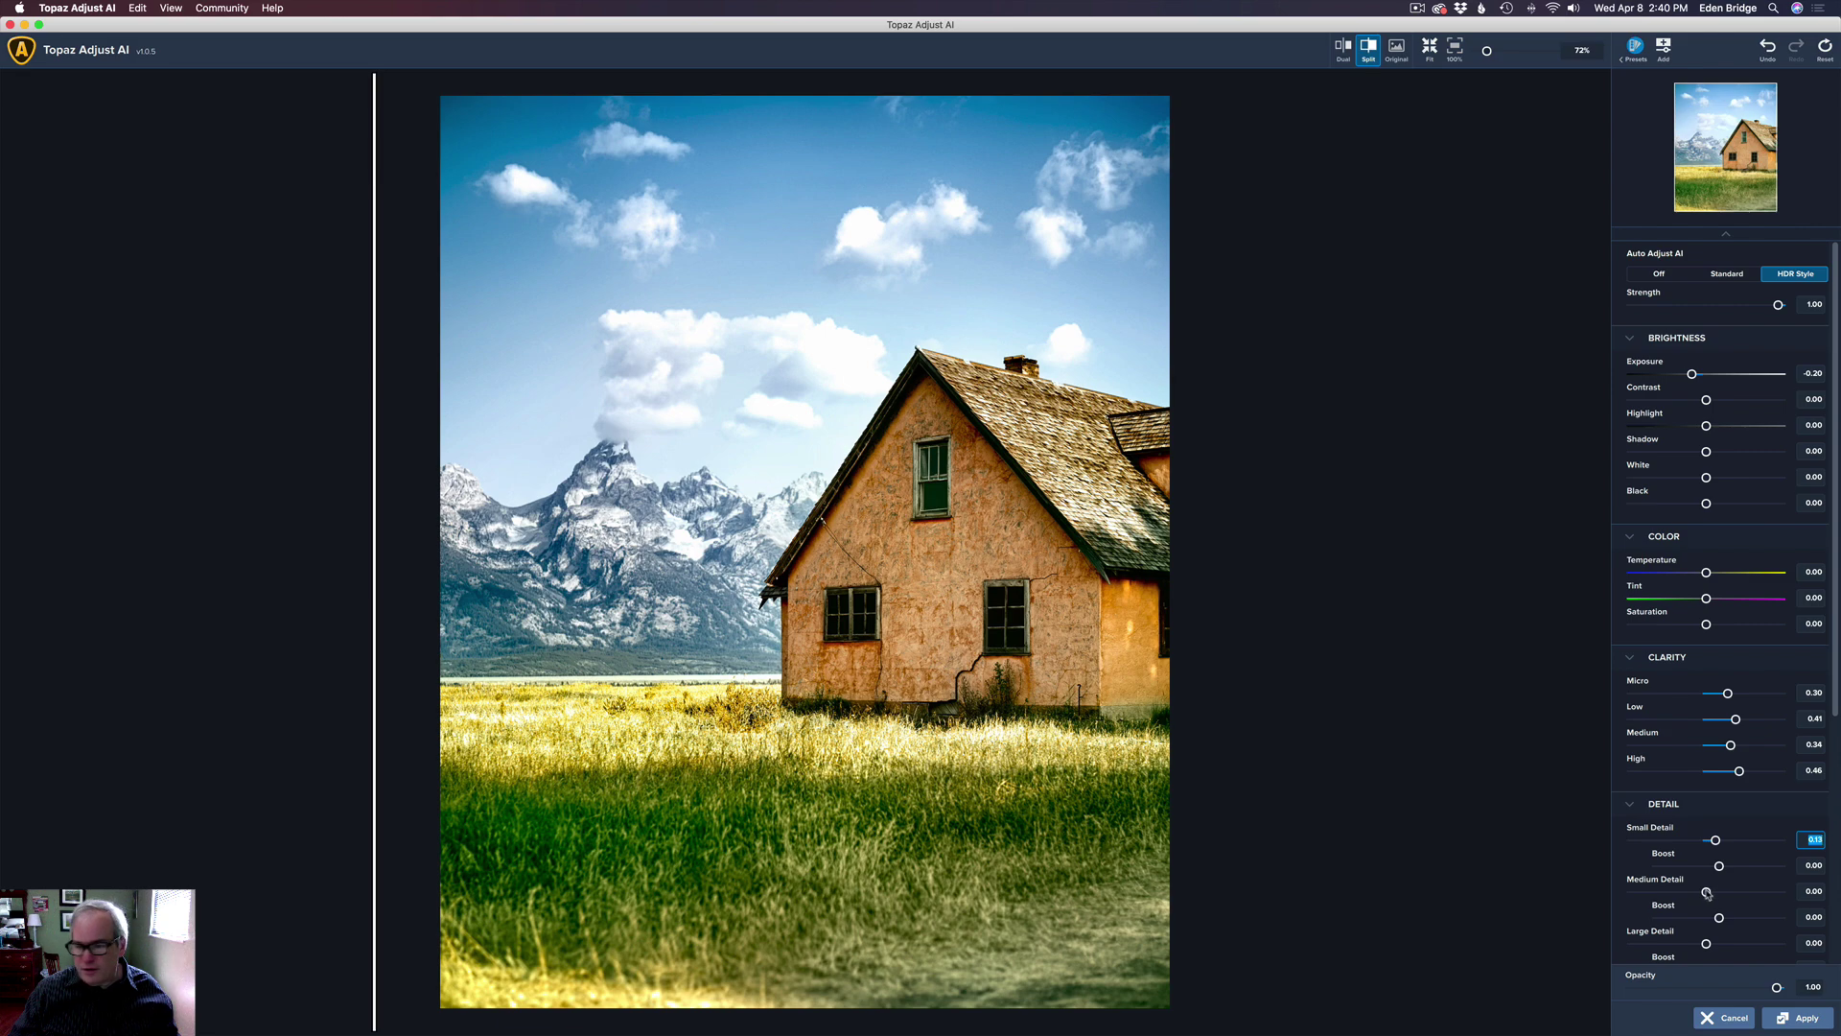
{"action": "left_click", "coordinate": [1707, 893]}
{"action": "left_click_drag", "start_coordinate": [1707, 893], "coordinate": [1709, 893]}
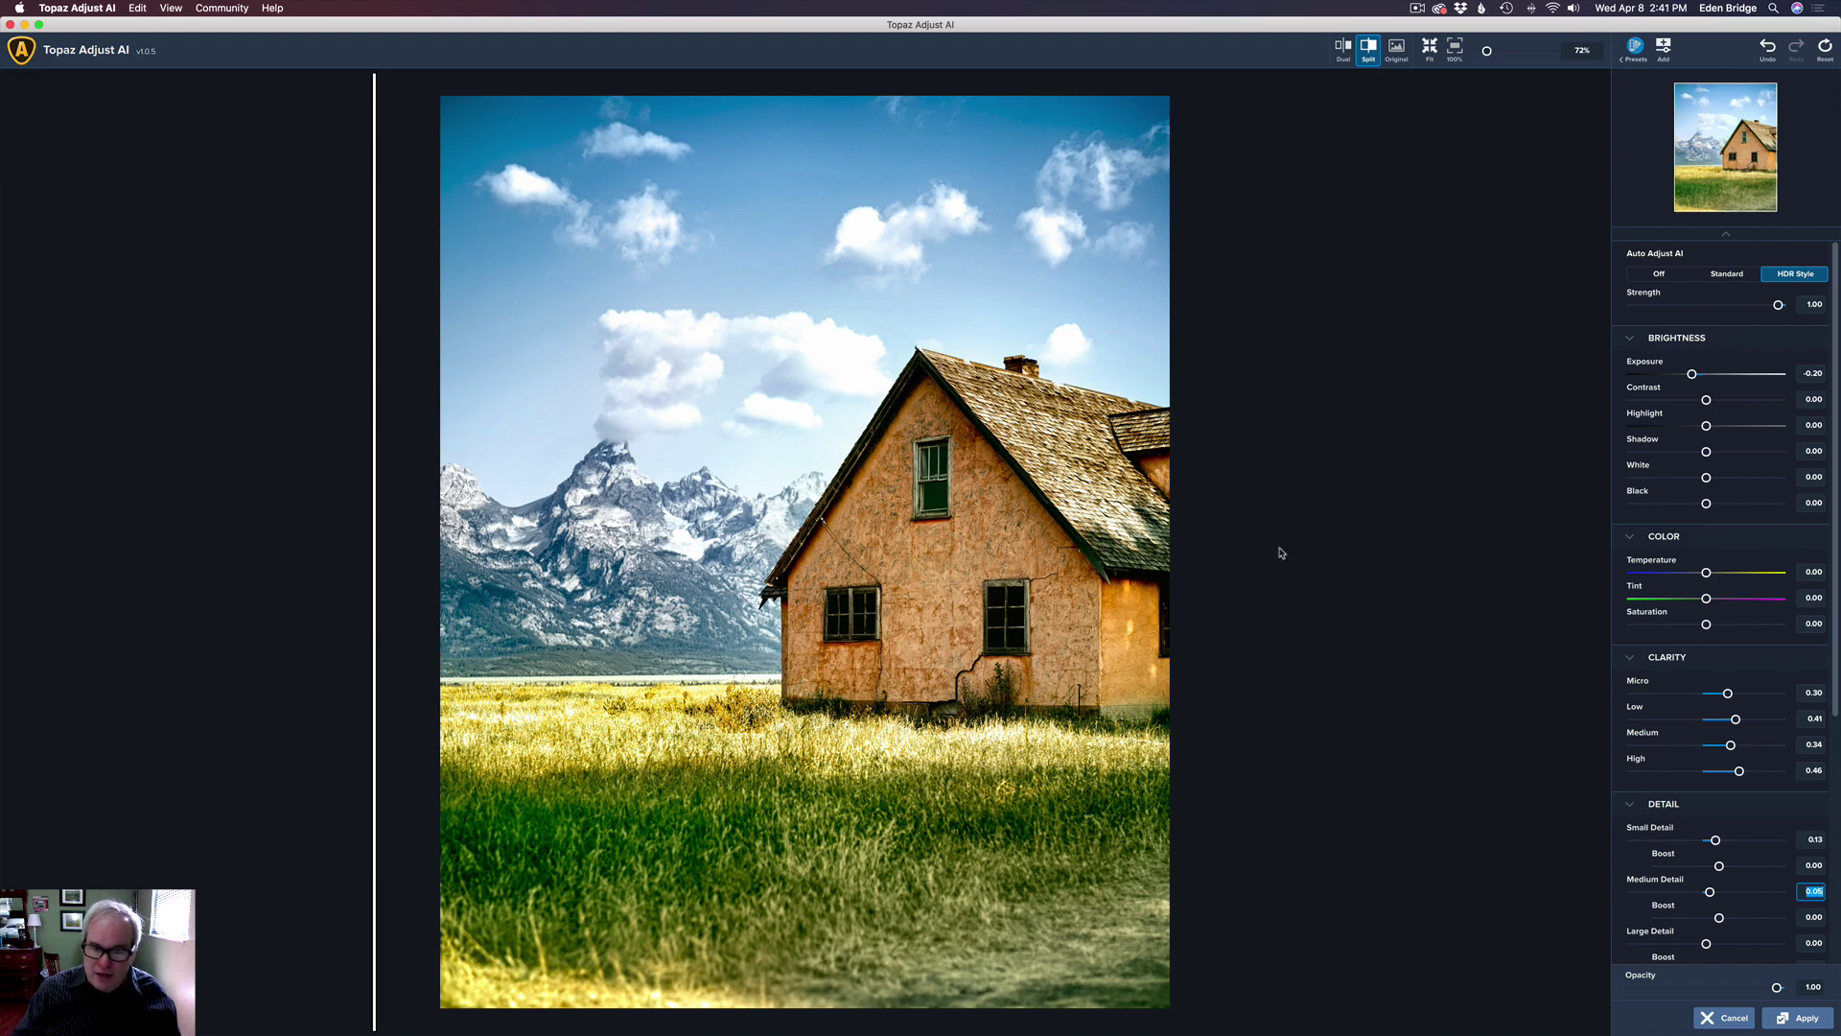
Apply the farmhouse adjustments, compare Layer 1 off and on, then open the barn photo in Topaz Adjust AI.
{"action": "left_click", "coordinate": [1808, 1017]}
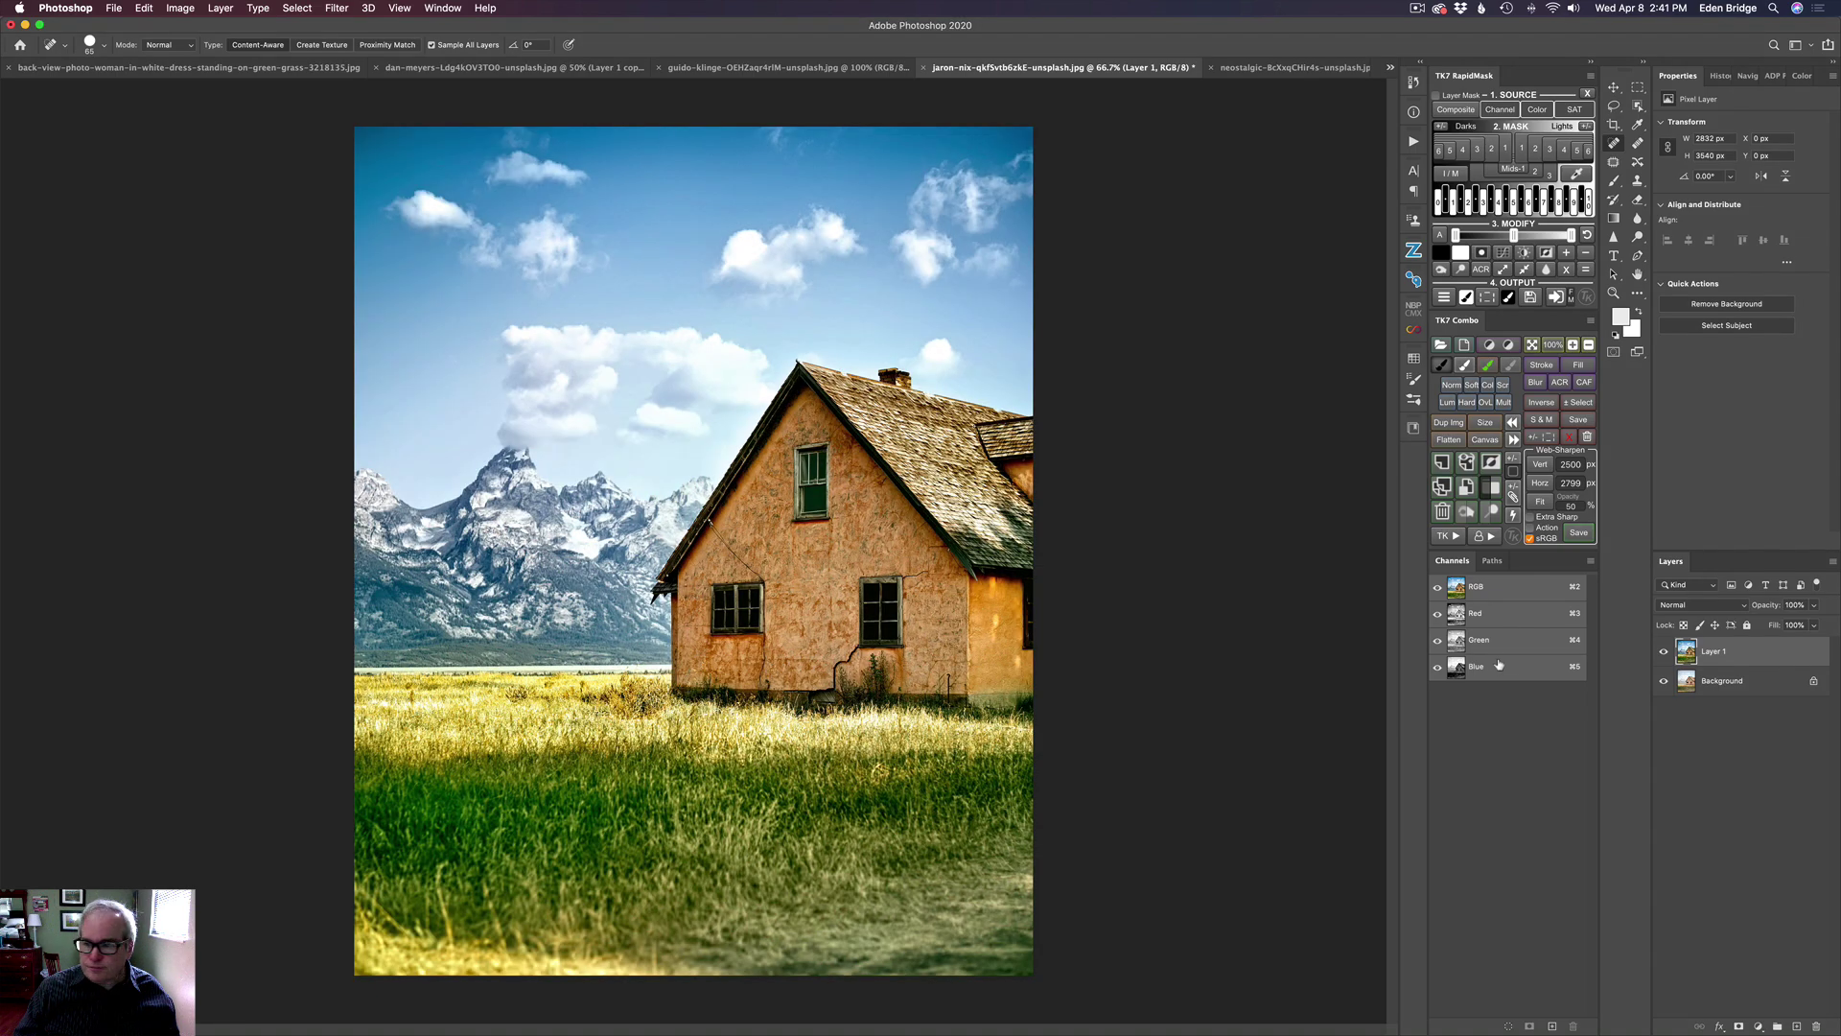
{"action": "left_click", "coordinate": [1665, 652]}
{"action": "left_click", "coordinate": [1665, 652]}
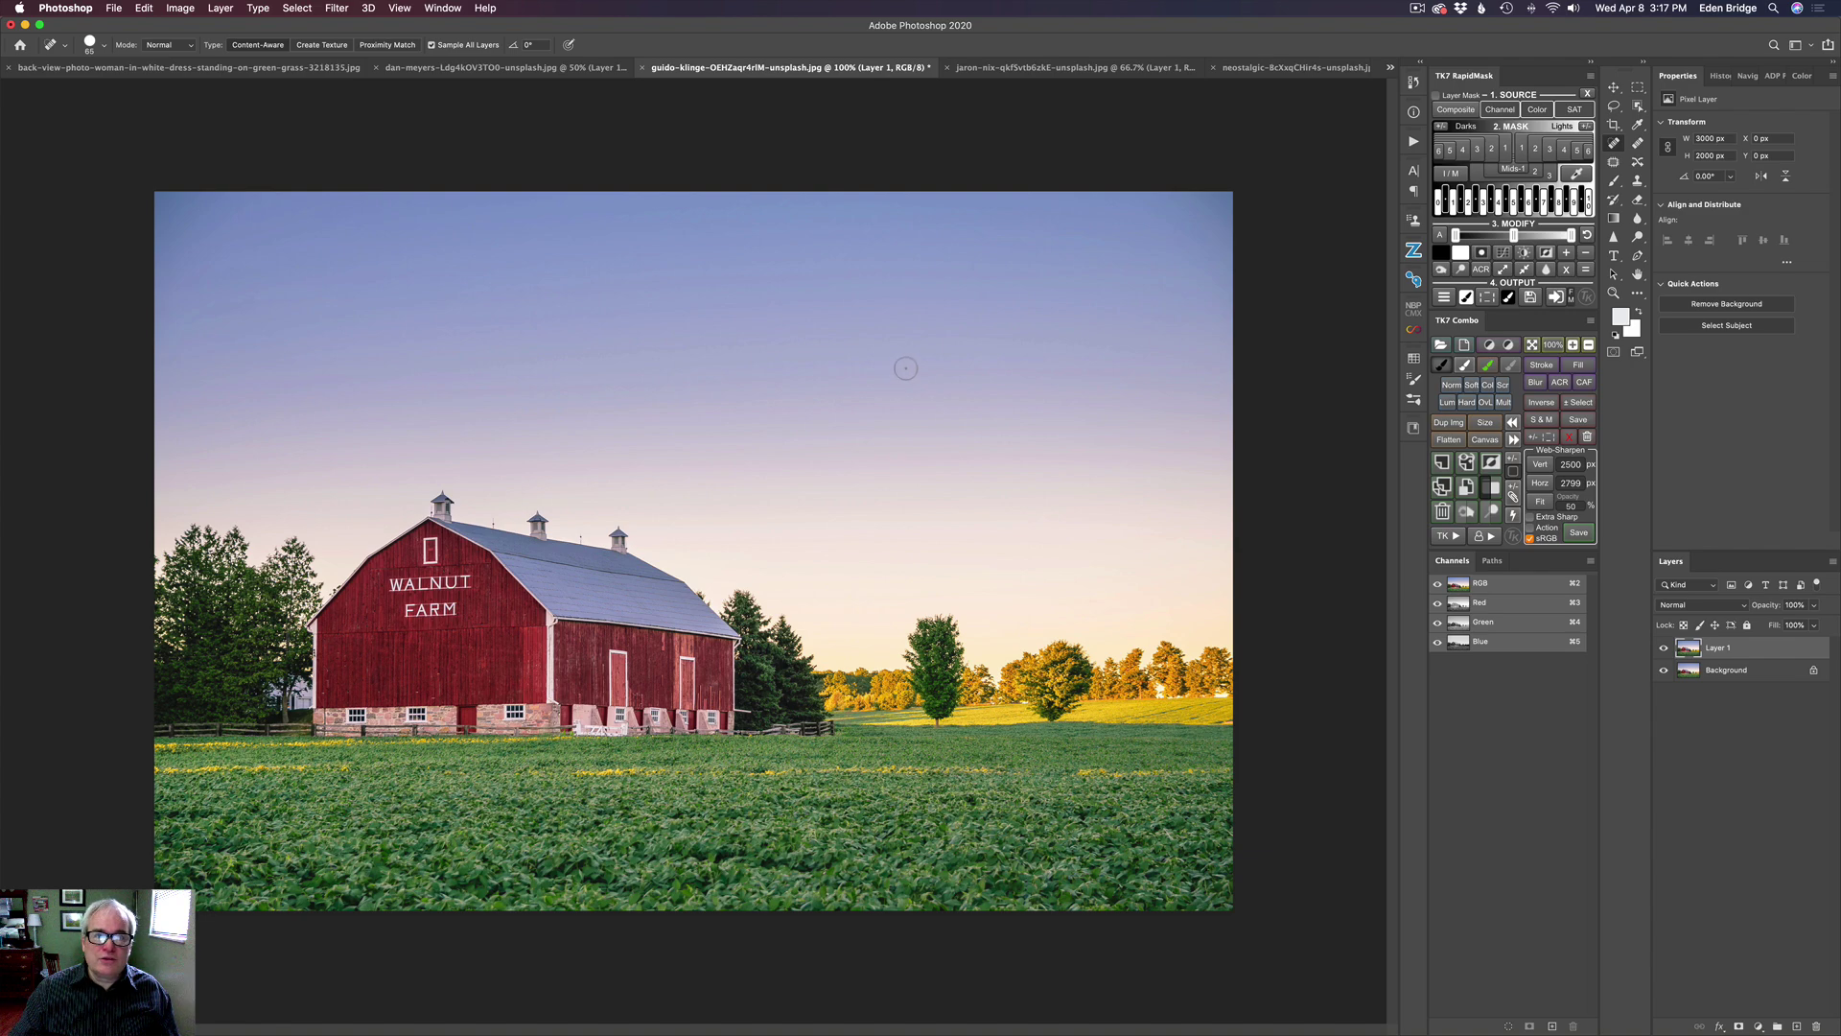
{"action": "left_click", "coordinate": [338, 10]}
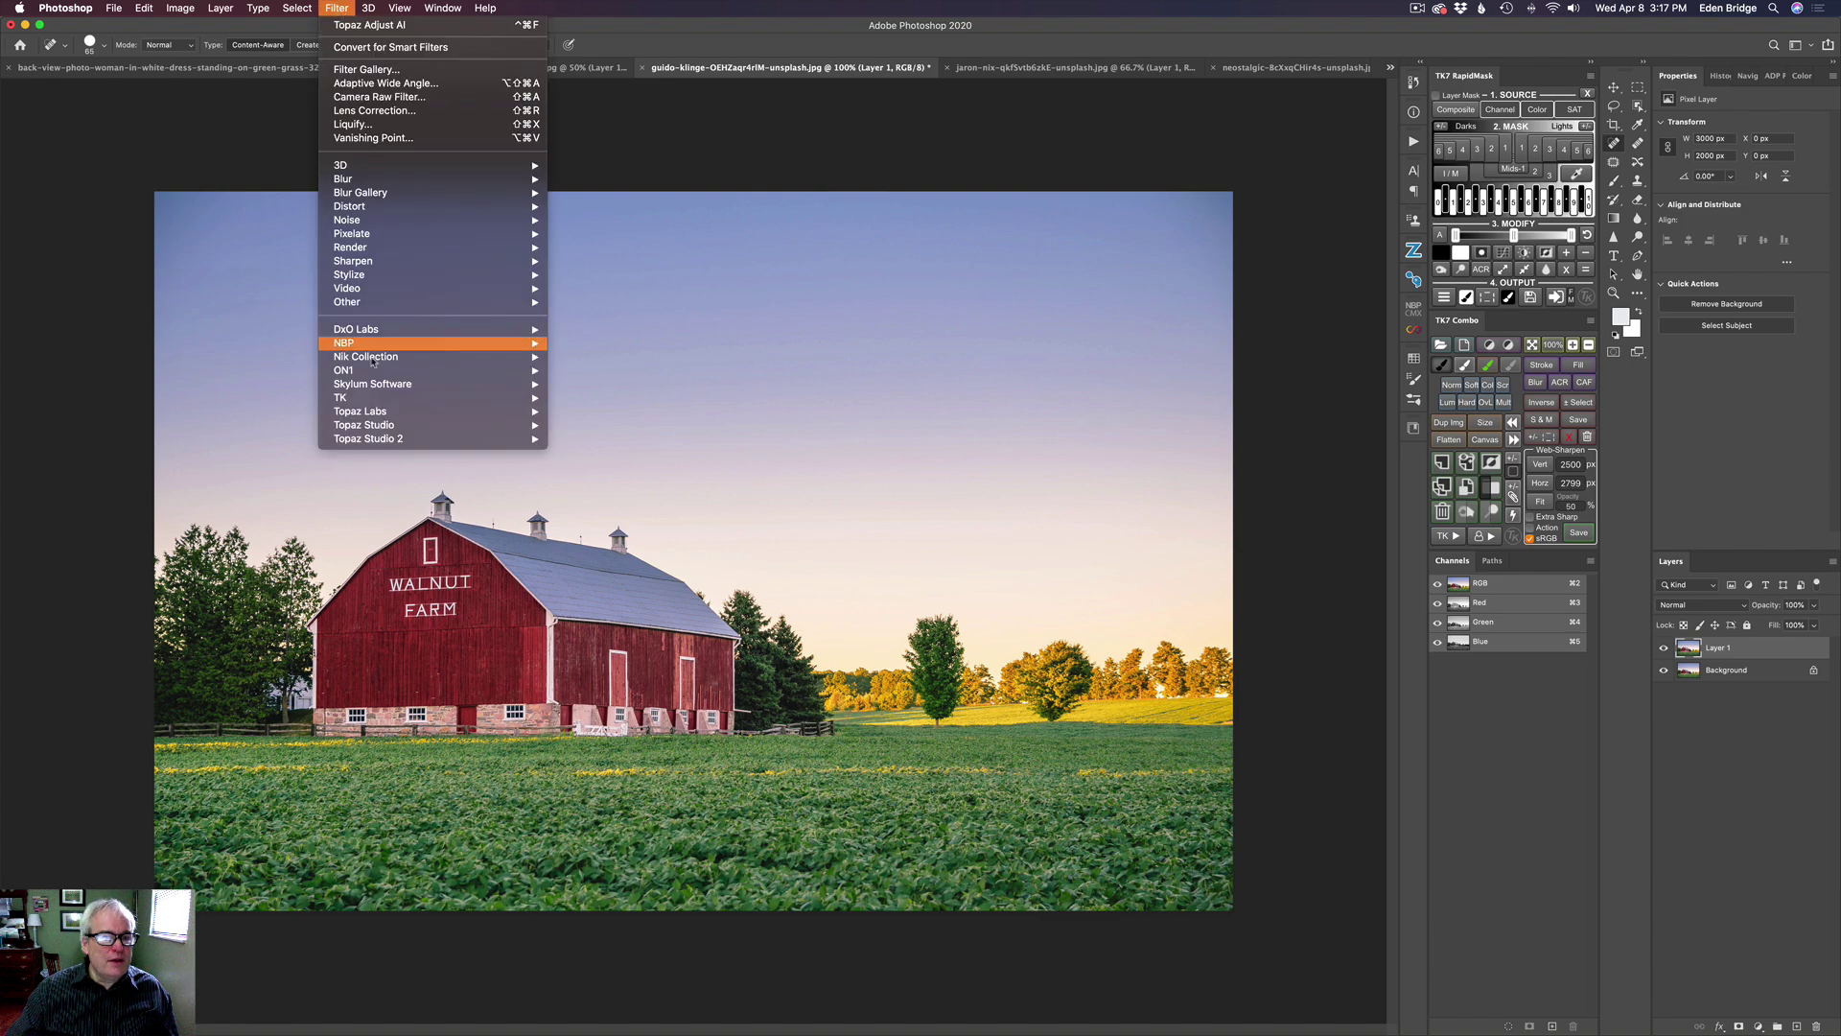
{"action": "mouse_move", "coordinate": [392, 425]}
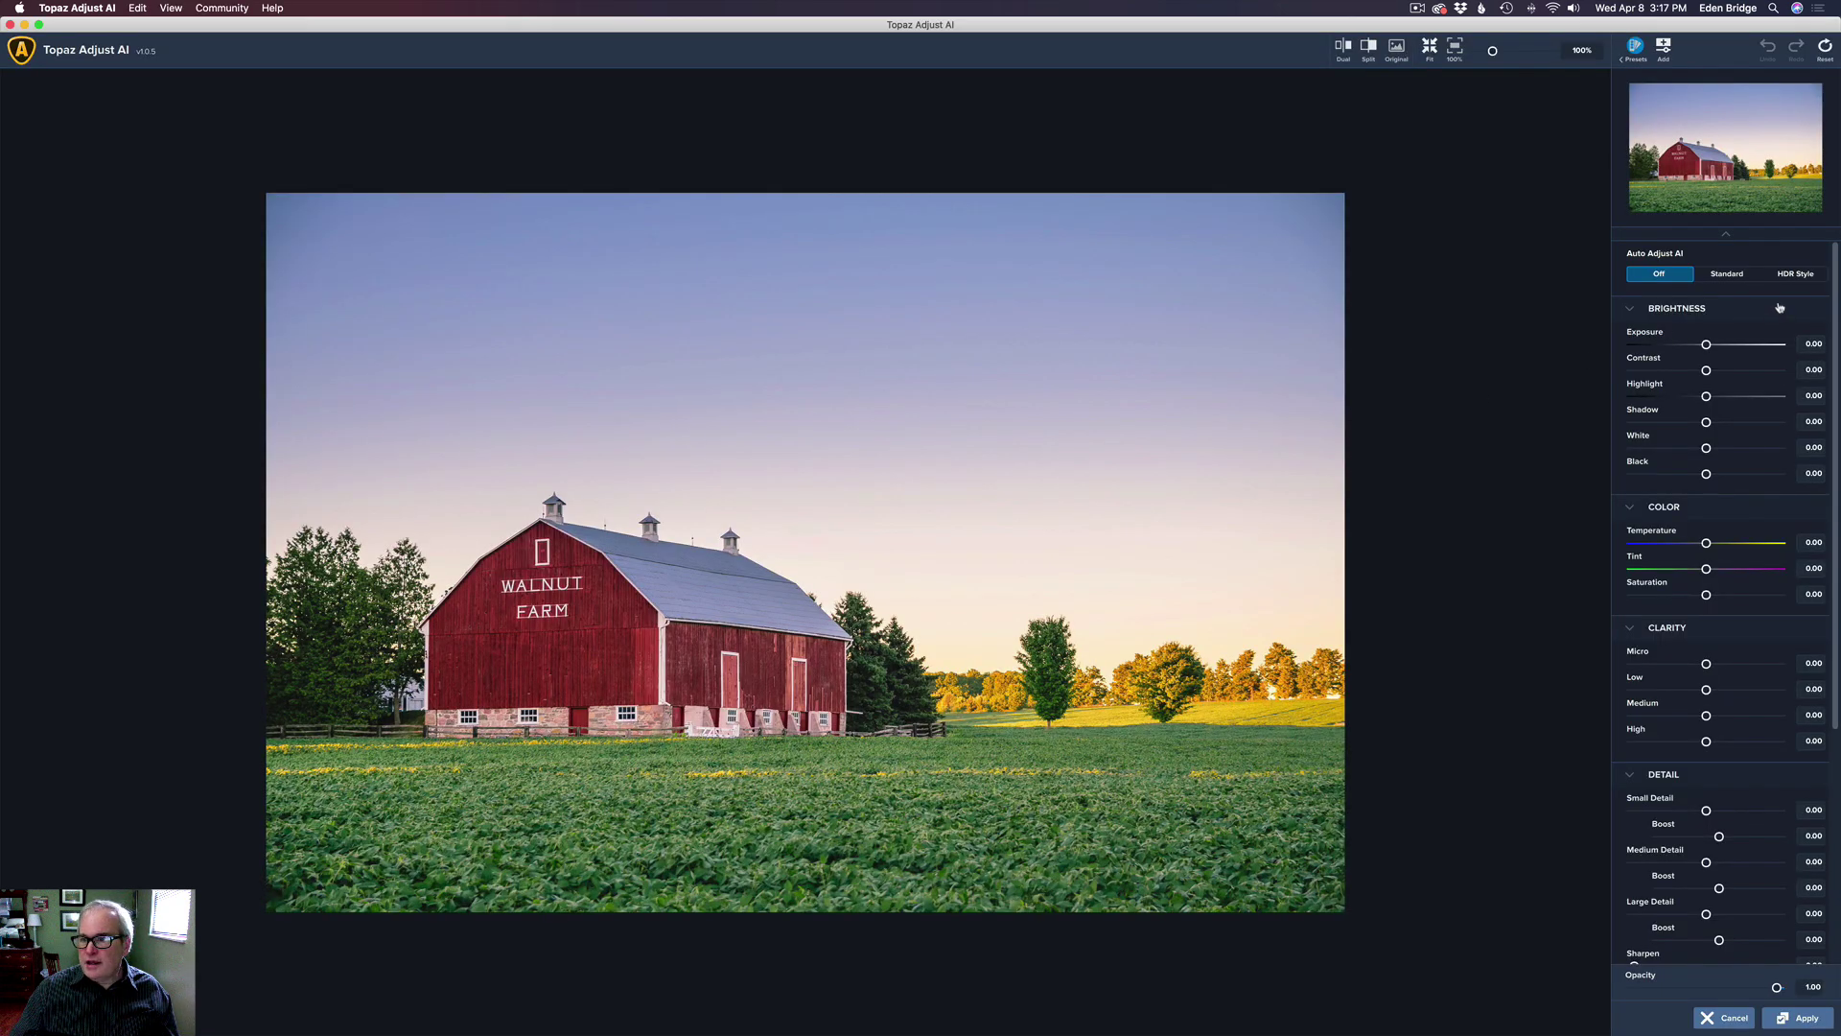
Give the barn the Standard auto adjustment and raise Saturation to 0.13.
{"action": "left_click", "coordinate": [1731, 275]}
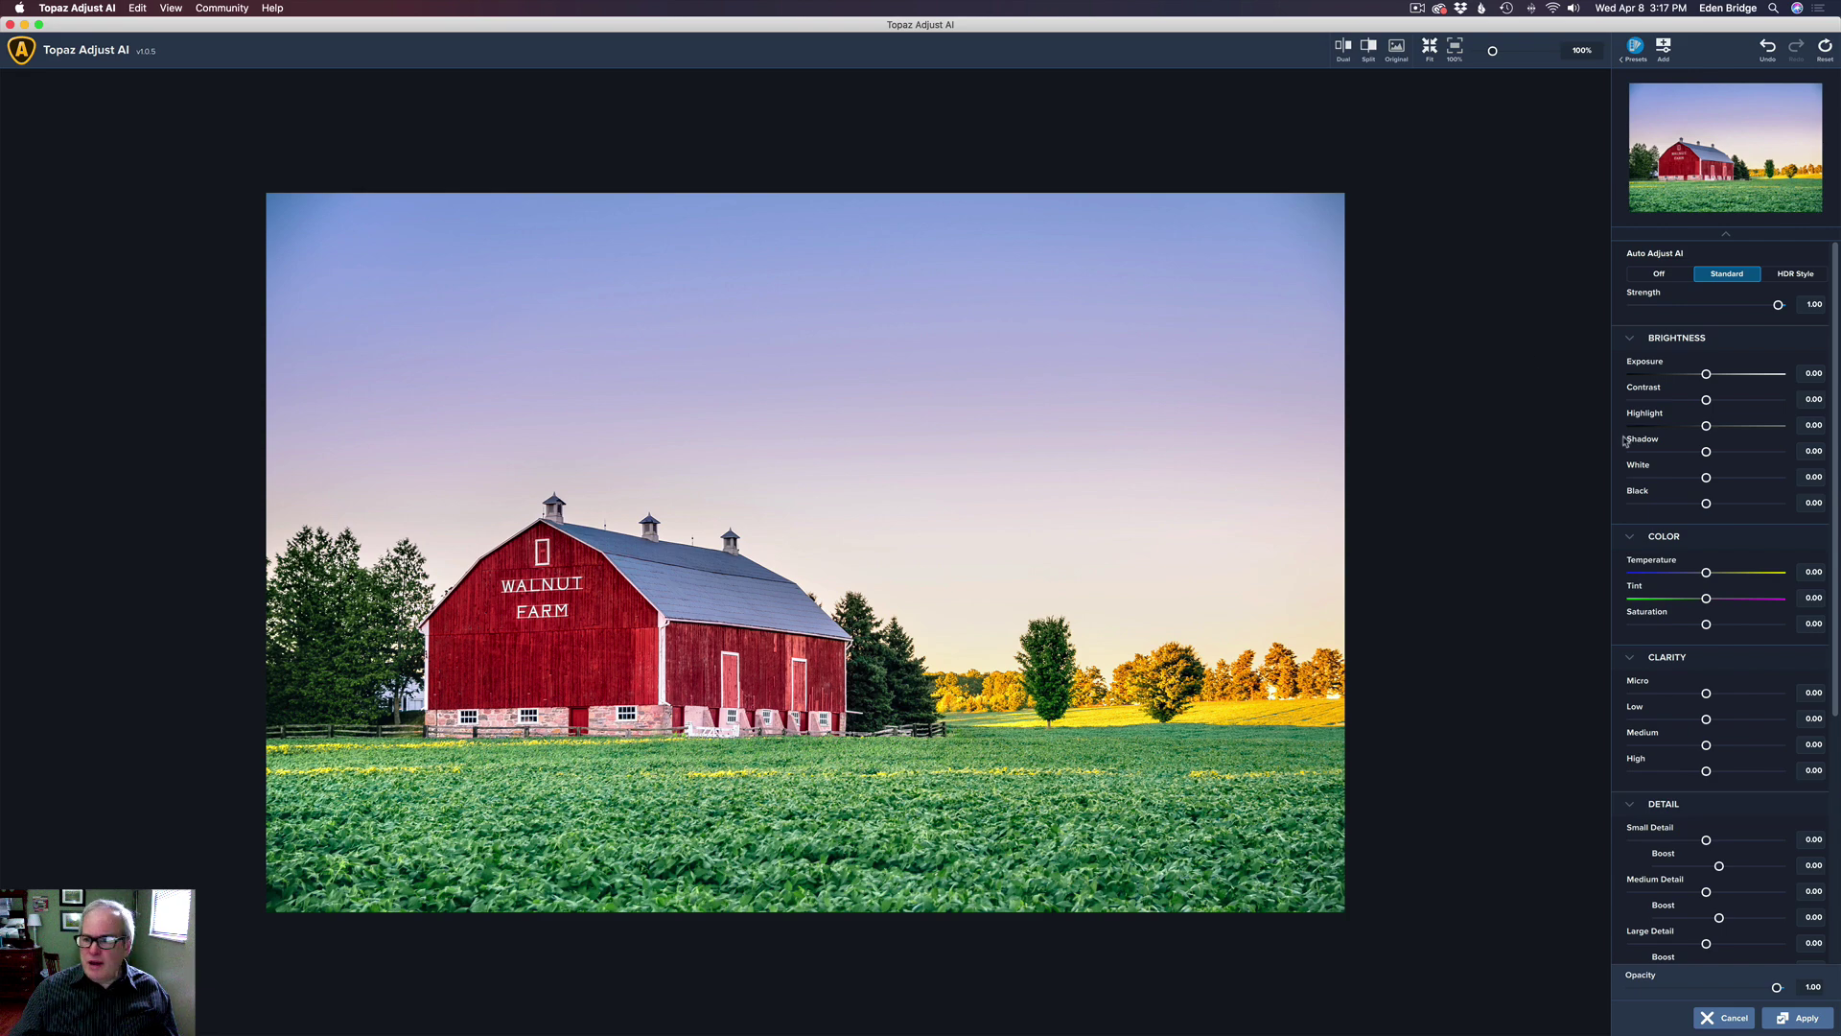
{"action": "left_click_drag", "start_coordinate": [1711, 626], "coordinate": [1716, 627]}
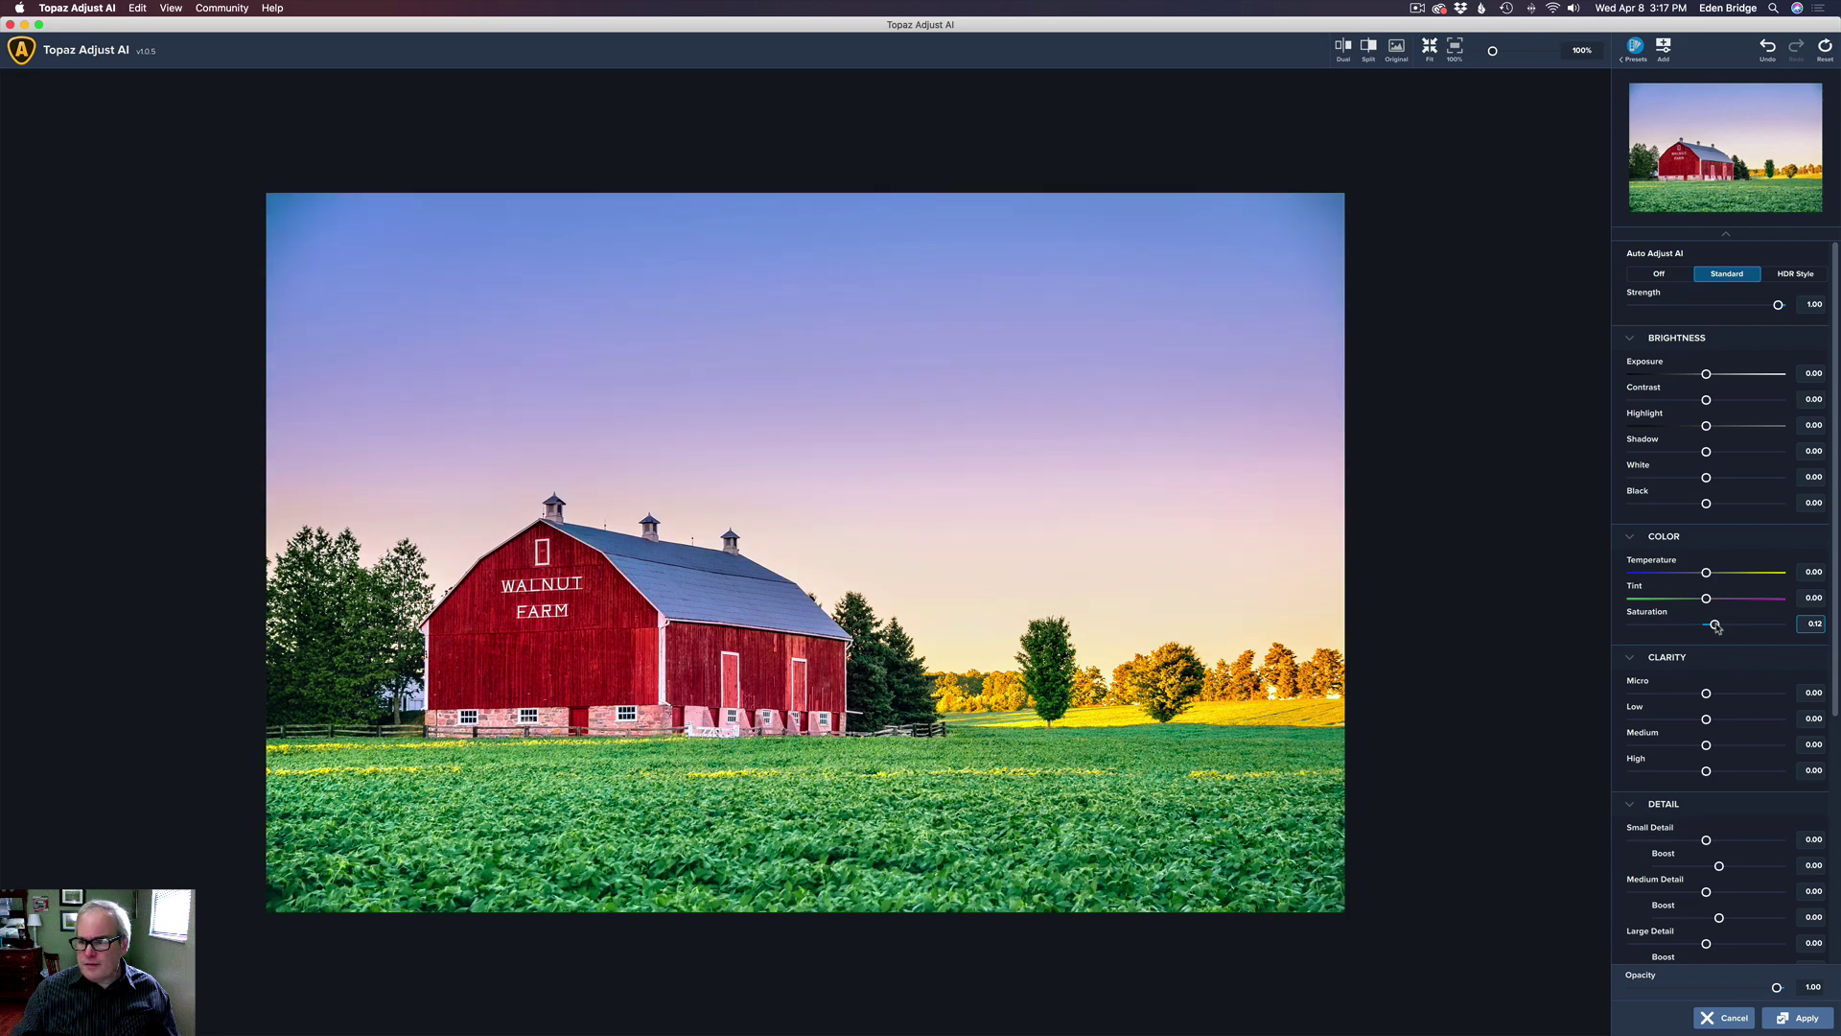
{"action": "left_click_drag", "start_coordinate": [1717, 627], "coordinate": [1717, 627]}
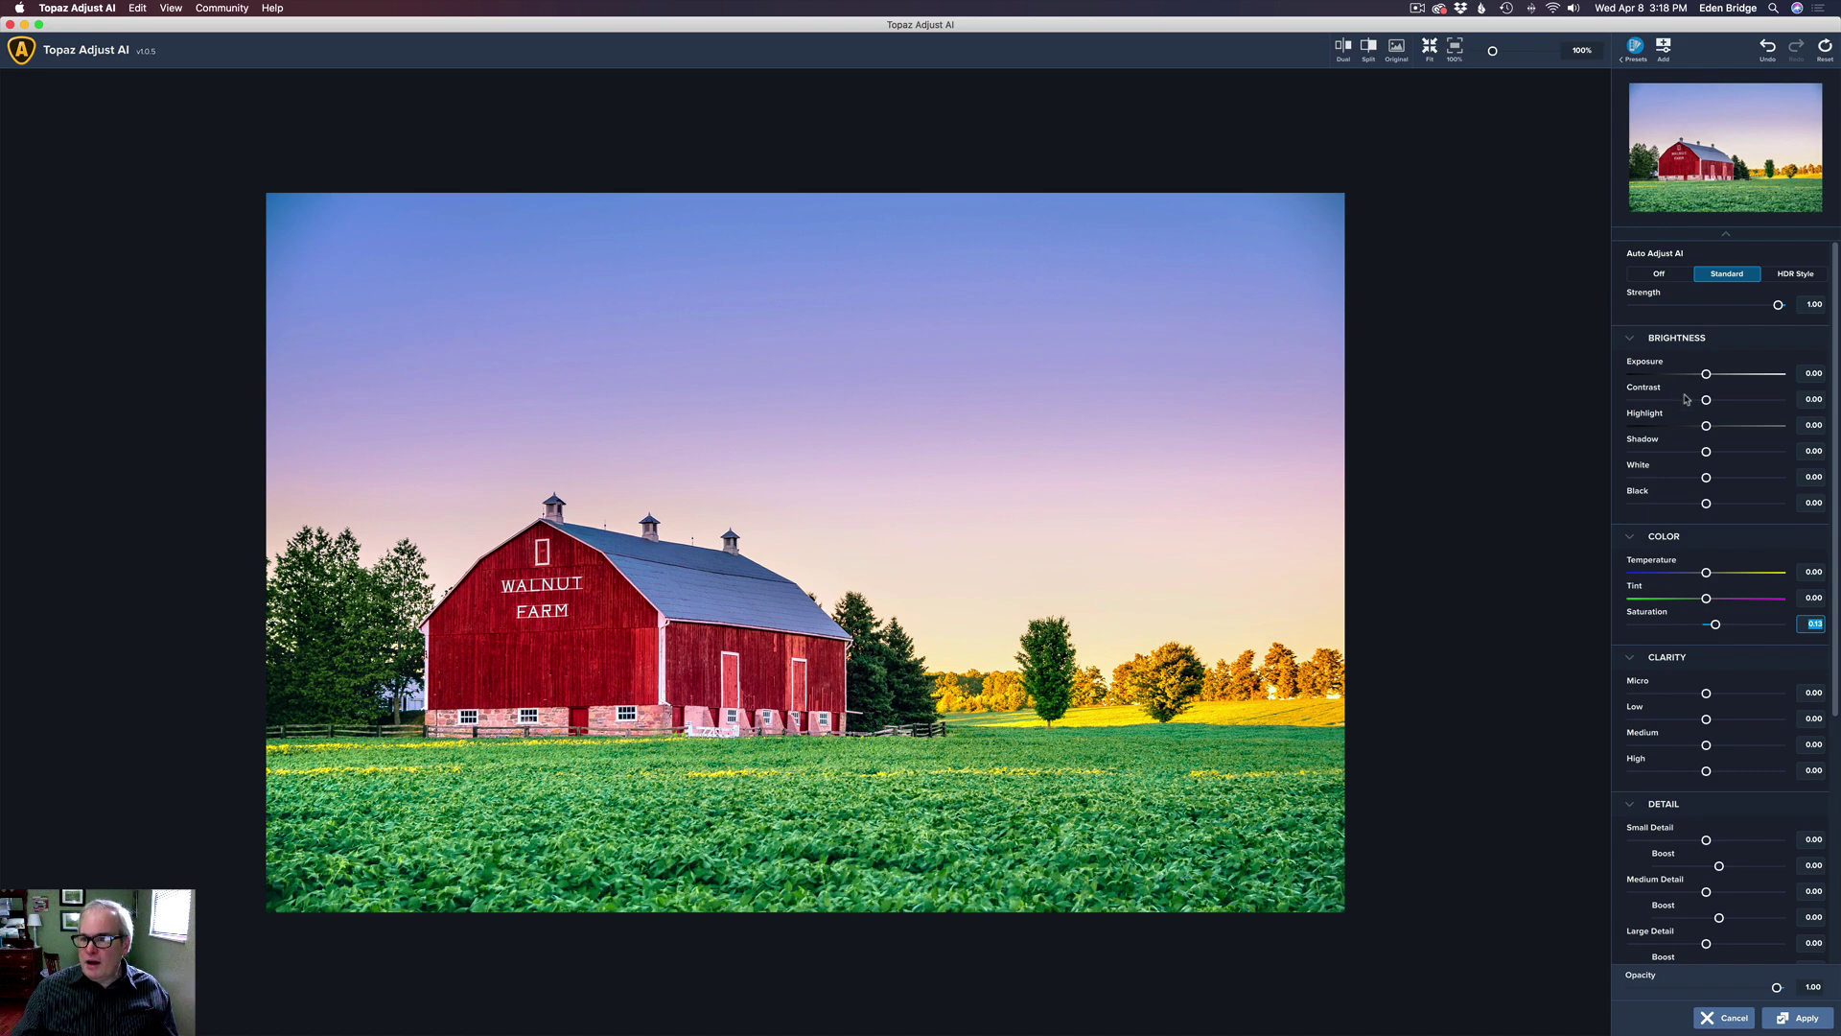
Reset barn Saturation to 0.00, preview HDR Style, then return to Standard.
{"action": "double_click", "coordinate": [1655, 614]}
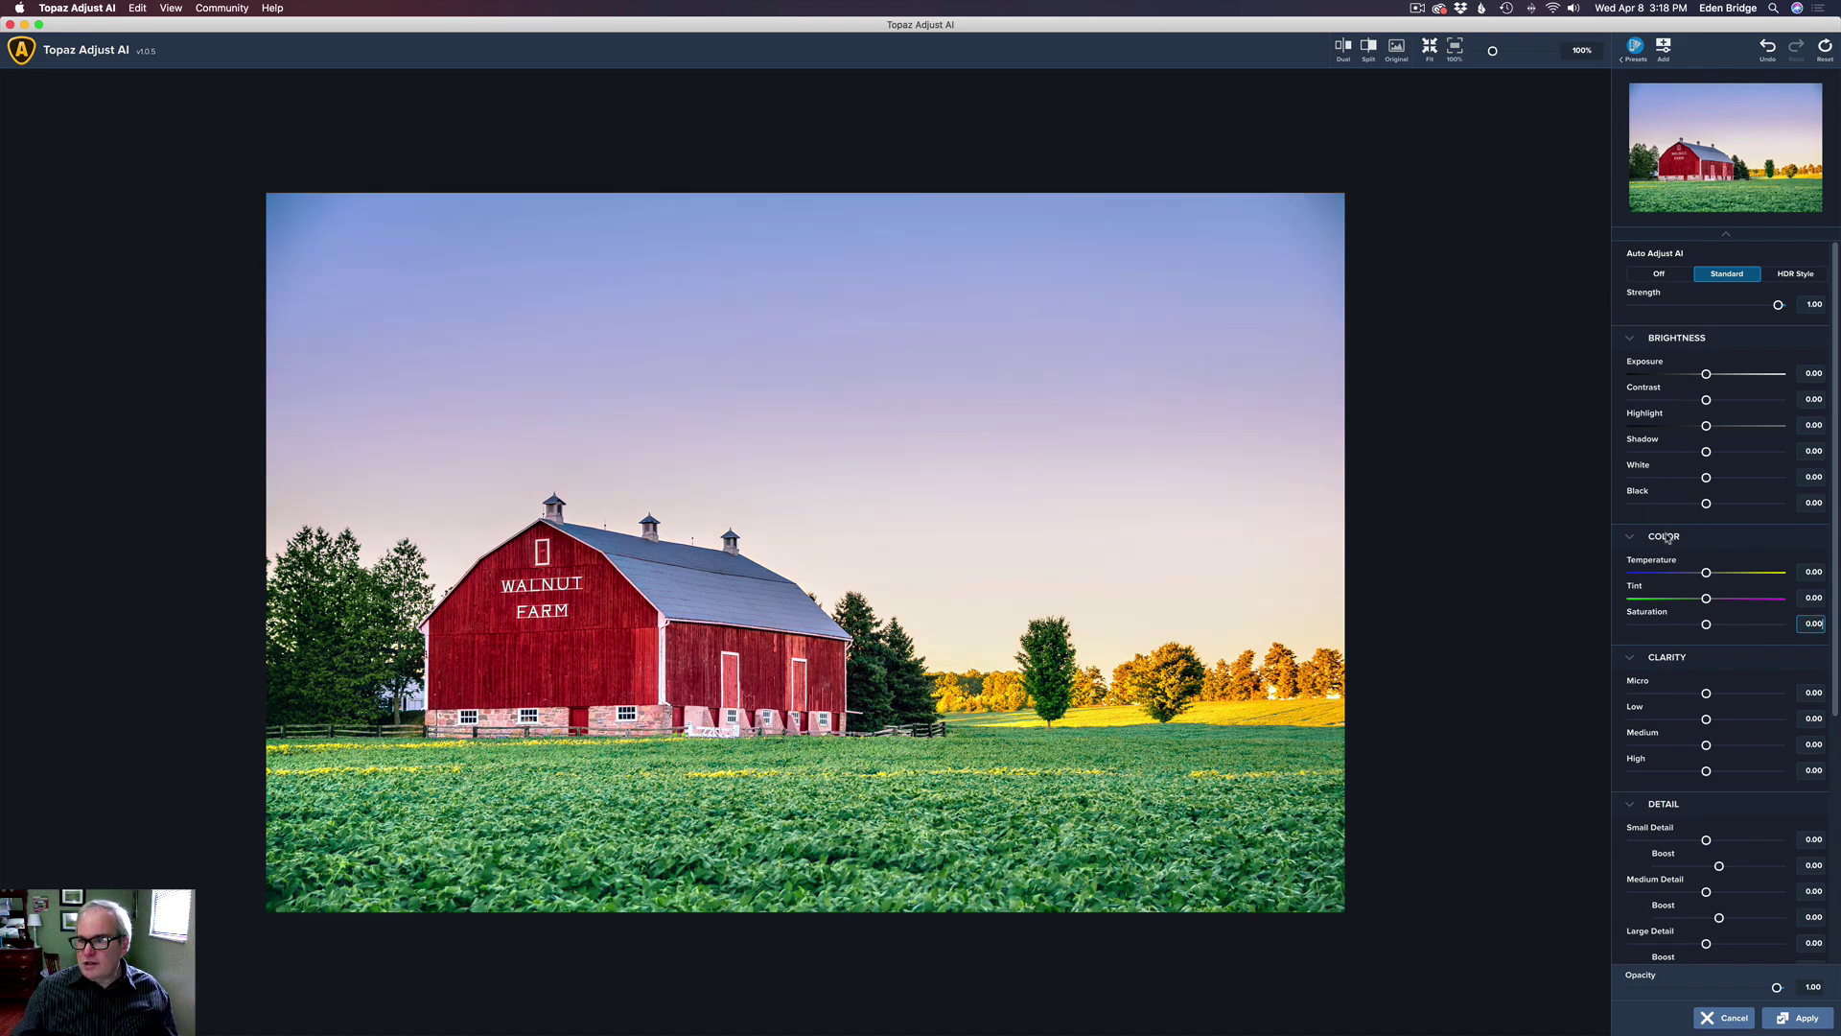
{"action": "left_click", "coordinate": [1800, 277]}
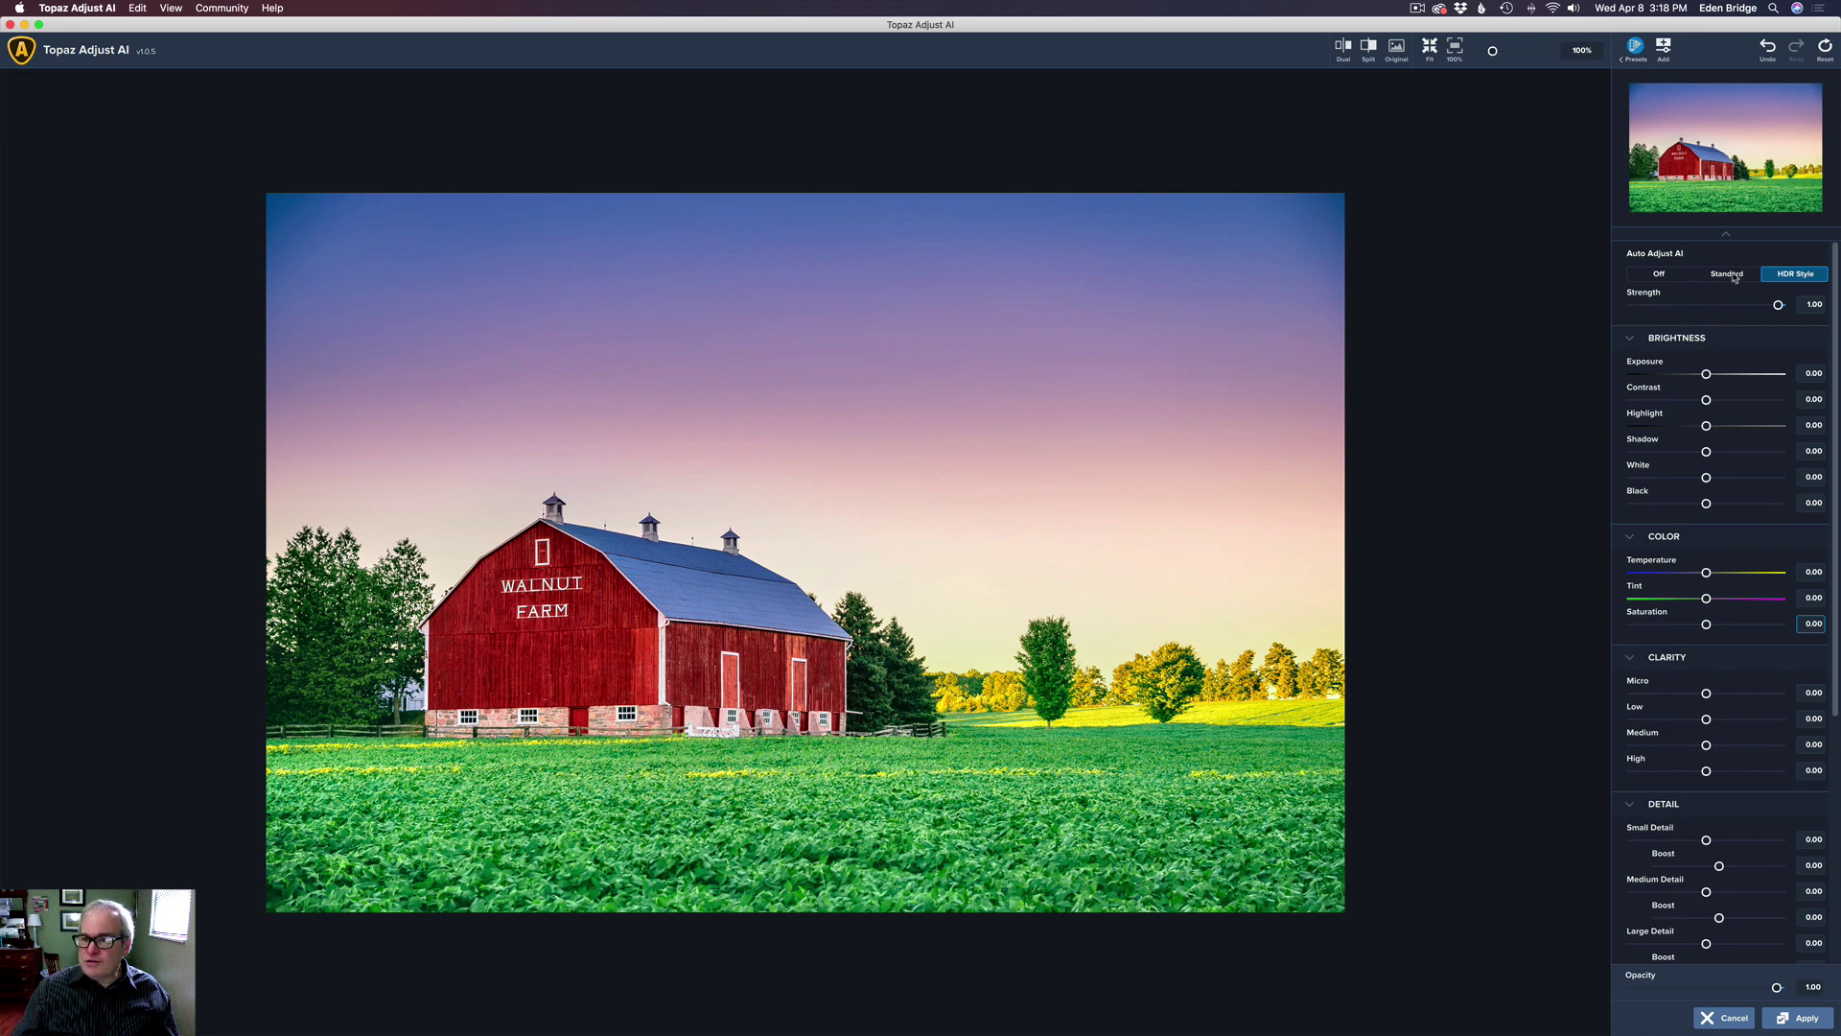
{"action": "left_click", "coordinate": [1728, 274]}
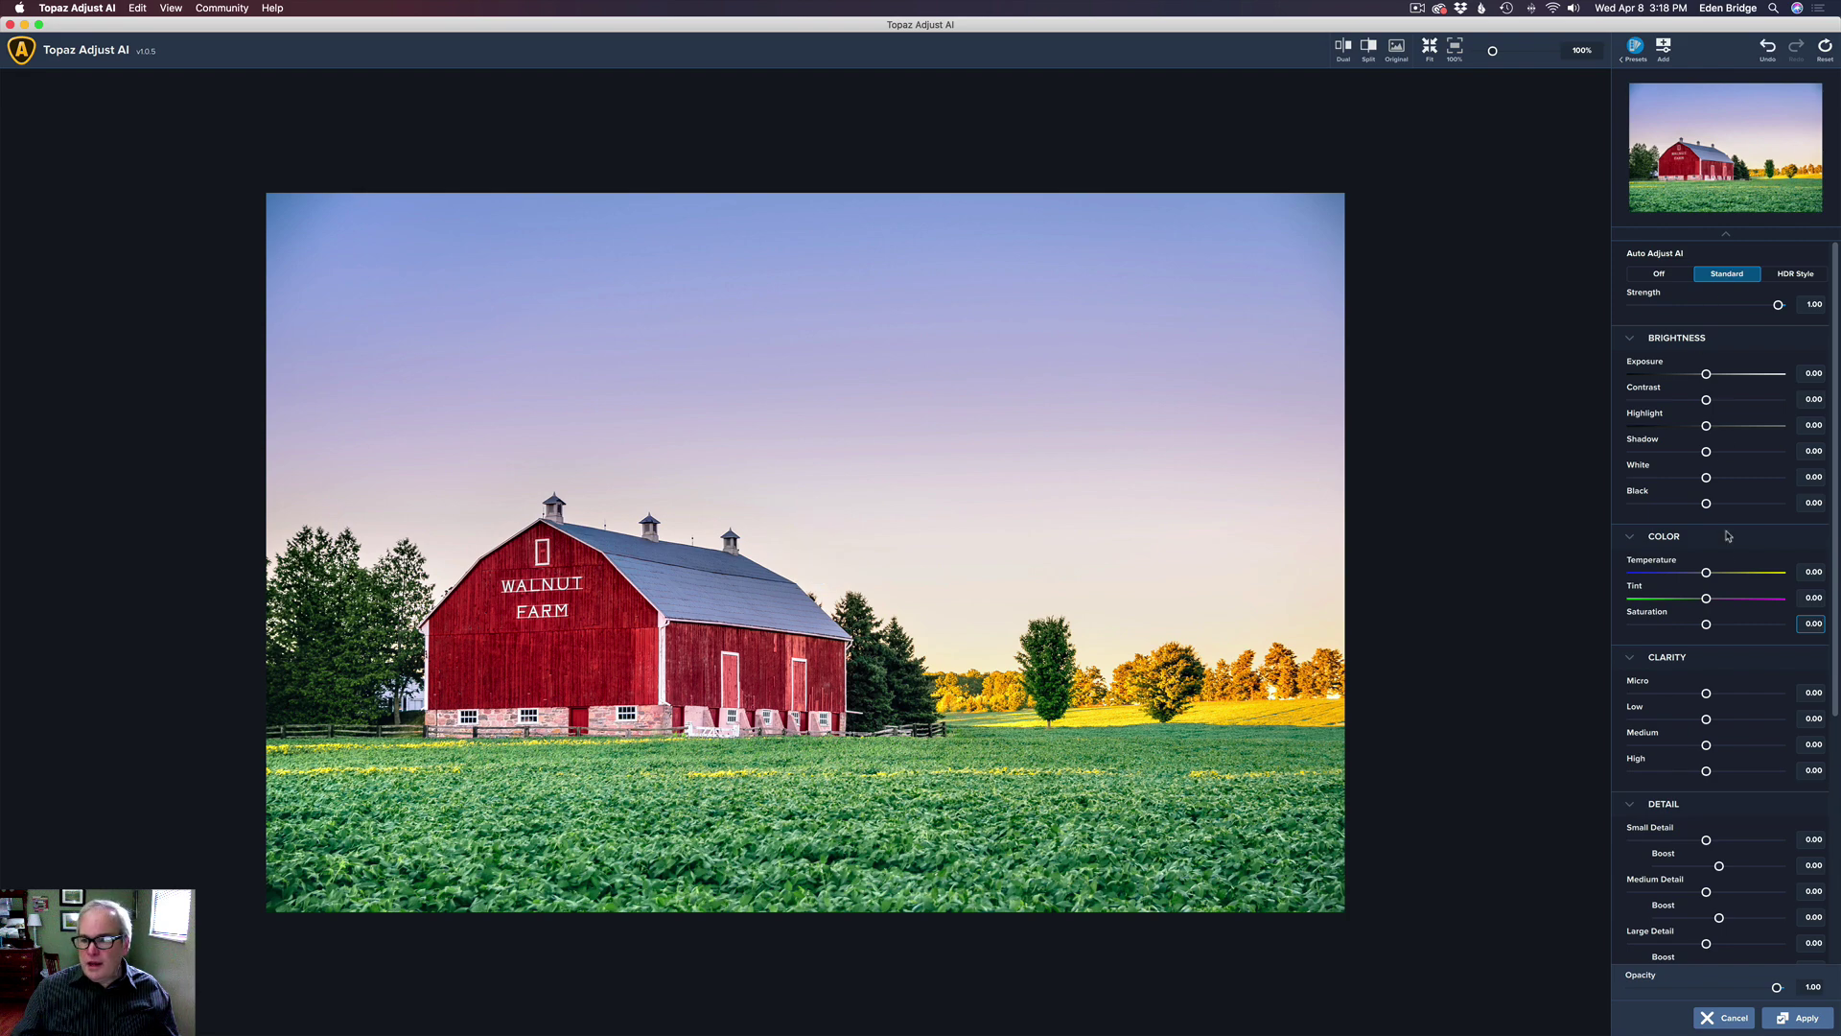
Lower barn Exposure to -0.13, raise Saturation to 0.11, and compare in split view.
{"action": "left_click_drag", "start_coordinate": [1708, 375], "coordinate": [1698, 376]}
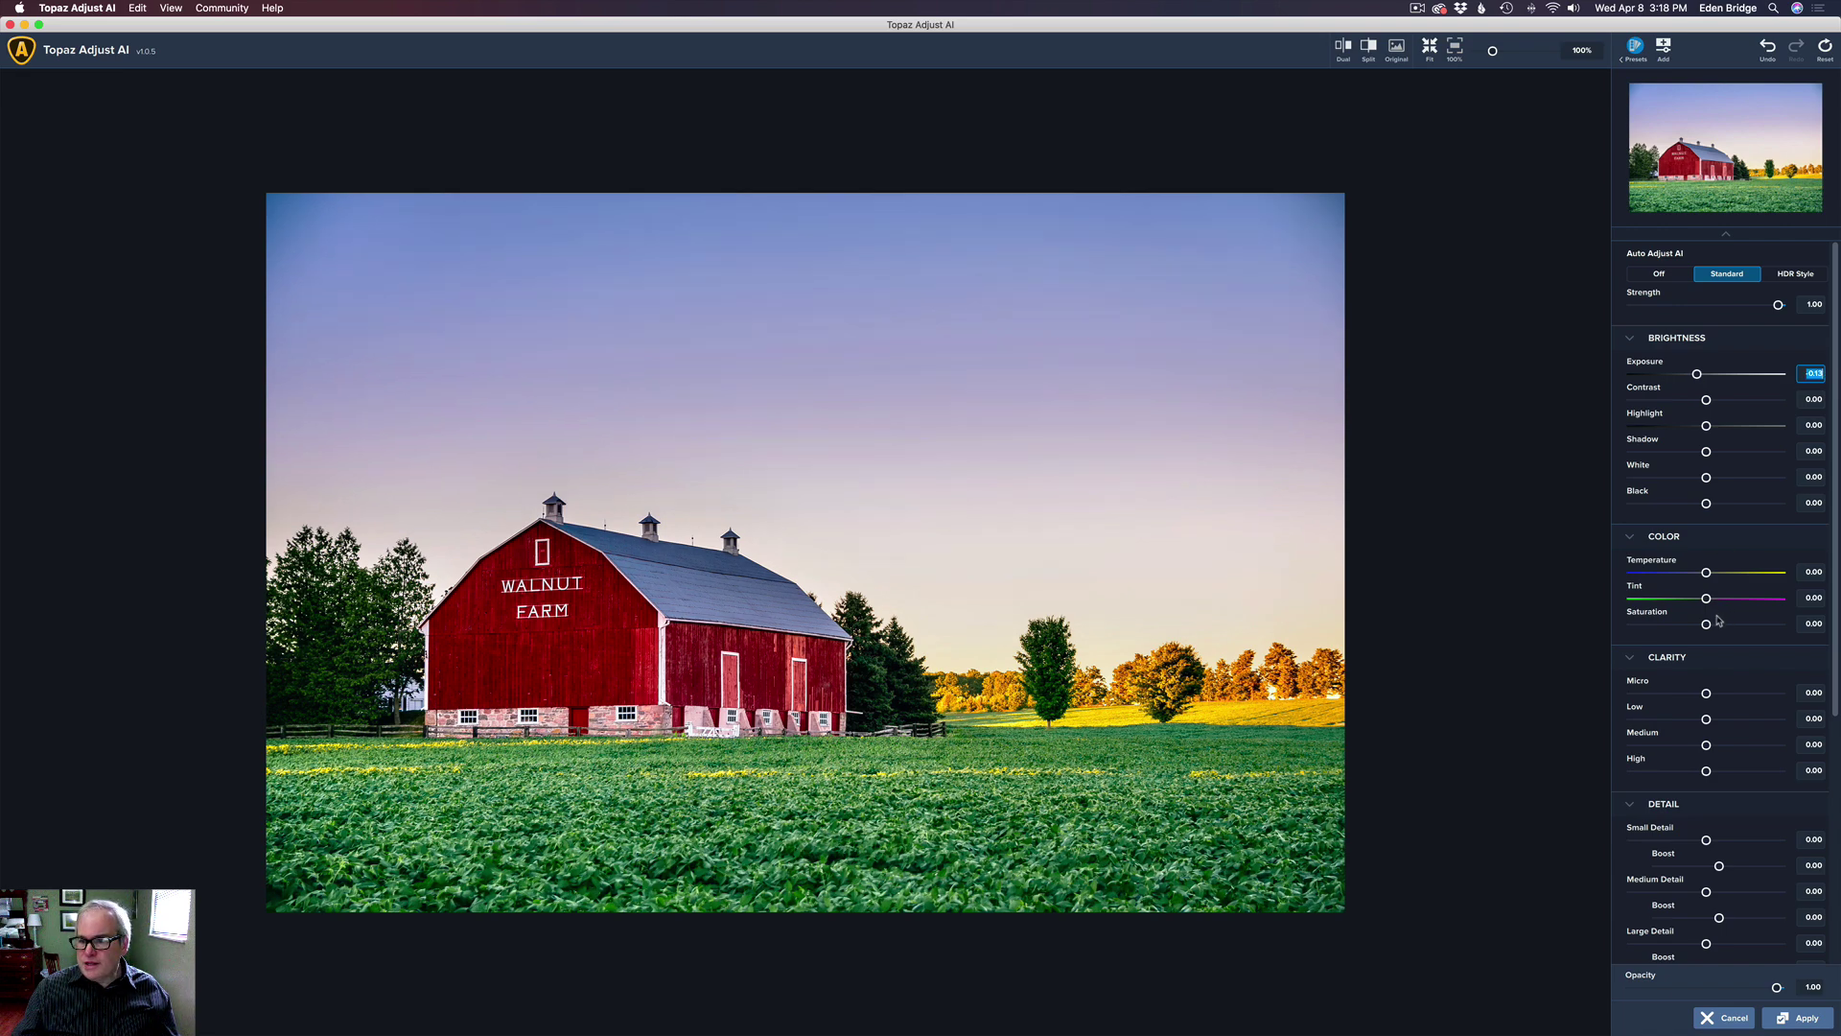
{"action": "left_click_drag", "start_coordinate": [1708, 625], "coordinate": [1714, 625]}
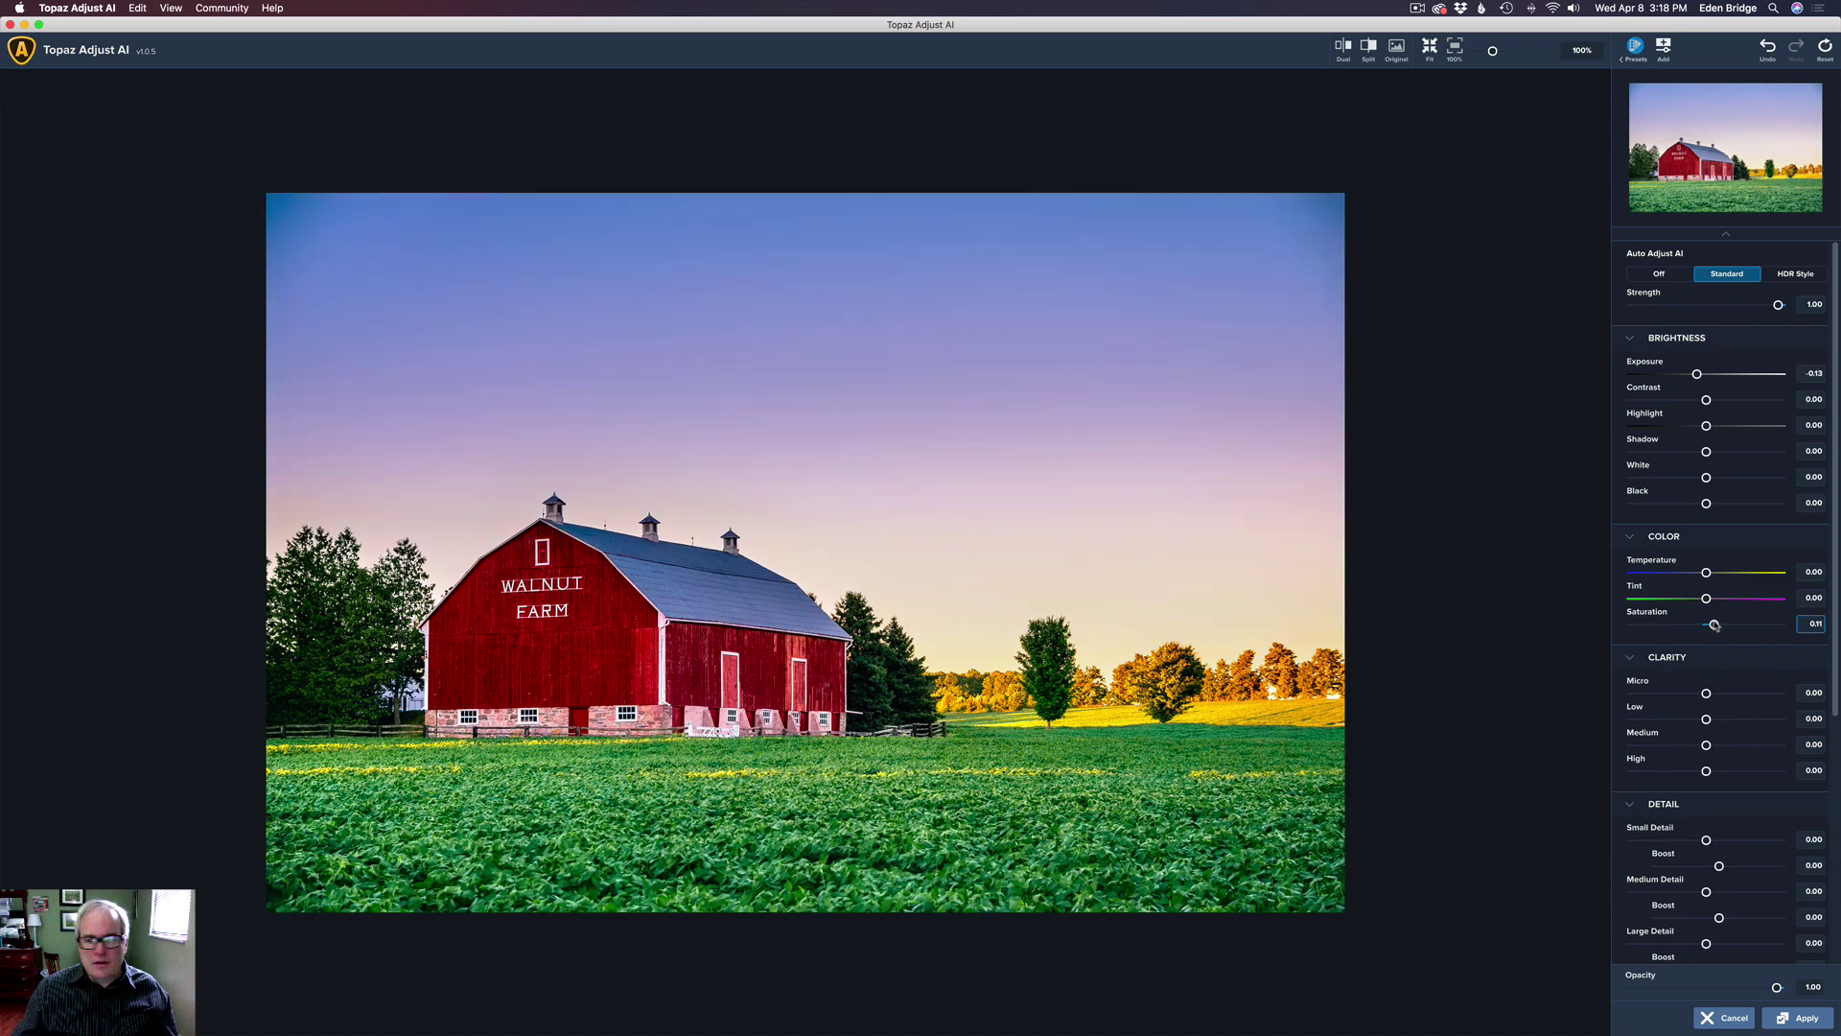
{"action": "left_click_drag", "start_coordinate": [1715, 625], "coordinate": [1715, 626]}
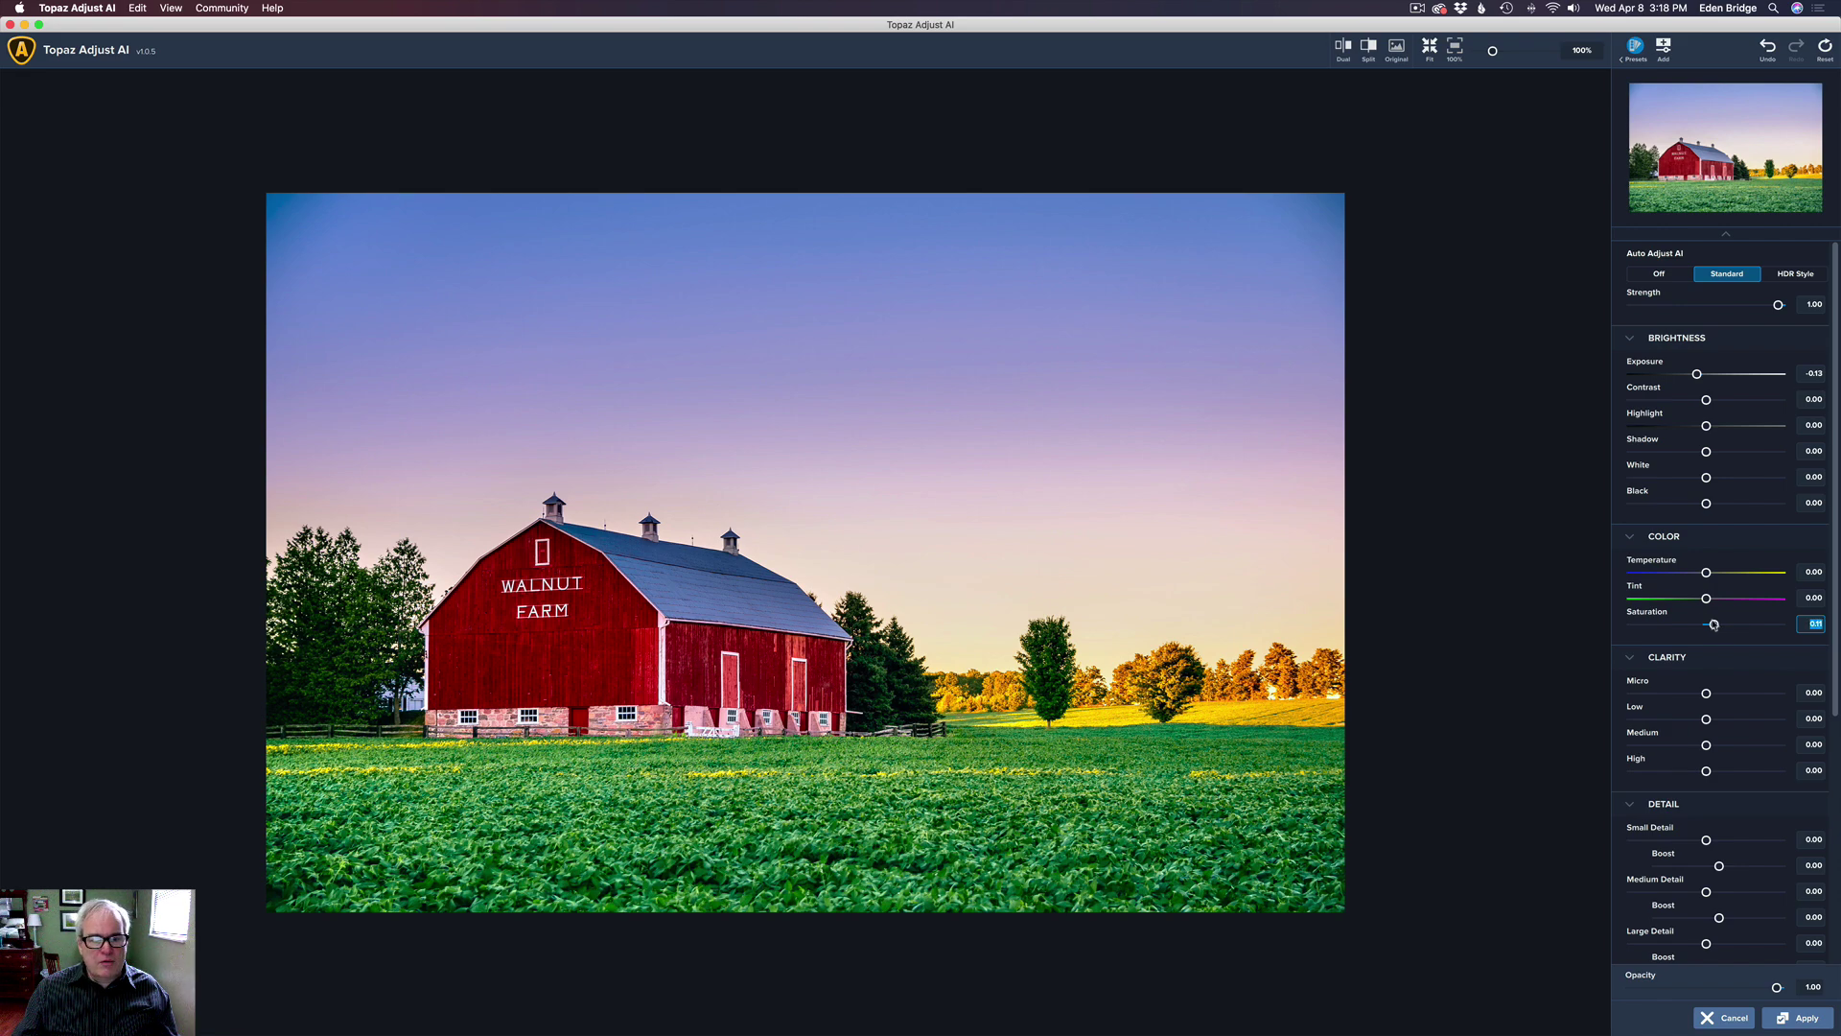
{"action": "left_click", "coordinate": [1369, 48]}
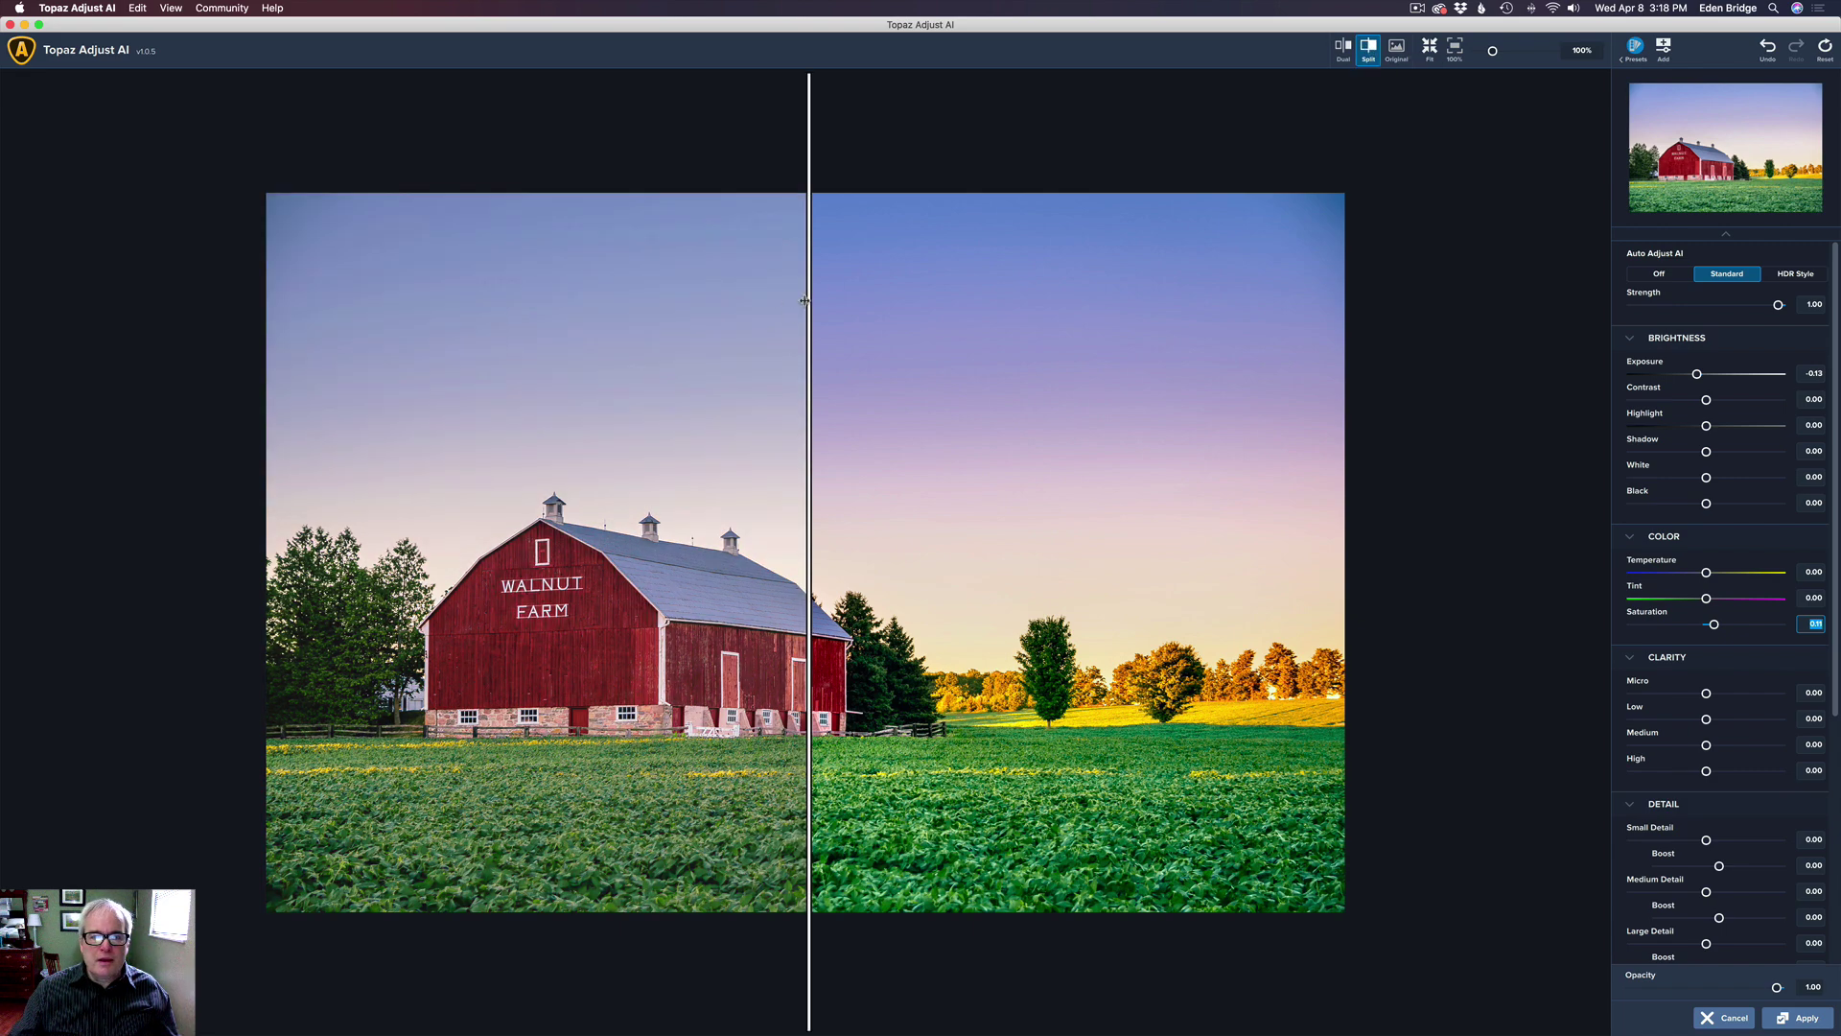
{"action": "left_click_drag", "start_coordinate": [809, 300], "coordinate": [224, 159]}
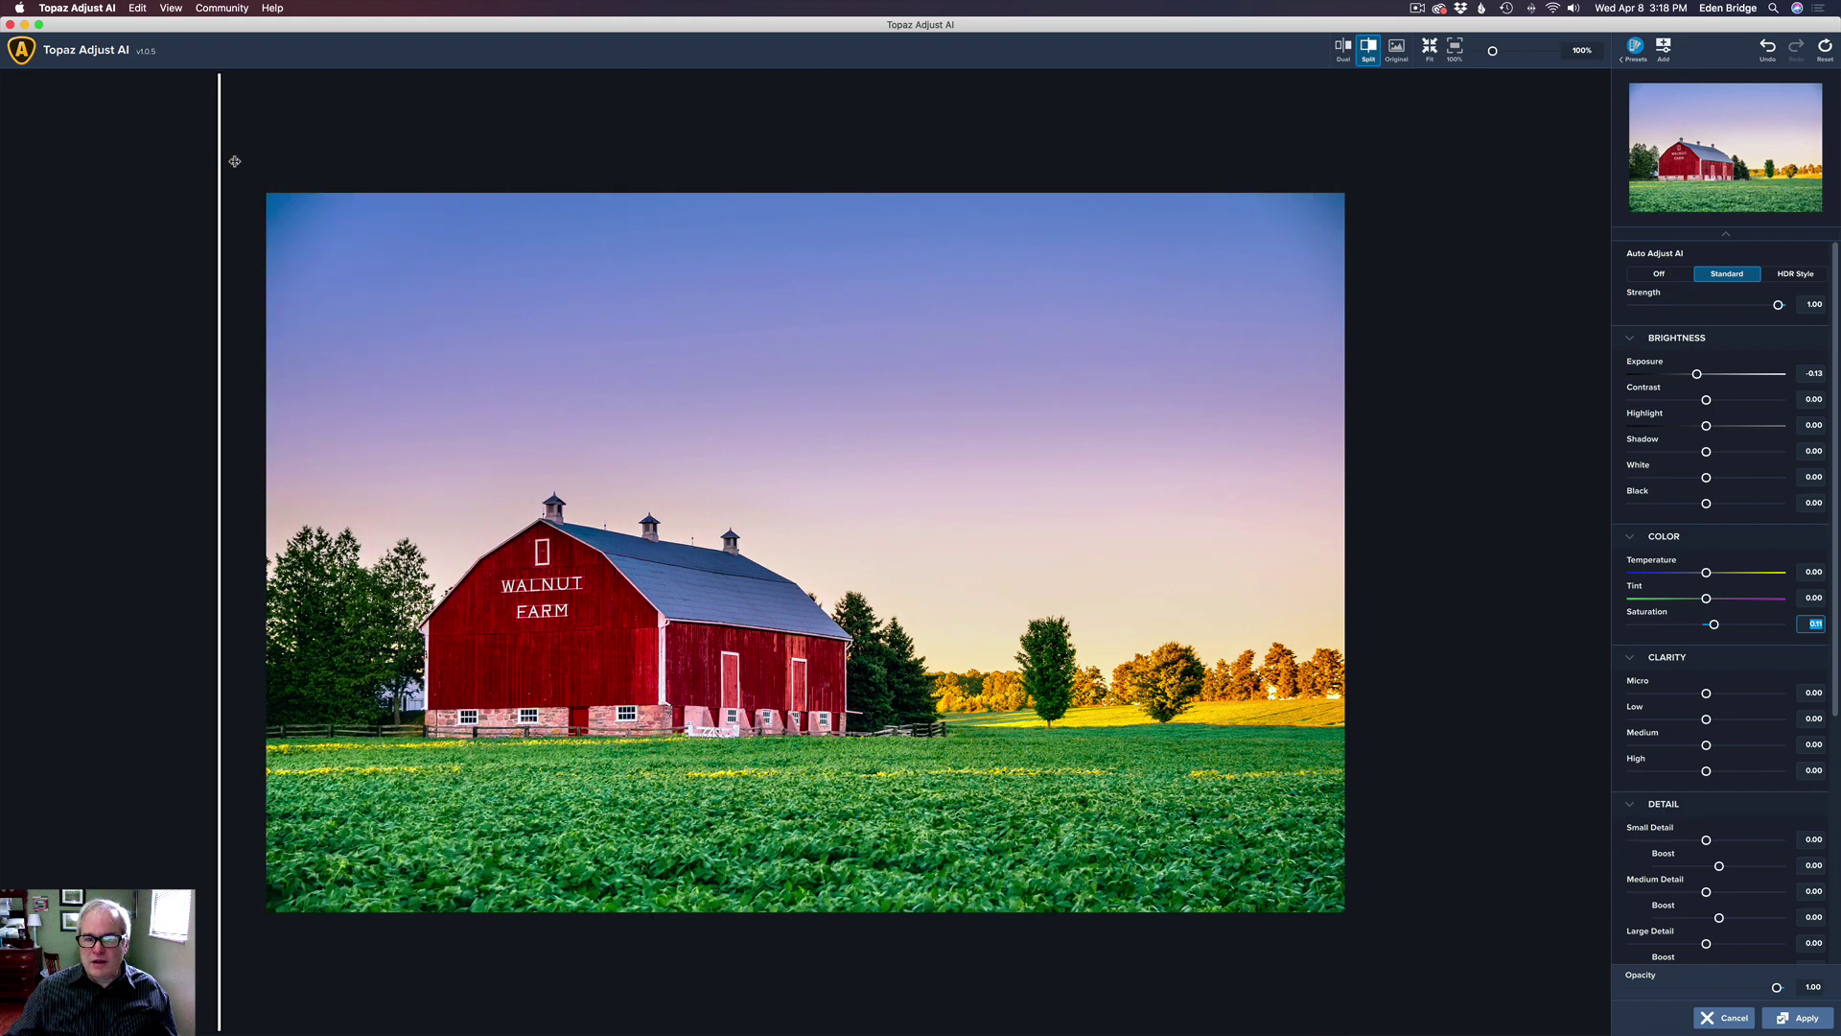
Apply the barn enhancement to Layer 1 and toggle it off and on against the Background.
{"action": "left_click", "coordinate": [1816, 1023]}
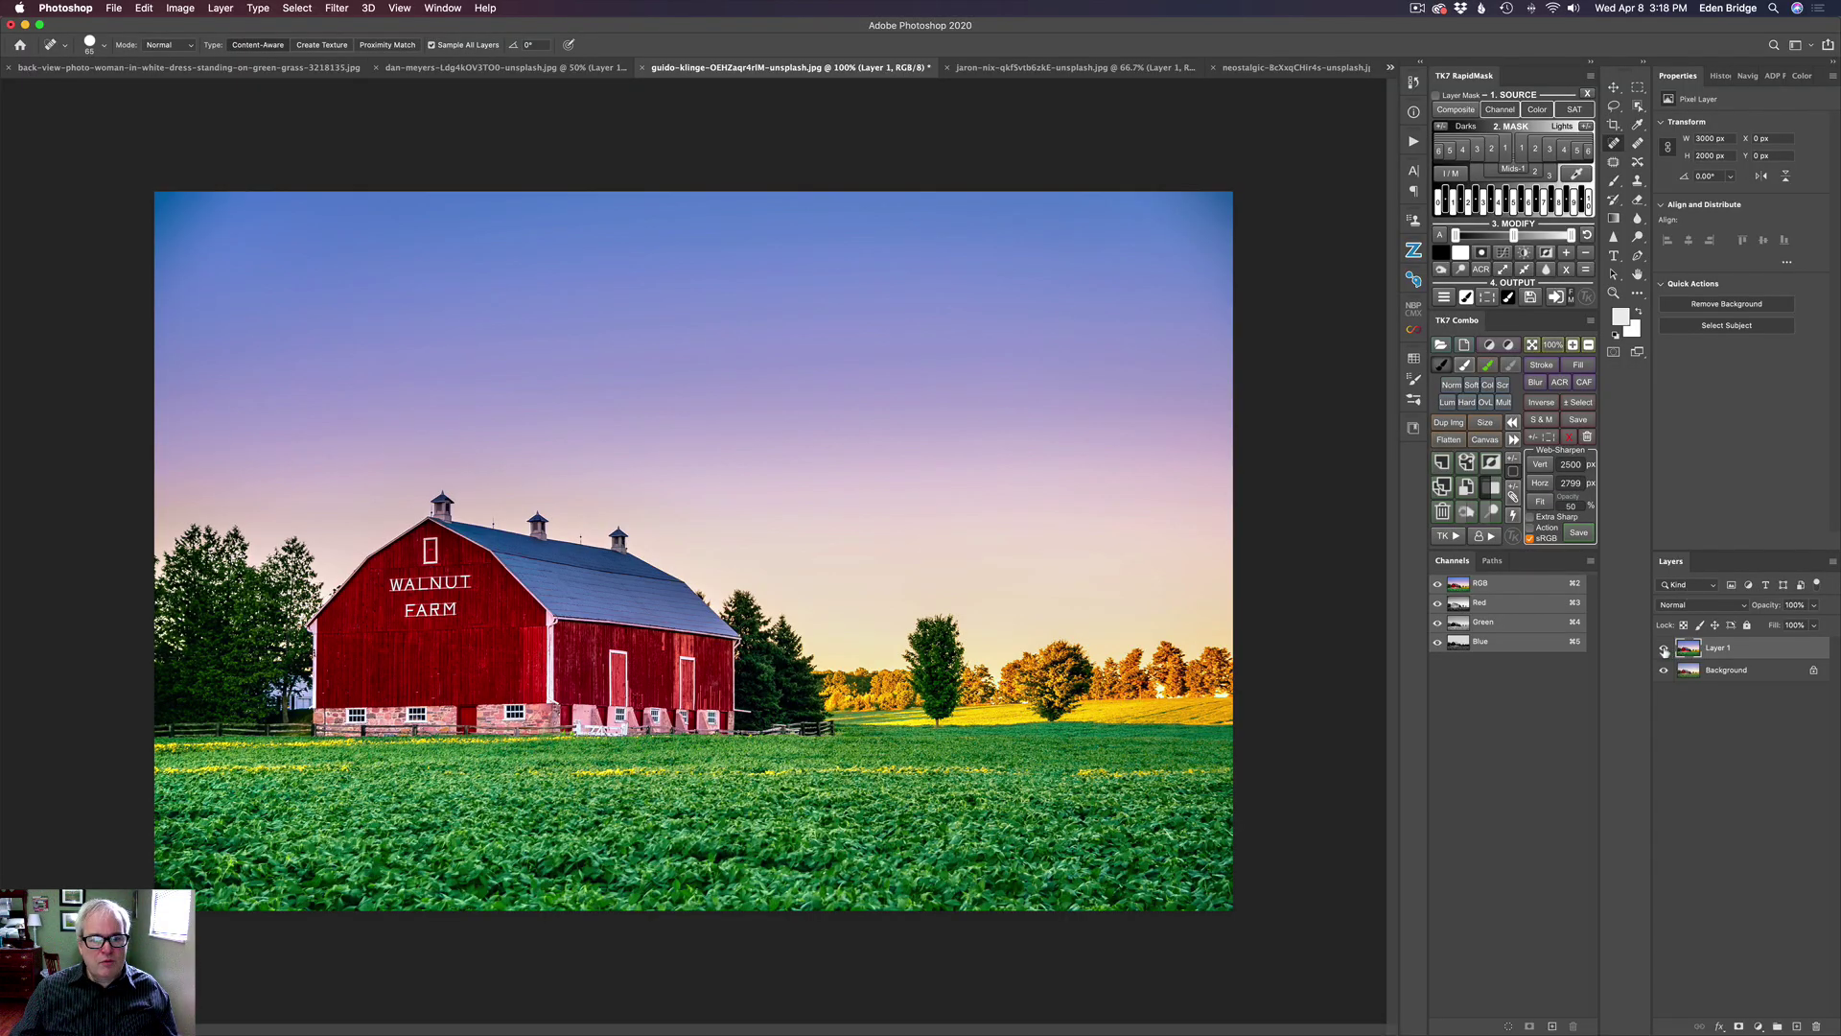
{"action": "left_click", "coordinate": [1664, 649]}
{"action": "left_click", "coordinate": [1664, 650]}
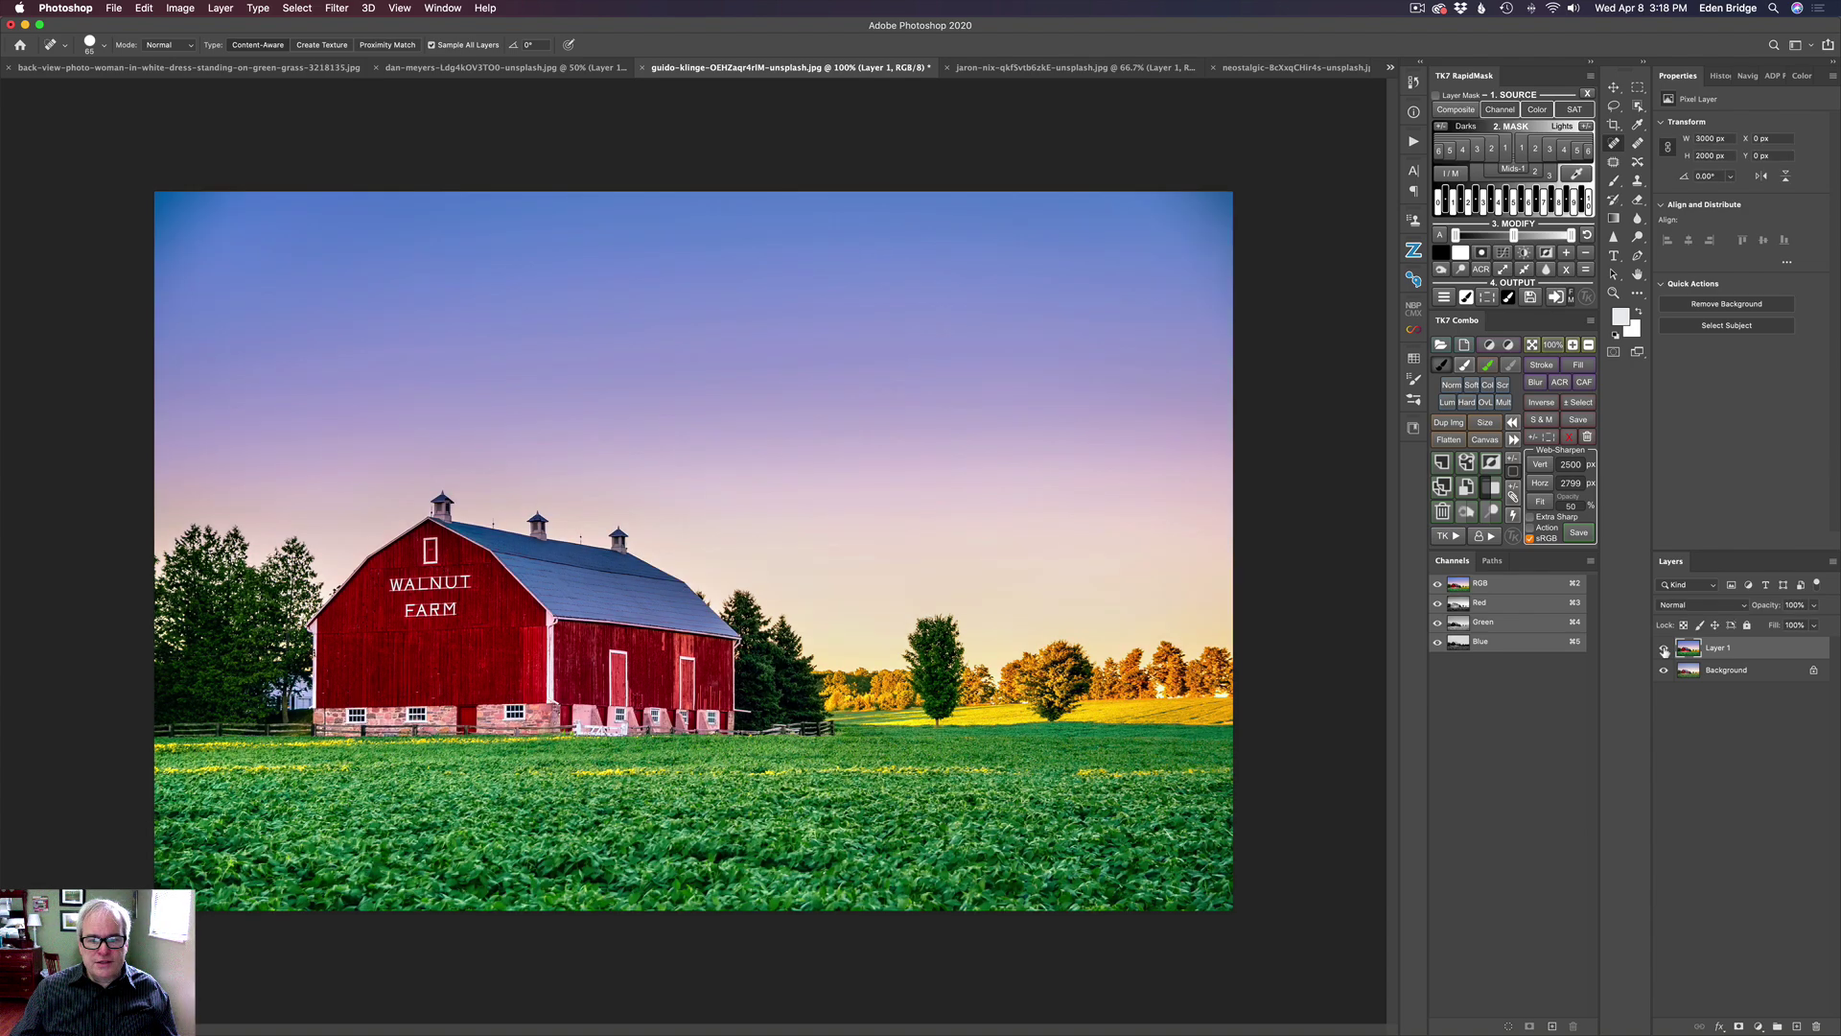